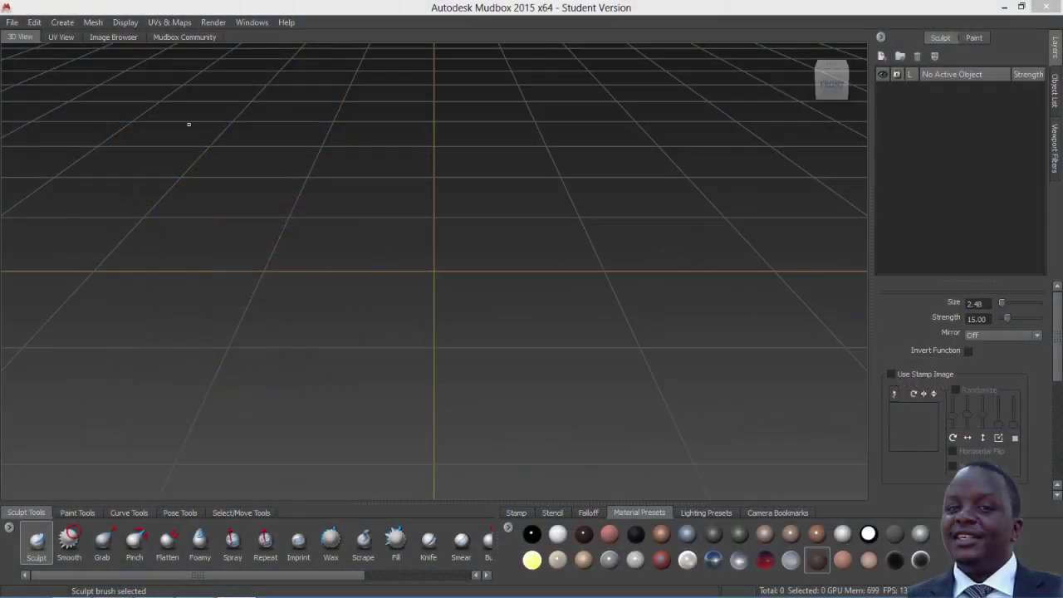
- Open the terrain model file in the scene
{"action": "left_click", "coordinate": [7, 26]}
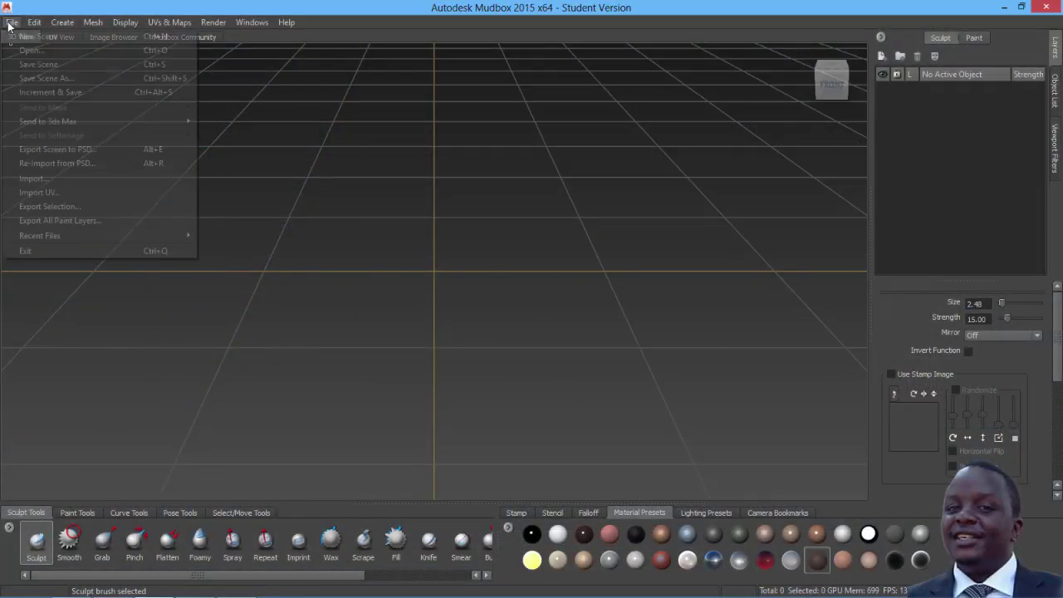
{"action": "left_click", "coordinate": [36, 54]}
{"action": "left_click", "coordinate": [220, 217]}
{"action": "left_click", "coordinate": [418, 312]}
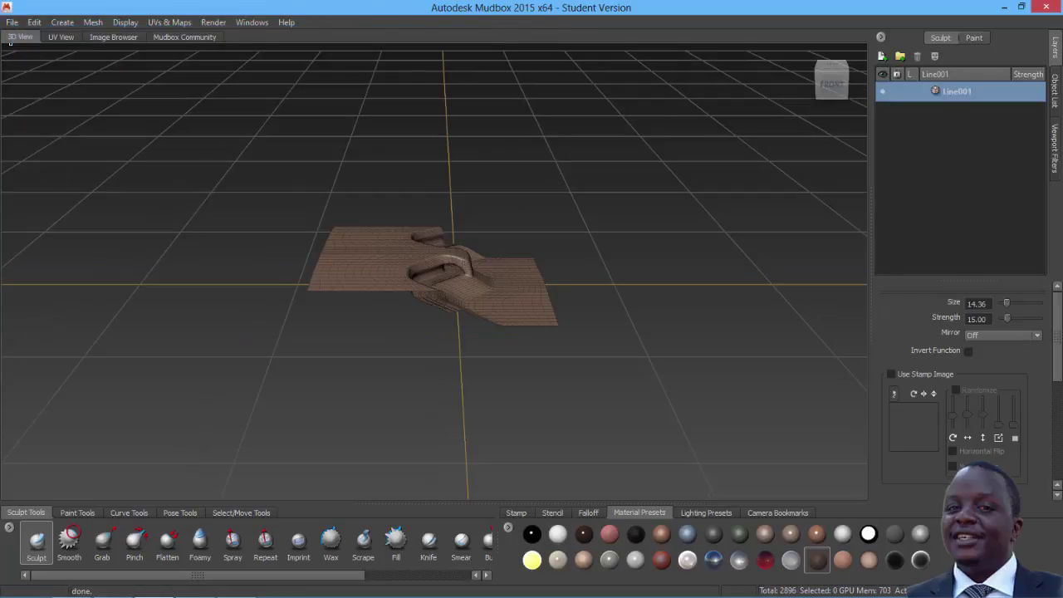
- Add one subdivision level to the terrain mesh
{"action": "left_click_drag", "start_coordinate": [486, 276], "coordinate": [427, 247], "text": "alt"}
{"action": "right_click_drag", "start_coordinate": [426, 248], "coordinate": [464, 368], "text": "alt"}
{"action": "left_click_drag", "start_coordinate": [465, 368], "coordinate": [475, 247], "text": "alt"}
{"action": "right_click_drag", "start_coordinate": [476, 247], "coordinate": [500, 294], "text": "alt"}
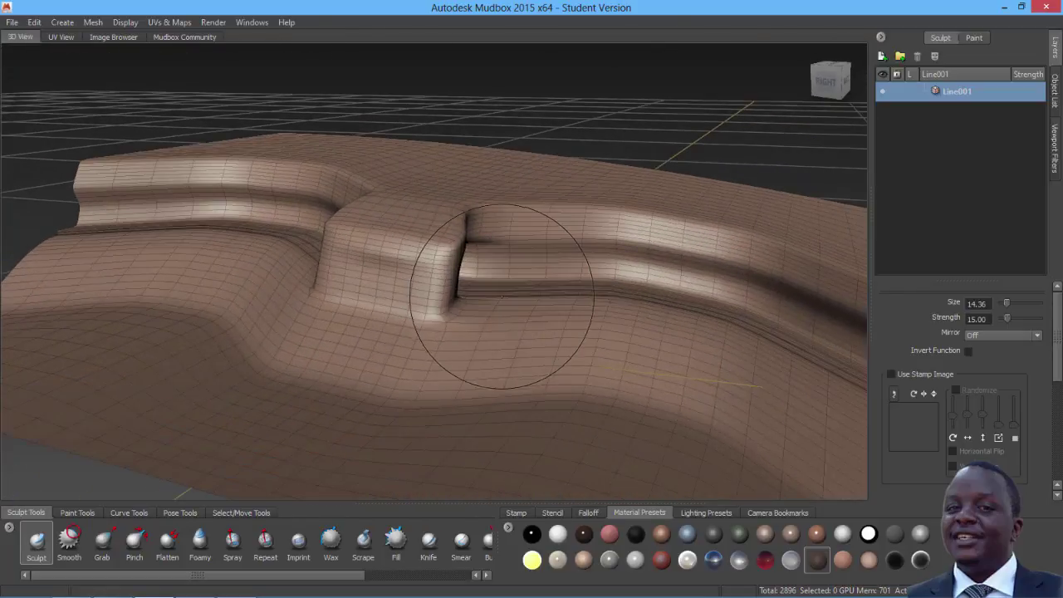
{"action": "middle_click_drag", "start_coordinate": [501, 297], "coordinate": [536, 280], "text": "alt"}
{"action": "mouse_move", "coordinate": [535, 280]}
{"action": "right_mouse_down", "text": "alt"}
{"action": "mouse_move", "coordinate": [527, 263]}
{"action": "mouse_move", "coordinate": [529, 287]}
{"action": "right_mouse_up", "text": "alt"}
{"action": "mouse_move", "coordinate": [463, 279]}
{"action": "left_mouse_down", "text": "alt"}
{"action": "mouse_move", "coordinate": [471, 304]}
{"action": "mouse_move", "coordinate": [476, 298]}
{"action": "left_mouse_up", "text": "alt"}
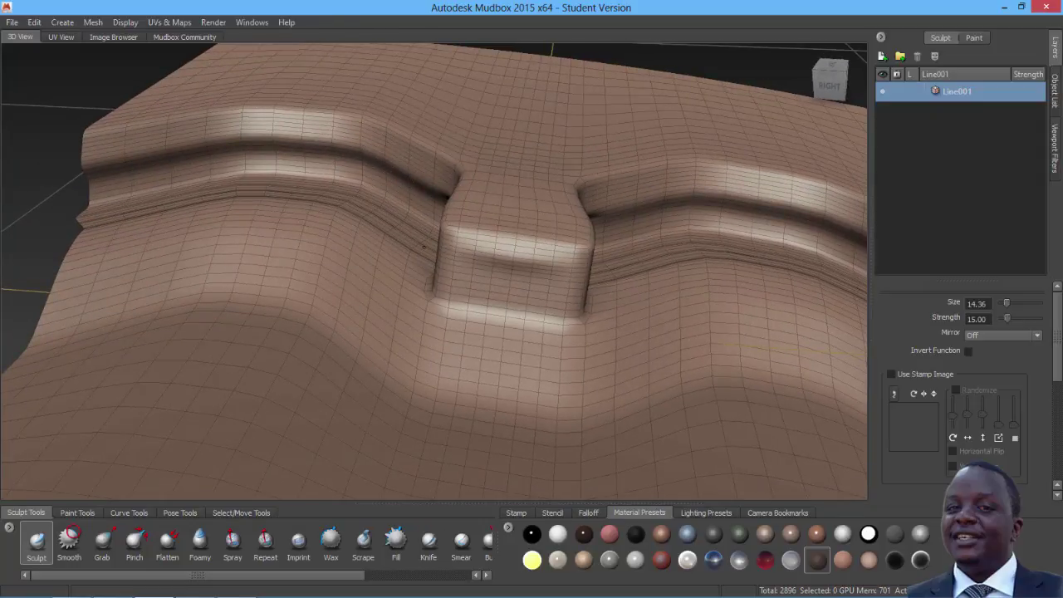
{"action": "right_click", "coordinate": [474, 262]}
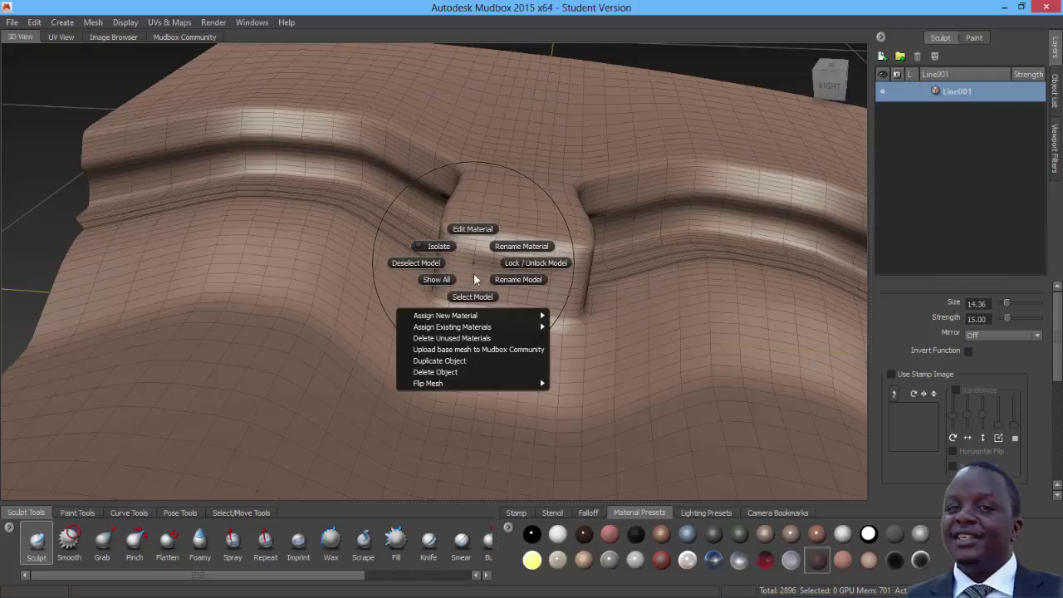
{"action": "left_click", "coordinate": [271, 262]}
{"action": "scroll", "coordinate": [373, 301], "scroll_direction": "down", "scroll_amount": 4}
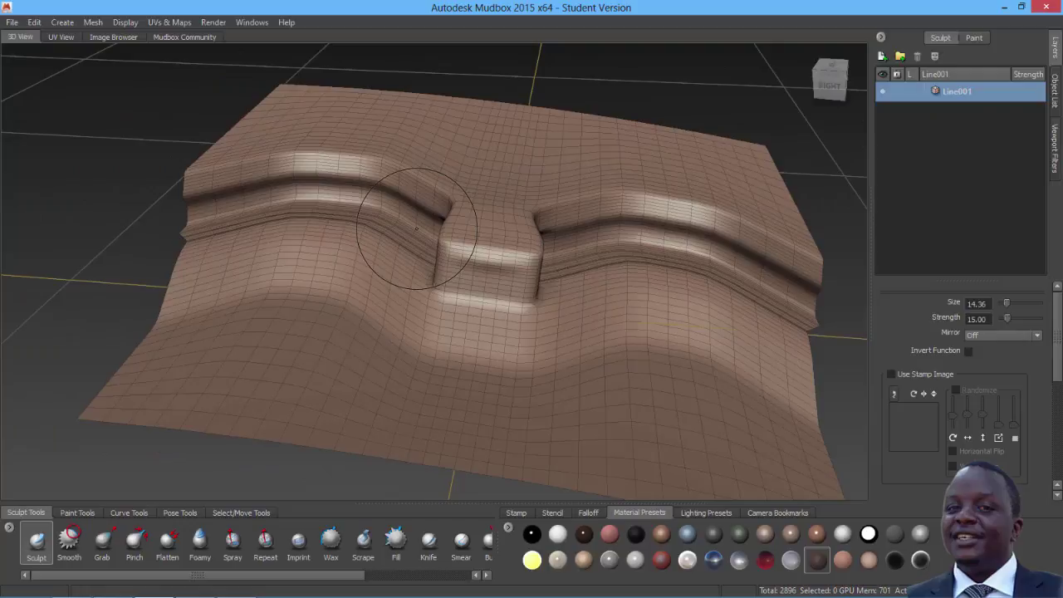
{"action": "key", "text": "shift+d"}
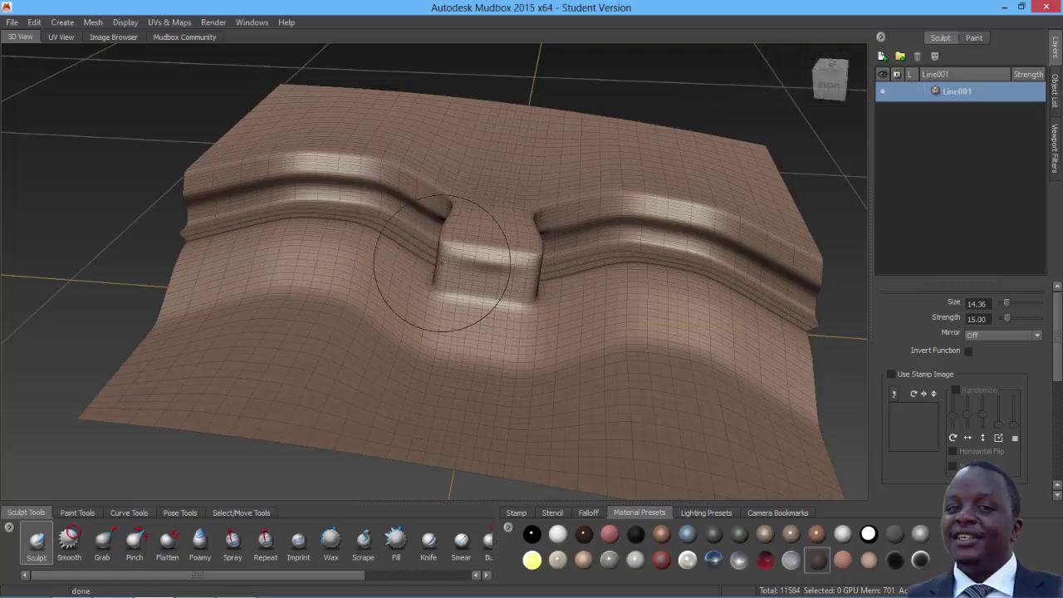
- Soften the hard edges of the central raised block using the Smooth brush at strength 100 and reduced size
{"action": "left_click_drag", "start_coordinate": [491, 236], "coordinate": [470, 221], "text": "alt"}
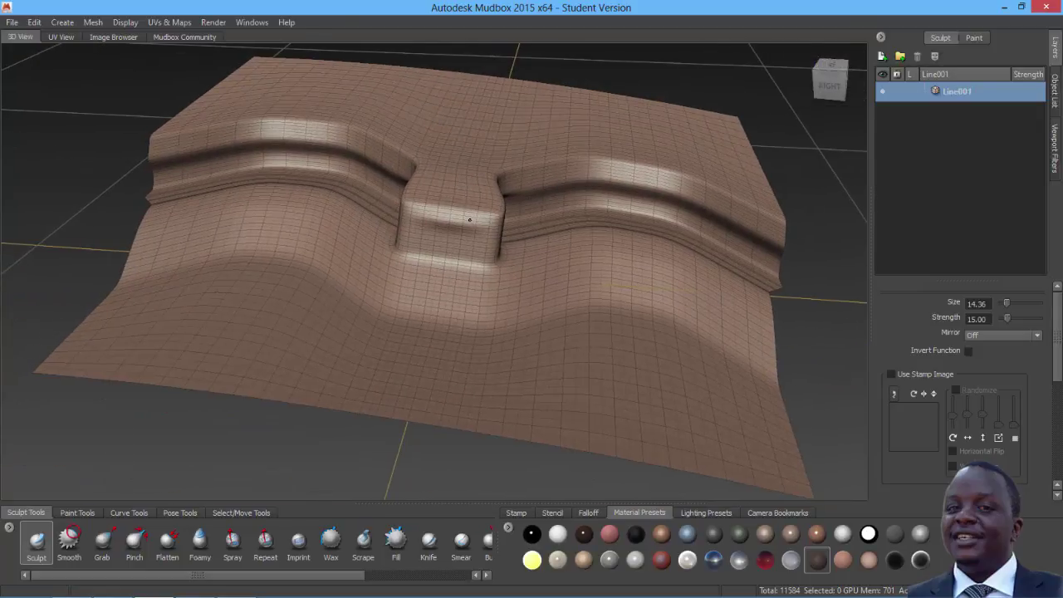
{"action": "right_click_drag", "start_coordinate": [470, 221], "coordinate": [528, 336], "text": "alt"}
{"action": "left_click_drag", "start_coordinate": [528, 337], "coordinate": [490, 301], "text": "alt"}
{"action": "left_click", "coordinate": [69, 539]}
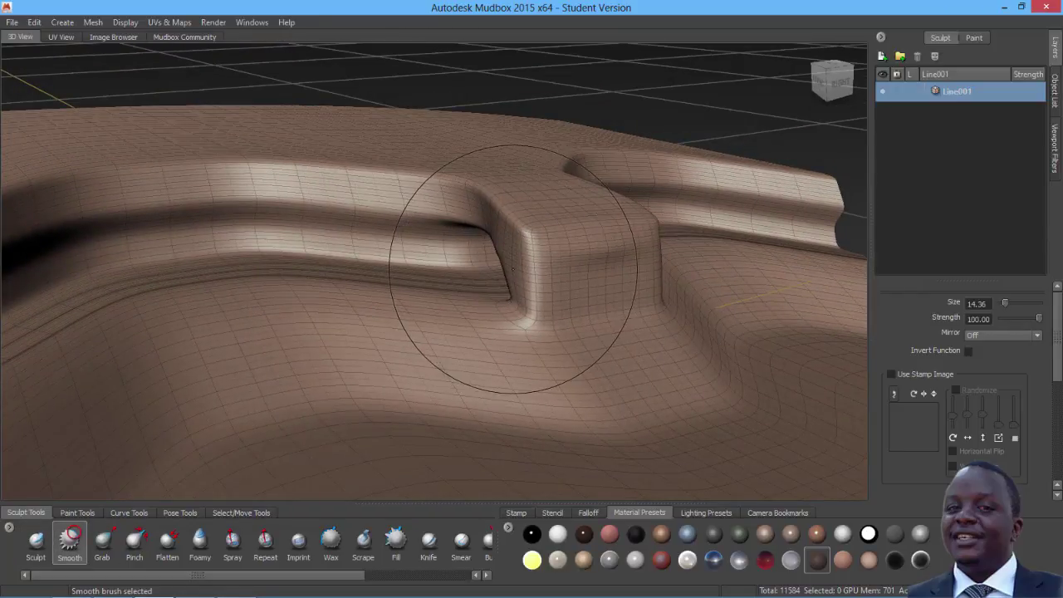
{"action": "key", "text": "b"}
{"action": "left_click_drag", "start_coordinate": [528, 262], "coordinate": [478, 262]}
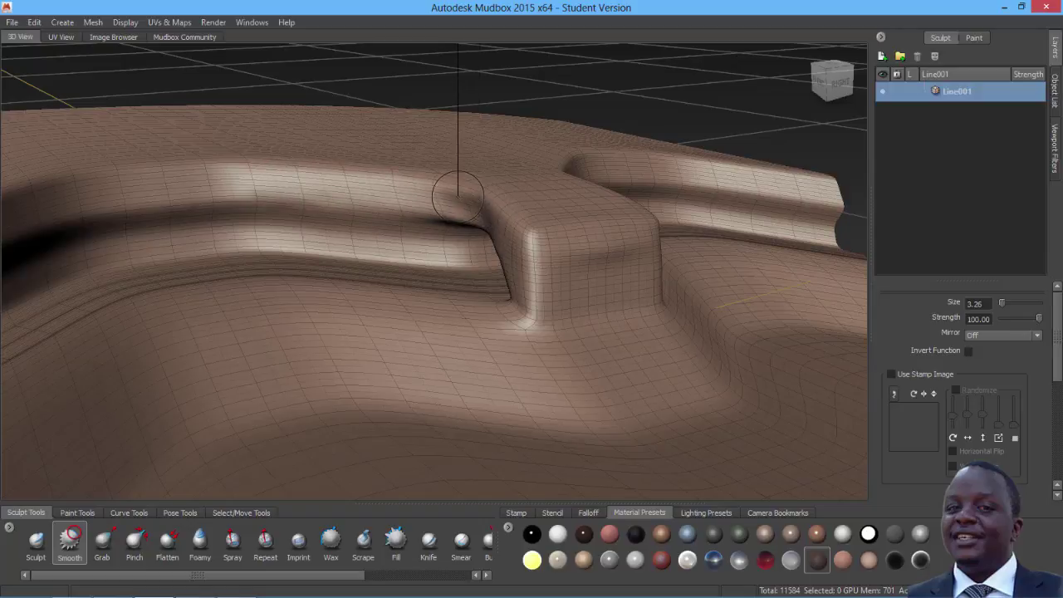
{"action": "mouse_move", "coordinate": [540, 252]}
{"action": "left_mouse_down"}
{"action": "mouse_move", "coordinate": [536, 311]}
{"action": "mouse_move", "coordinate": [548, 272]}
{"action": "left_mouse_up"}
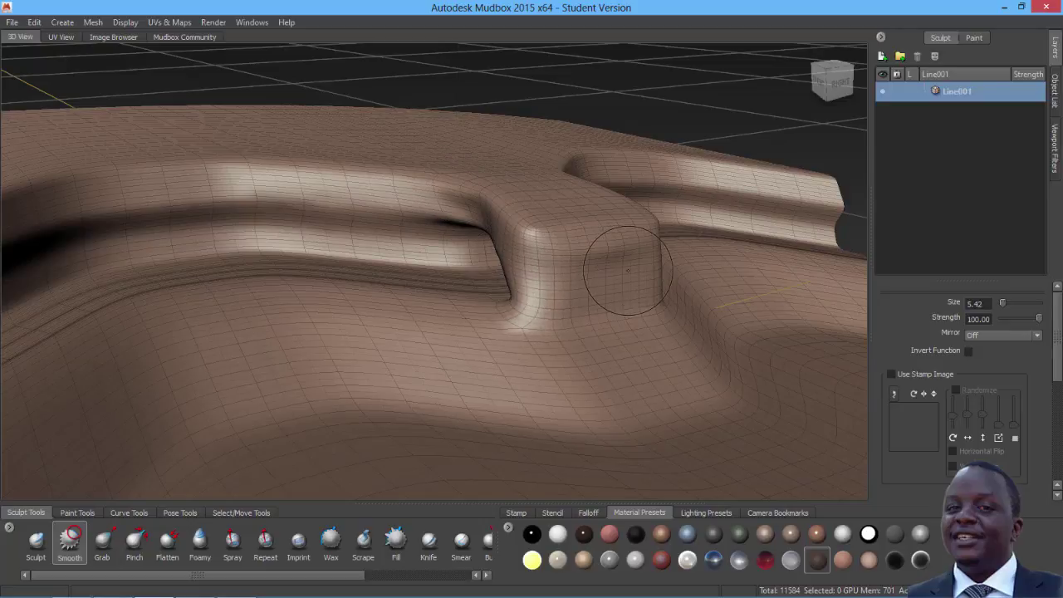
- Smooth the remaining block corners and the upper edge of the long ledges with a Smooth brush of size 5.42
{"action": "mouse_move", "coordinate": [630, 272]}
{"action": "left_mouse_down", "text": "alt"}
{"action": "mouse_move", "coordinate": [474, 273]}
{"action": "mouse_move", "coordinate": [461, 326]}
{"action": "mouse_move", "coordinate": [451, 302]}
{"action": "left_mouse_up", "text": "alt"}
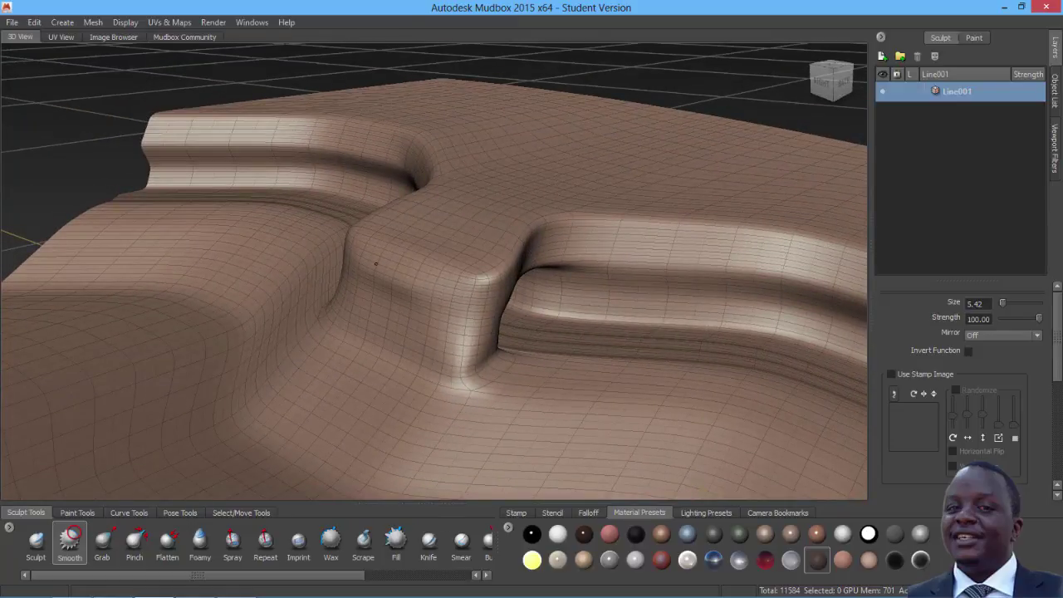
{"action": "mouse_move", "coordinate": [521, 235]}
{"action": "left_mouse_down"}
{"action": "mouse_move", "coordinate": [695, 230]}
{"action": "mouse_move", "coordinate": [461, 178]}
{"action": "left_mouse_up"}
{"action": "mouse_move", "coordinate": [393, 167]}
{"action": "left_mouse_down"}
{"action": "mouse_move", "coordinate": [647, 187]}
{"action": "mouse_move", "coordinate": [699, 223]}
{"action": "mouse_move", "coordinate": [763, 233]}
{"action": "left_mouse_up"}
{"action": "mouse_move", "coordinate": [637, 259]}
{"action": "left_mouse_down", "text": "alt"}
{"action": "mouse_move", "coordinate": [599, 232]}
{"action": "mouse_move", "coordinate": [628, 178]}
{"action": "left_mouse_up", "text": "alt"}
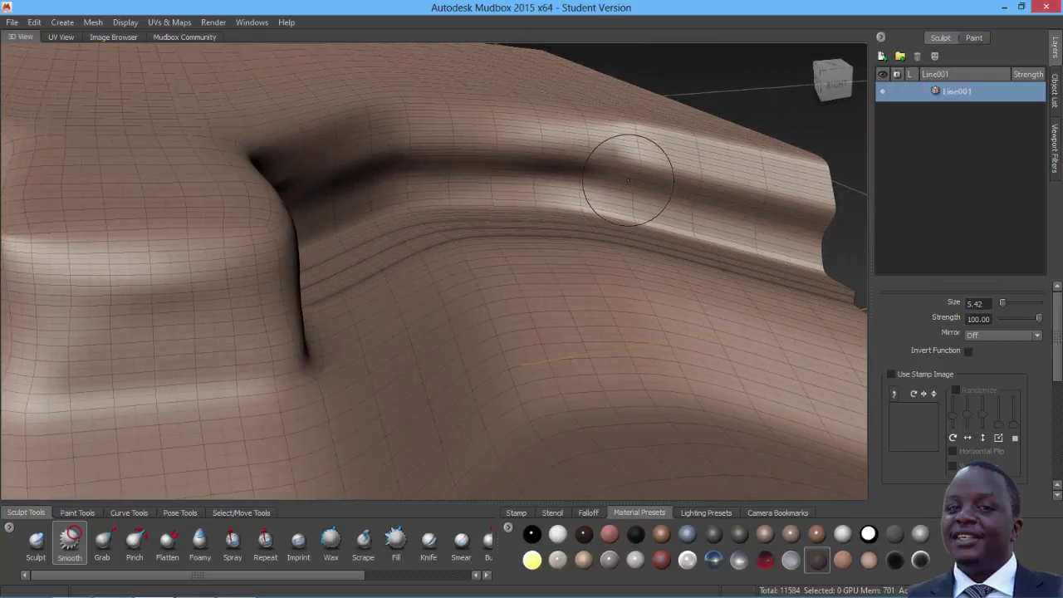
{"action": "left_click_drag", "start_coordinate": [700, 154], "coordinate": [677, 143]}
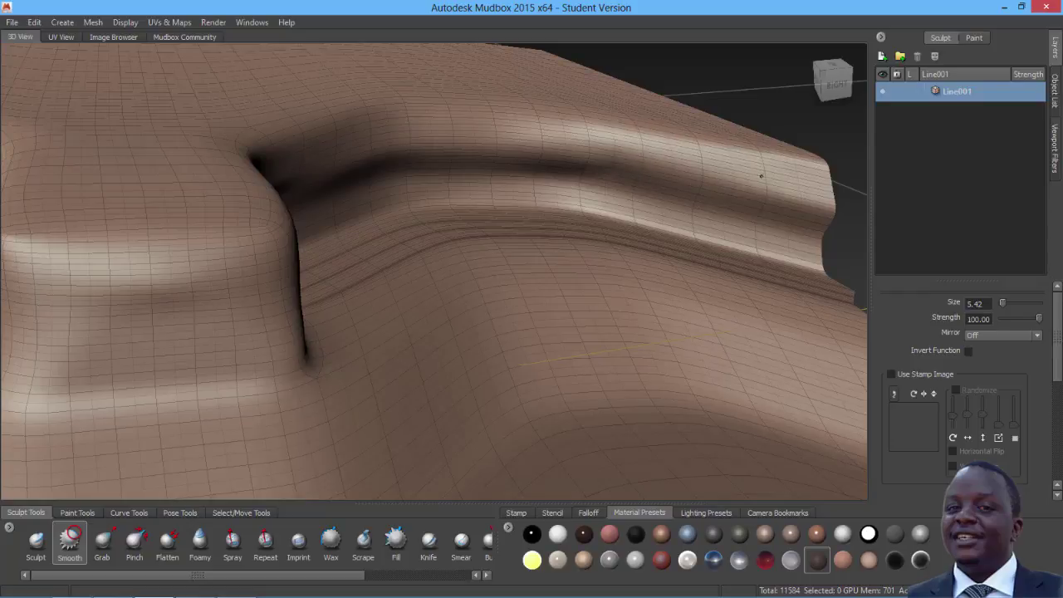
{"action": "mouse_move", "coordinate": [699, 186]}
{"action": "left_mouse_down"}
{"action": "mouse_move", "coordinate": [346, 164]}
{"action": "mouse_move", "coordinate": [534, 185]}
{"action": "left_mouse_up"}
{"action": "left_click_drag", "start_coordinate": [260, 160], "coordinate": [195, 162]}
- Smooth the ledges and slopes around the block with a size 9.11 Smooth brush and reduce the brush size to 4.06
{"action": "mouse_move", "coordinate": [195, 165]}
{"action": "middle_mouse_down", "text": "alt"}
{"action": "mouse_move", "coordinate": [320, 170]}
{"action": "mouse_move", "coordinate": [341, 137]}
{"action": "middle_mouse_up", "text": "alt"}
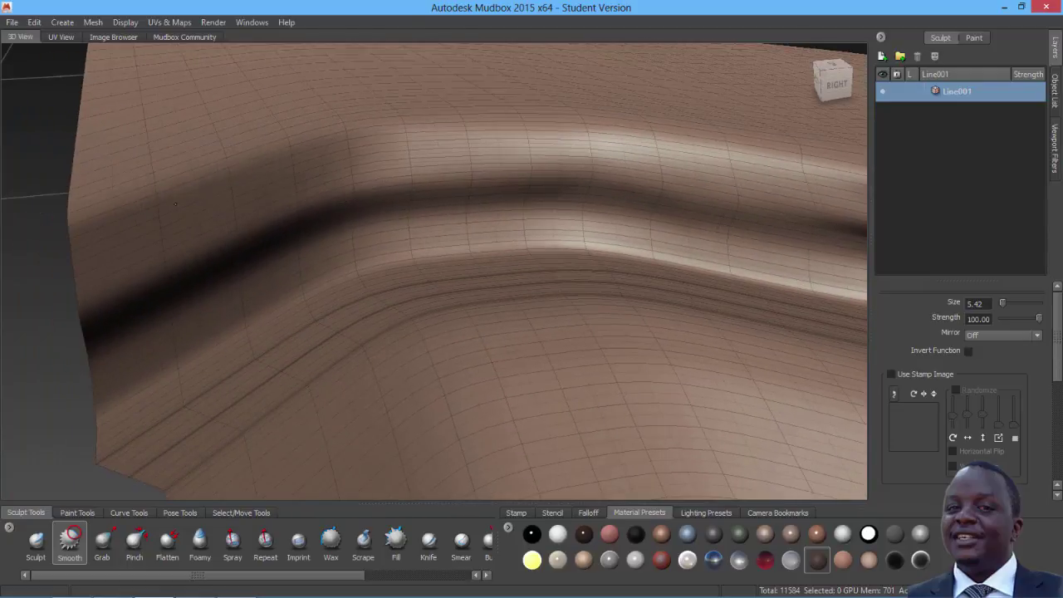
{"action": "right_click_drag", "start_coordinate": [324, 241], "coordinate": [304, 170], "text": "alt"}
{"action": "left_click_drag", "start_coordinate": [305, 170], "coordinate": [427, 308], "text": "alt"}
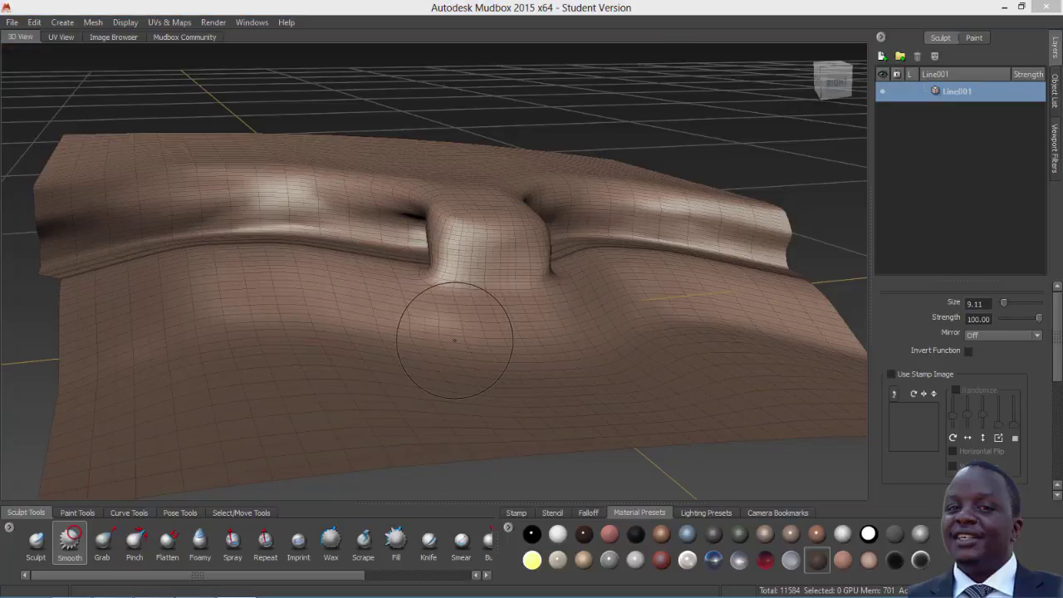
{"action": "mouse_move", "coordinate": [440, 308]}
{"action": "left_mouse_down", "text": "alt"}
{"action": "mouse_move", "coordinate": [501, 310]}
{"action": "mouse_move", "coordinate": [470, 327]}
{"action": "mouse_move", "coordinate": [428, 302]}
{"action": "mouse_move", "coordinate": [443, 283]}
{"action": "left_mouse_up", "text": "alt"}
{"action": "right_click_drag", "start_coordinate": [443, 283], "coordinate": [468, 350], "text": "alt"}
{"action": "left_click_drag", "start_coordinate": [467, 350], "coordinate": [365, 352], "text": "alt"}
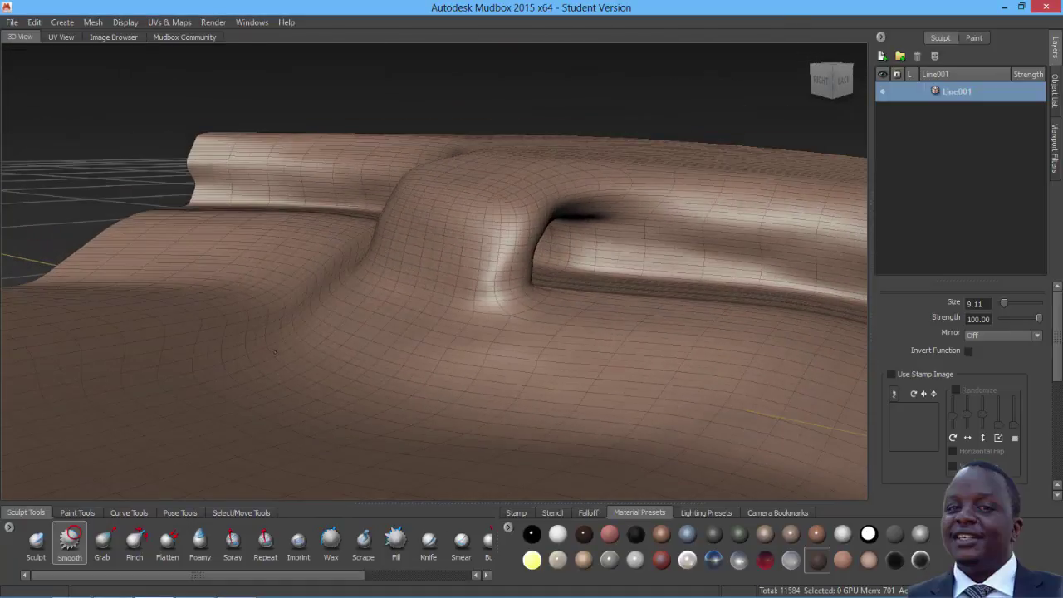
{"action": "mouse_move", "coordinate": [295, 324]}
{"action": "left_mouse_down", "text": "alt"}
{"action": "mouse_move", "coordinate": [475, 327]}
{"action": "mouse_move", "coordinate": [349, 387]}
{"action": "mouse_move", "coordinate": [280, 336]}
{"action": "left_mouse_up", "text": "alt"}
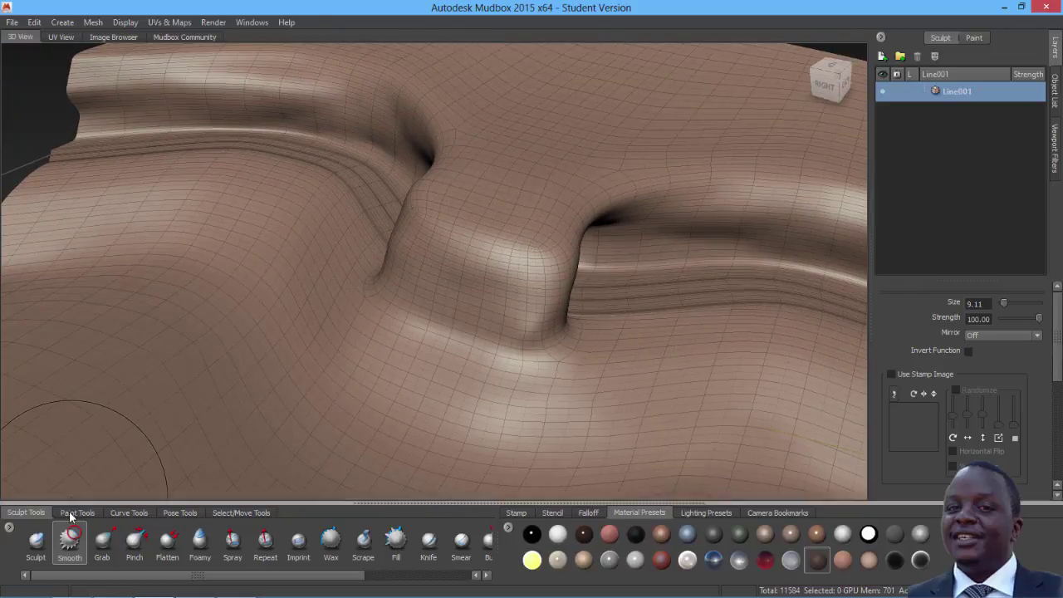
{"action": "key", "text": "b"}
{"action": "mouse_move", "coordinate": [353, 315]}
{"action": "left_mouse_down"}
{"action": "mouse_move", "coordinate": [301, 316]}
{"action": "mouse_move", "coordinate": [353, 316]}
{"action": "left_mouse_up"}
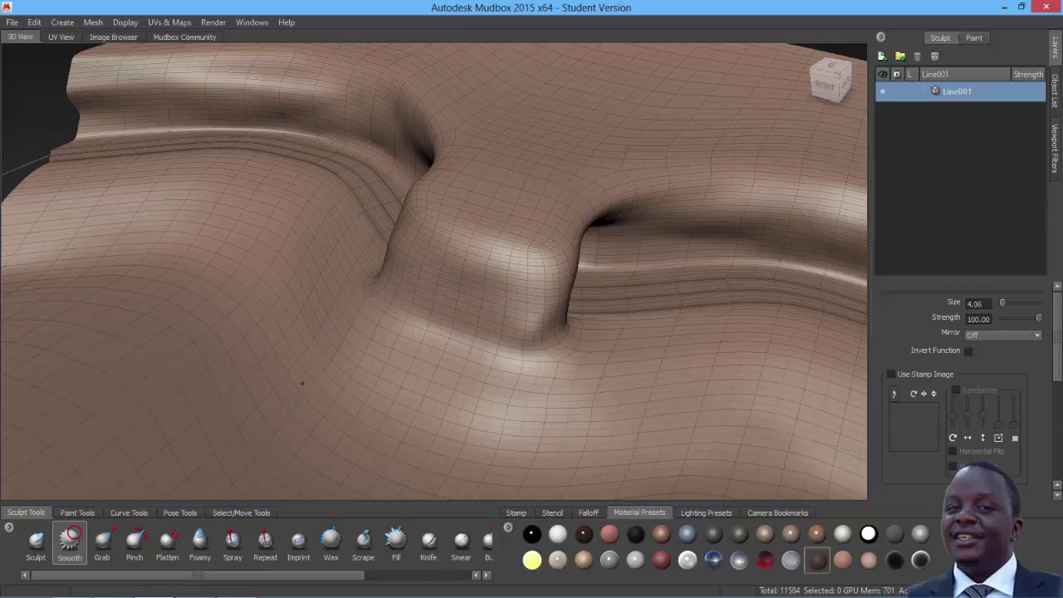
- Raise the ridge above the tunnel opening with the Grab brush at strength 100 and smooth the resulting bumps
{"action": "left_click", "coordinate": [101, 543]}
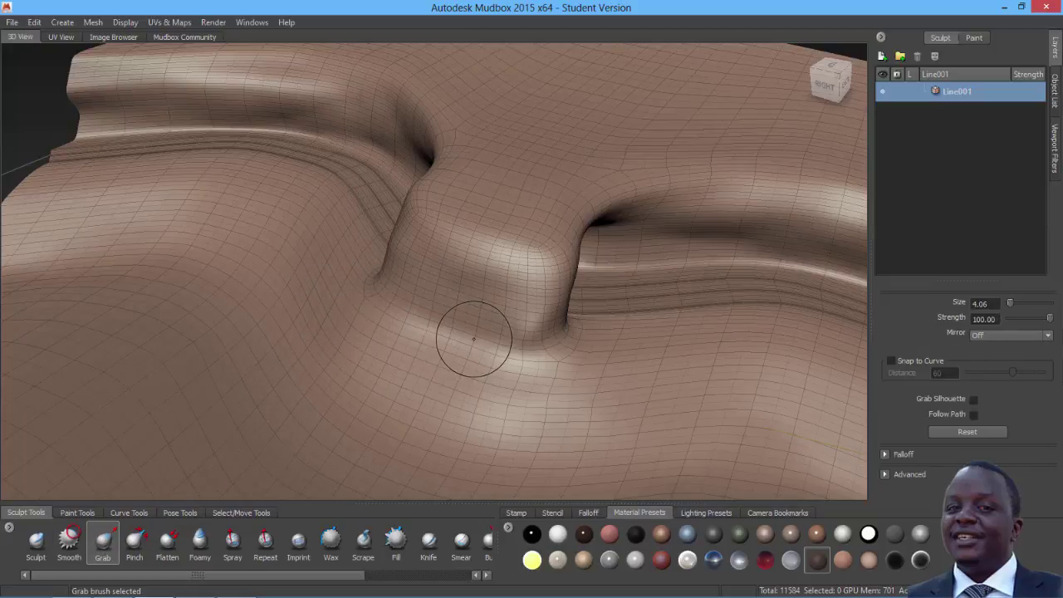
{"action": "mouse_move", "coordinate": [486, 331]}
{"action": "left_mouse_down", "text": "alt"}
{"action": "mouse_move", "coordinate": [430, 375]}
{"action": "mouse_move", "coordinate": [420, 325]}
{"action": "mouse_move", "coordinate": [434, 340]}
{"action": "left_mouse_up", "text": "alt"}
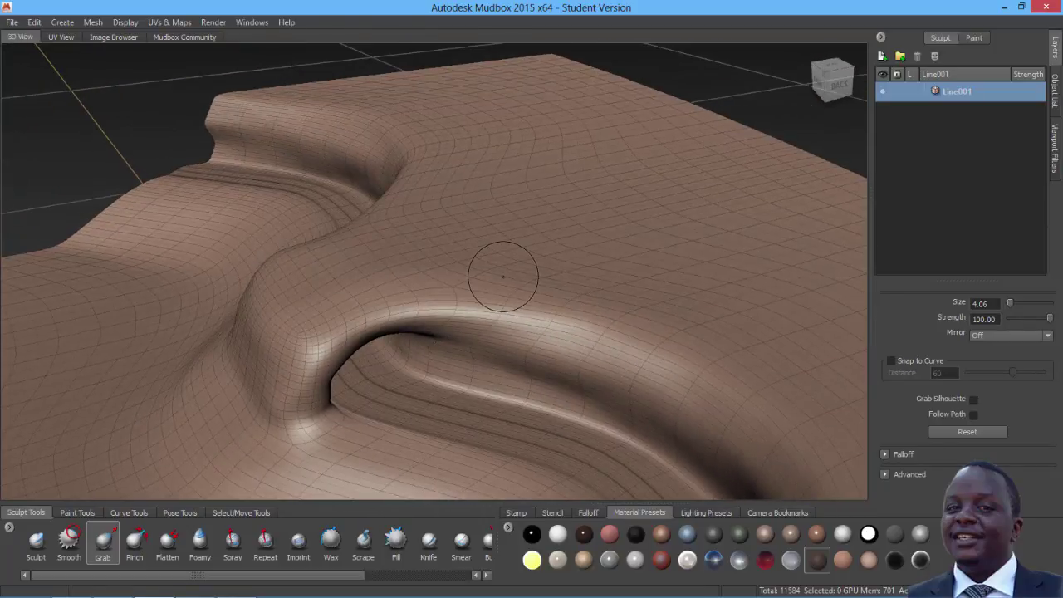
{"action": "key", "text": "b"}
{"action": "mouse_move", "coordinate": [552, 259]}
{"action": "left_mouse_down"}
{"action": "mouse_move", "coordinate": [616, 259]}
{"action": "mouse_move", "coordinate": [514, 253]}
{"action": "mouse_move", "coordinate": [532, 233]}
{"action": "mouse_move", "coordinate": [465, 264]}
{"action": "left_mouse_up"}
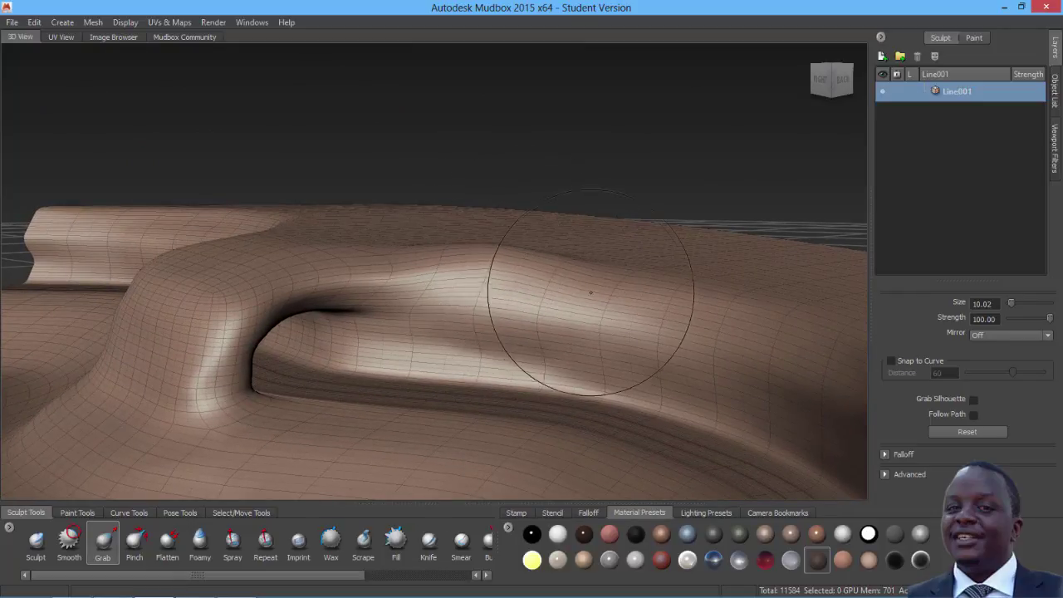
{"action": "left_click_drag", "start_coordinate": [584, 296], "coordinate": [468, 306], "text": "alt"}
{"action": "left_click_drag", "start_coordinate": [408, 266], "coordinate": [420, 211]}
{"action": "mouse_move", "coordinate": [514, 238]}
{"action": "left_mouse_down"}
{"action": "mouse_move", "coordinate": [510, 222]}
{"action": "mouse_move", "coordinate": [482, 235]}
{"action": "left_mouse_up"}
{"action": "left_click_drag", "start_coordinate": [393, 255], "coordinate": [390, 243]}
{"action": "mouse_move", "coordinate": [329, 264]}
{"action": "left_mouse_down"}
{"action": "mouse_move", "coordinate": [323, 255]}
{"action": "mouse_move", "coordinate": [349, 256]}
{"action": "mouse_move", "coordinate": [309, 240]}
{"action": "left_mouse_up"}
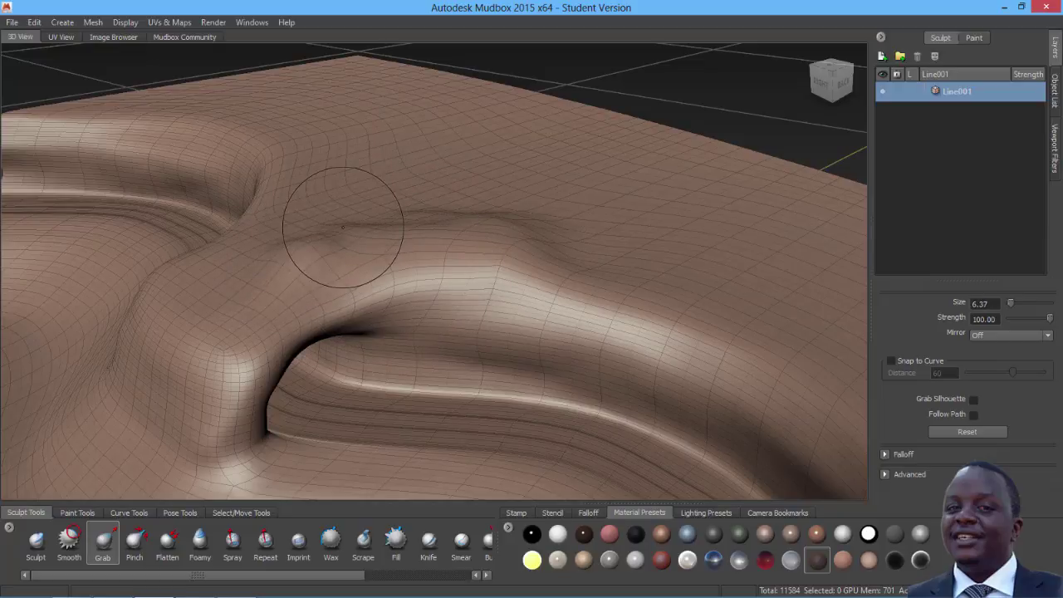
{"action": "left_click", "coordinate": [69, 540]}
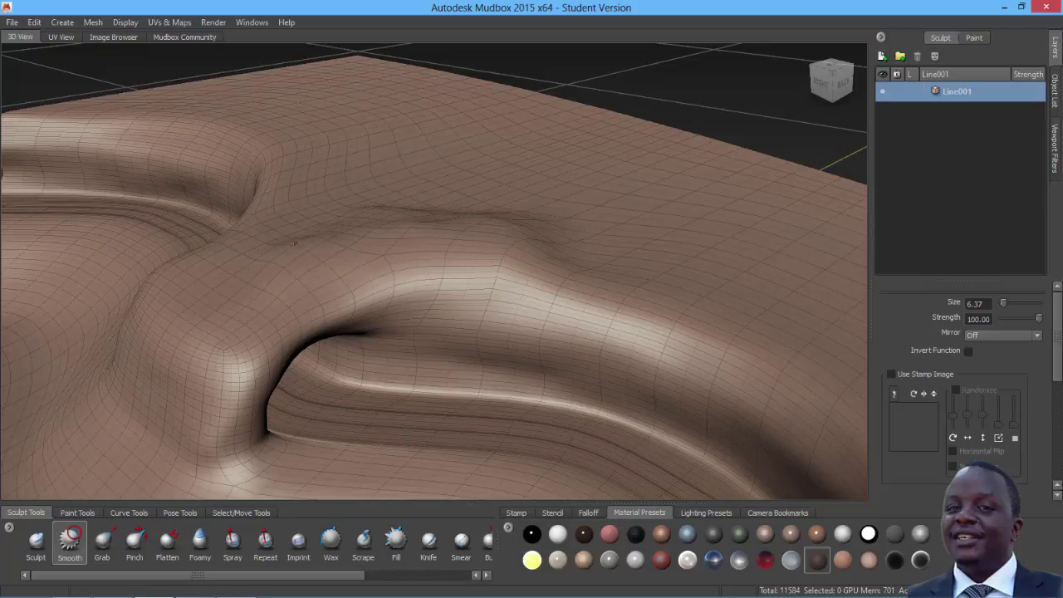
- Pull irregular rocky bumps into the wall beneath the ridge with a Grab brush of size 3.84
{"action": "left_click", "coordinate": [102, 540]}
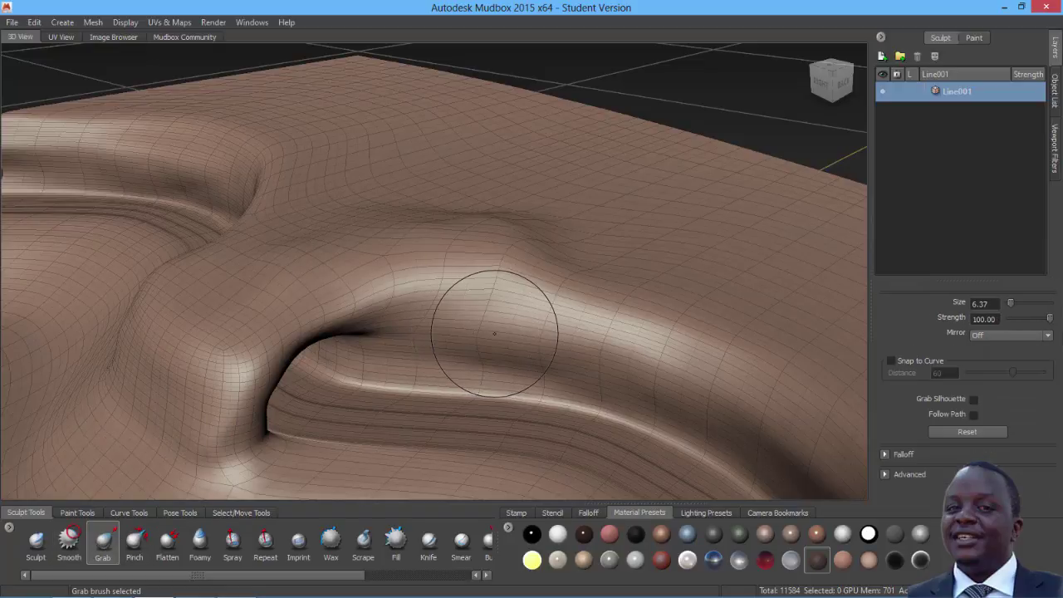
{"action": "key", "text": "b"}
{"action": "left_click_drag", "start_coordinate": [539, 330], "coordinate": [514, 329]}
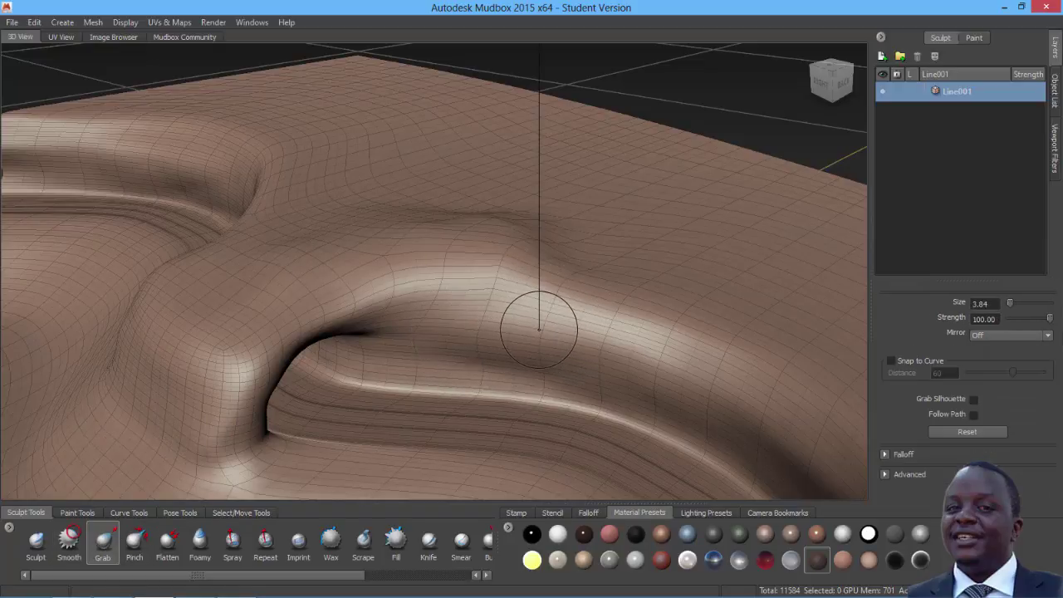
{"action": "mouse_move", "coordinate": [462, 373]}
{"action": "left_mouse_down", "text": "alt"}
{"action": "mouse_move", "coordinate": [489, 362]}
{"action": "mouse_move", "coordinate": [482, 348]}
{"action": "left_mouse_up", "text": "alt"}
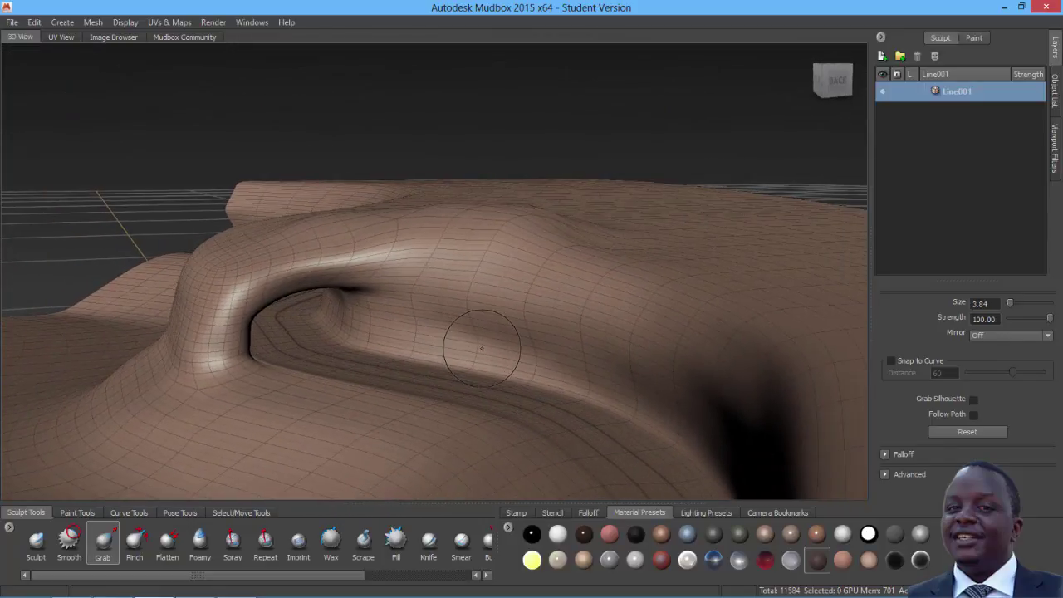
{"action": "right_click_drag", "start_coordinate": [481, 348], "coordinate": [520, 408], "text": "alt"}
{"action": "mouse_move", "coordinate": [505, 378]}
{"action": "left_mouse_down"}
{"action": "mouse_move", "coordinate": [479, 380]}
{"action": "mouse_move", "coordinate": [486, 343]}
{"action": "mouse_move", "coordinate": [534, 361]}
{"action": "left_mouse_up"}
{"action": "mouse_move", "coordinate": [443, 365]}
{"action": "left_mouse_down", "text": "alt"}
{"action": "mouse_move", "coordinate": [565, 366]}
{"action": "mouse_move", "coordinate": [568, 357]}
{"action": "left_mouse_up", "text": "alt"}
{"action": "middle_click_drag", "start_coordinate": [563, 332], "coordinate": [410, 339], "text": "alt"}
{"action": "left_click_drag", "start_coordinate": [411, 338], "coordinate": [453, 339], "text": "alt"}
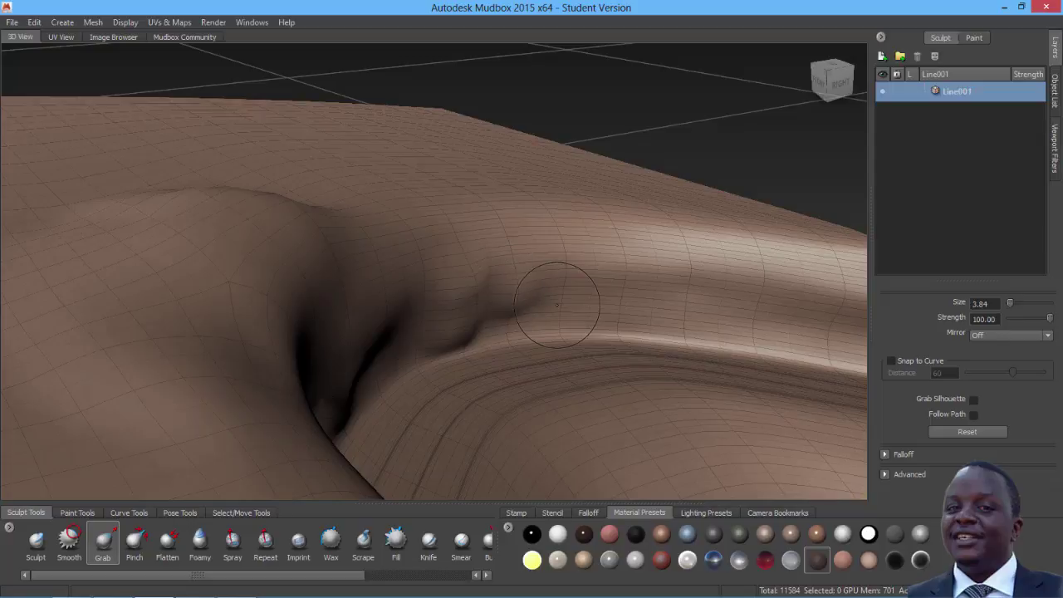
- Pull up a small mound on the outer slope beside the curved track with a Grab brush of size 5.89
{"action": "left_click_drag", "start_coordinate": [536, 327], "coordinate": [393, 305], "text": "alt"}
{"action": "mouse_move", "coordinate": [459, 387]}
{"action": "middle_mouse_down", "text": "alt"}
{"action": "mouse_move", "coordinate": [478, 364]}
{"action": "mouse_move", "coordinate": [470, 358]}
{"action": "mouse_move", "coordinate": [431, 373]}
{"action": "middle_mouse_up", "text": "alt"}
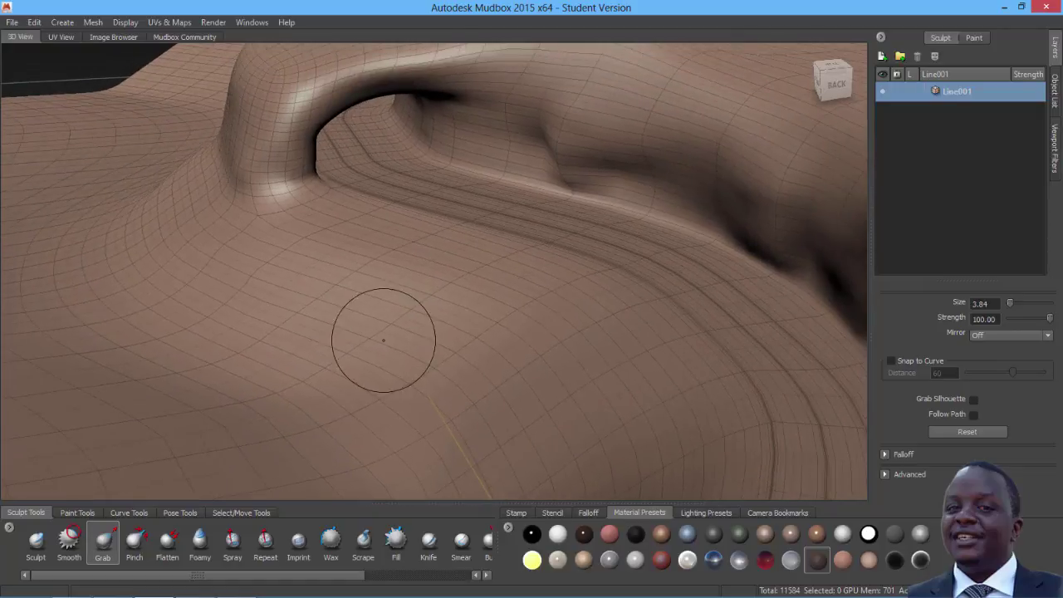
{"action": "mouse_move", "coordinate": [393, 363]}
{"action": "left_mouse_down"}
{"action": "mouse_move", "coordinate": [419, 360]}
{"action": "mouse_move", "coordinate": [408, 324]}
{"action": "mouse_move", "coordinate": [440, 364]}
{"action": "mouse_move", "coordinate": [461, 363]}
{"action": "mouse_move", "coordinate": [478, 380]}
{"action": "left_mouse_up"}
{"action": "left_click_drag", "start_coordinate": [484, 385], "coordinate": [496, 383]}
{"action": "mouse_move", "coordinate": [395, 338]}
{"action": "left_mouse_down"}
{"action": "mouse_move", "coordinate": [384, 325]}
{"action": "mouse_move", "coordinate": [416, 320]}
{"action": "mouse_move", "coordinate": [434, 343]}
{"action": "left_mouse_up"}
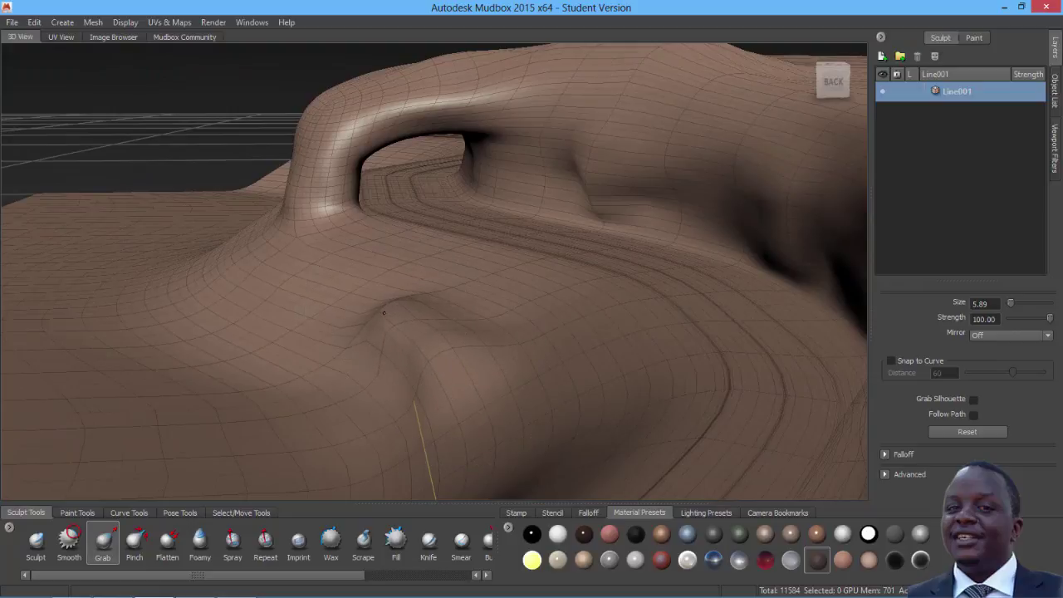
{"action": "left_click_drag", "start_coordinate": [398, 323], "coordinate": [430, 338]}
{"action": "mouse_move", "coordinate": [430, 338]}
{"action": "left_mouse_down"}
{"action": "mouse_move", "coordinate": [459, 361]}
{"action": "mouse_move", "coordinate": [629, 354]}
{"action": "left_mouse_up"}
{"action": "left_click_drag", "start_coordinate": [539, 330], "coordinate": [504, 329], "text": "alt"}
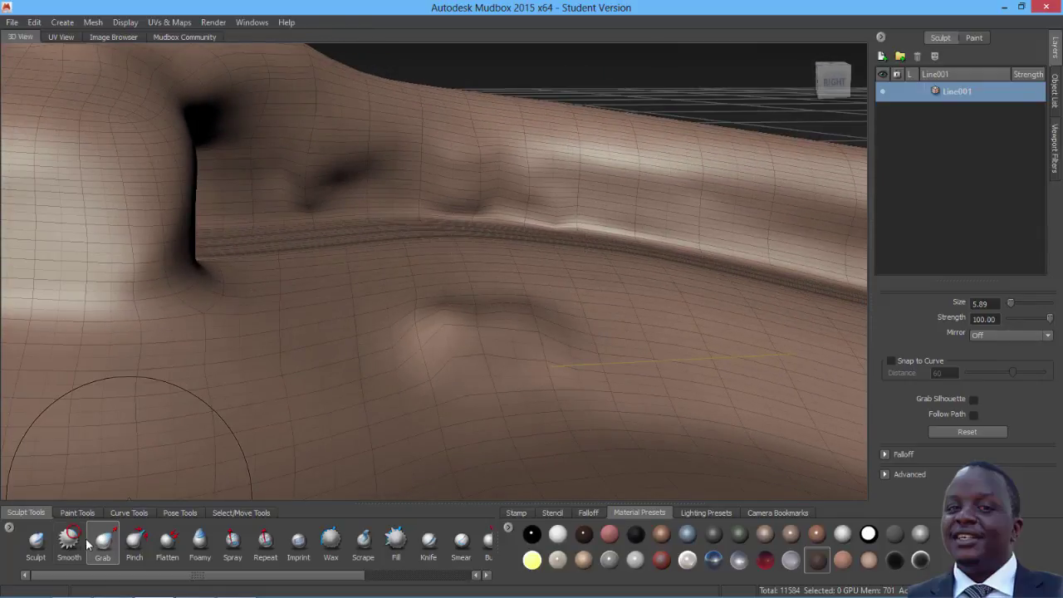
{"action": "key", "text": "b"}
{"action": "mouse_move", "coordinate": [488, 388]}
{"action": "left_mouse_down"}
{"action": "mouse_move", "coordinate": [463, 388]}
{"action": "mouse_move", "coordinate": [482, 388]}
{"action": "left_mouse_up"}
{"action": "left_click_drag", "start_coordinate": [500, 379], "coordinate": [497, 379]}
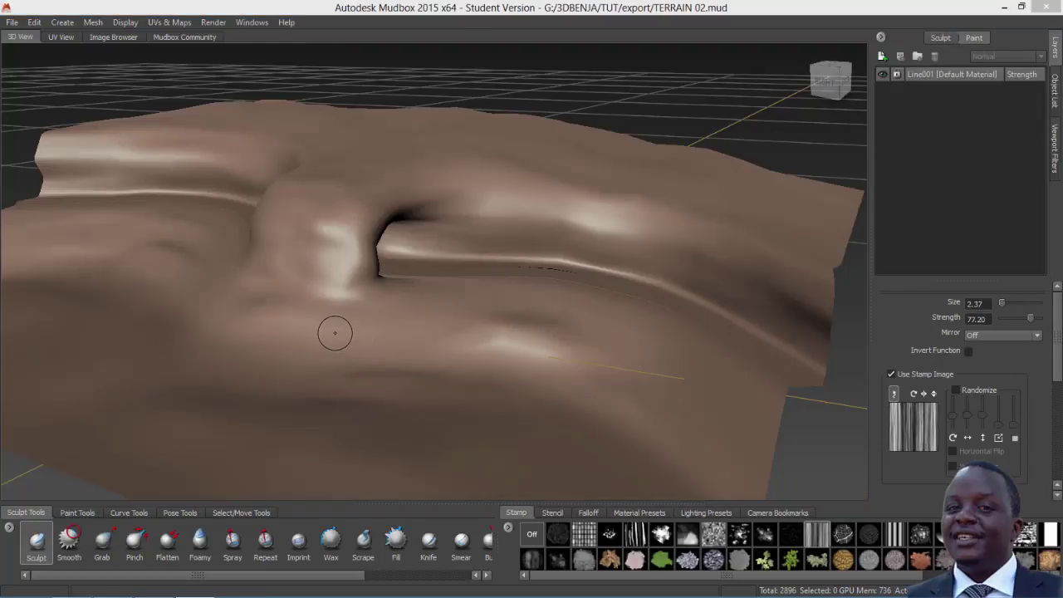
- Import the ROCKT image from the images folder as a diffuse paint layer on the terrain
{"action": "mouse_move", "coordinate": [297, 311]}
{"action": "middle_mouse_down", "text": "alt"}
{"action": "mouse_move", "coordinate": [335, 312]}
{"action": "mouse_move", "coordinate": [321, 299]}
{"action": "middle_mouse_up", "text": "alt"}
{"action": "mouse_move", "coordinate": [320, 299]}
{"action": "left_mouse_down", "text": "alt"}
{"action": "mouse_move", "coordinate": [430, 302]}
{"action": "mouse_move", "coordinate": [452, 325]}
{"action": "mouse_move", "coordinate": [316, 328]}
{"action": "left_mouse_up", "text": "alt"}
{"action": "middle_click_drag", "start_coordinate": [390, 303], "coordinate": [332, 304], "text": "alt"}
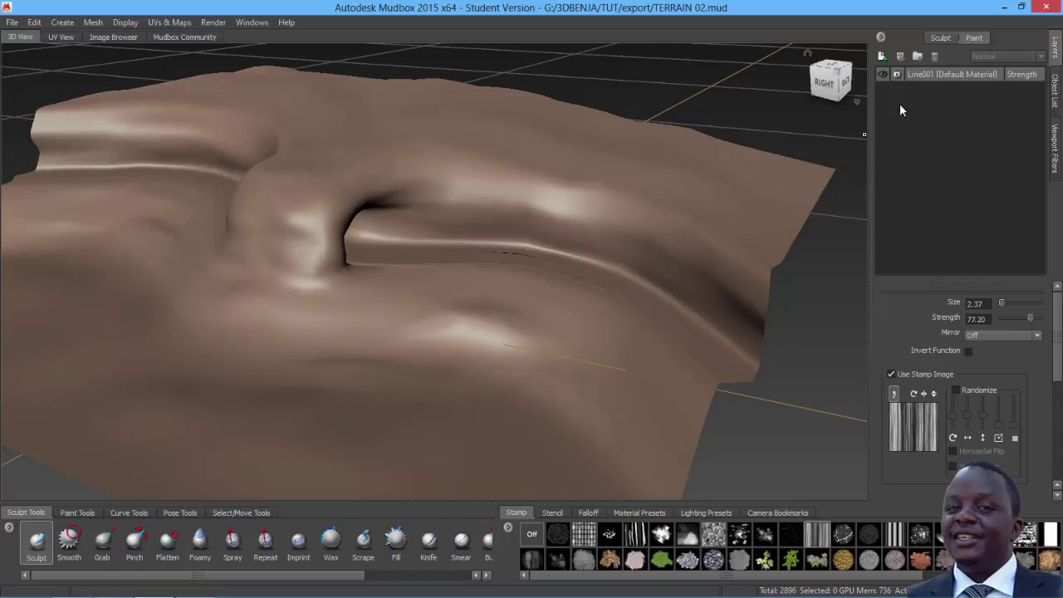
{"action": "right_click", "coordinate": [922, 126]}
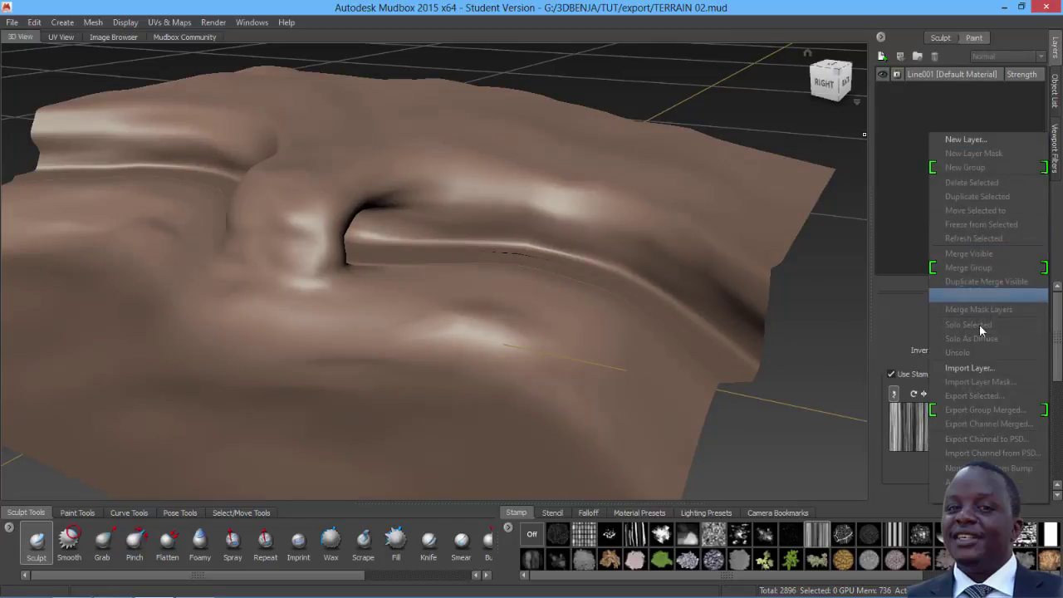
{"action": "left_click", "coordinate": [973, 369]}
{"action": "left_click_drag", "start_coordinate": [519, 144], "coordinate": [520, 217]}
{"action": "left_click", "coordinate": [387, 220]}
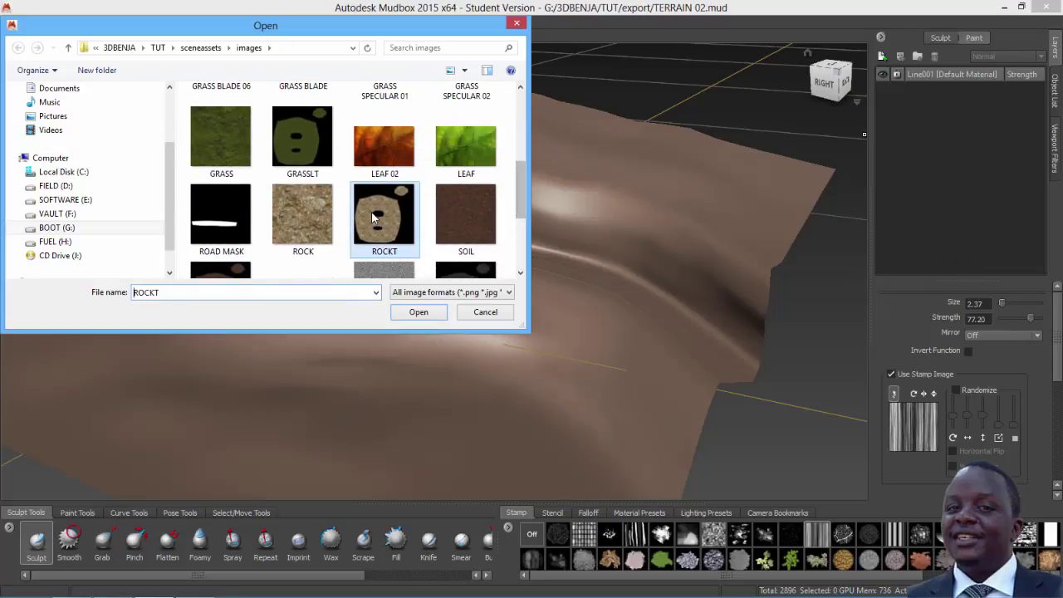
{"action": "left_click", "coordinate": [419, 312]}
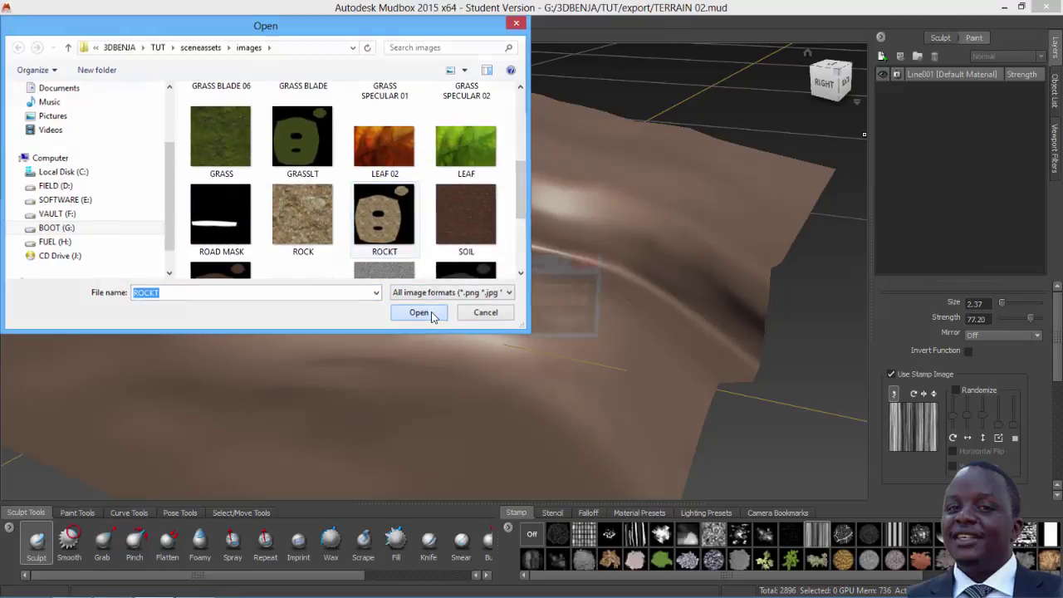
{"action": "left_click", "coordinate": [536, 319]}
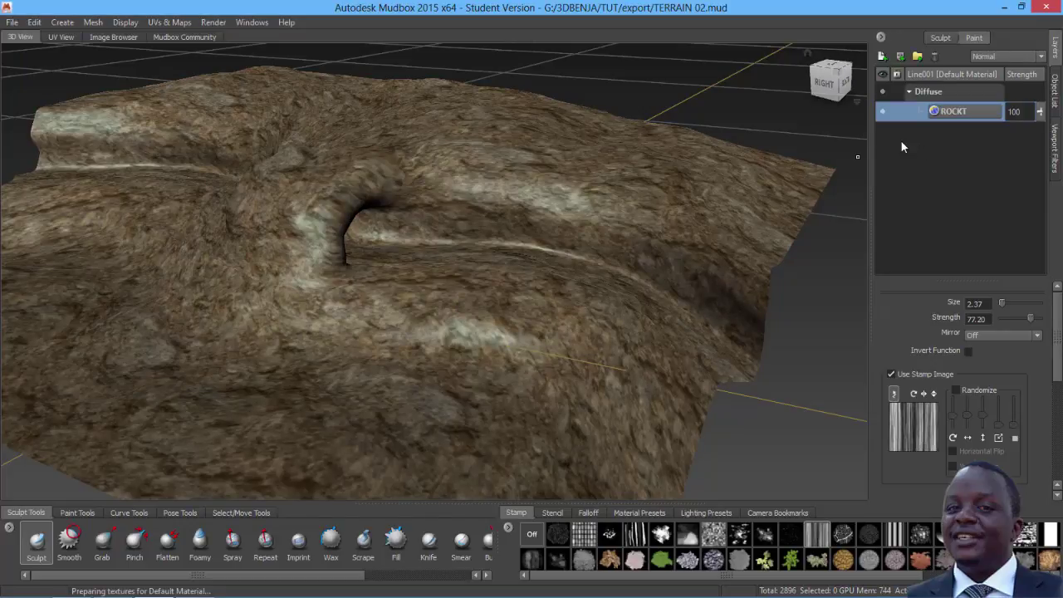
- Add a layer mask to the ROCKT layer and activate the Paint Brush with its stamp image turned off
{"action": "left_click", "coordinate": [900, 56]}
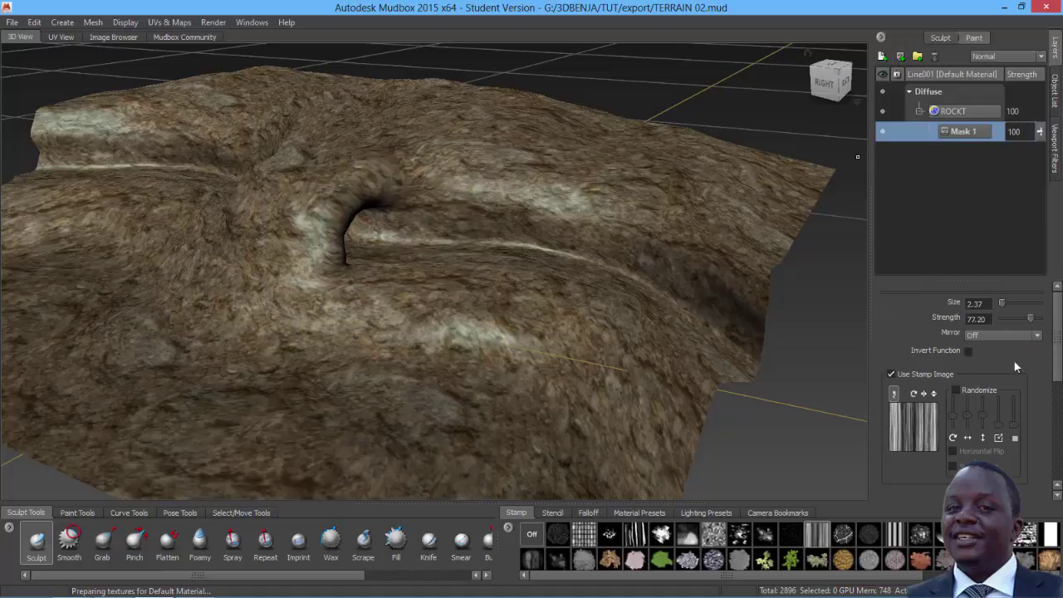
{"action": "left_click", "coordinate": [71, 513]}
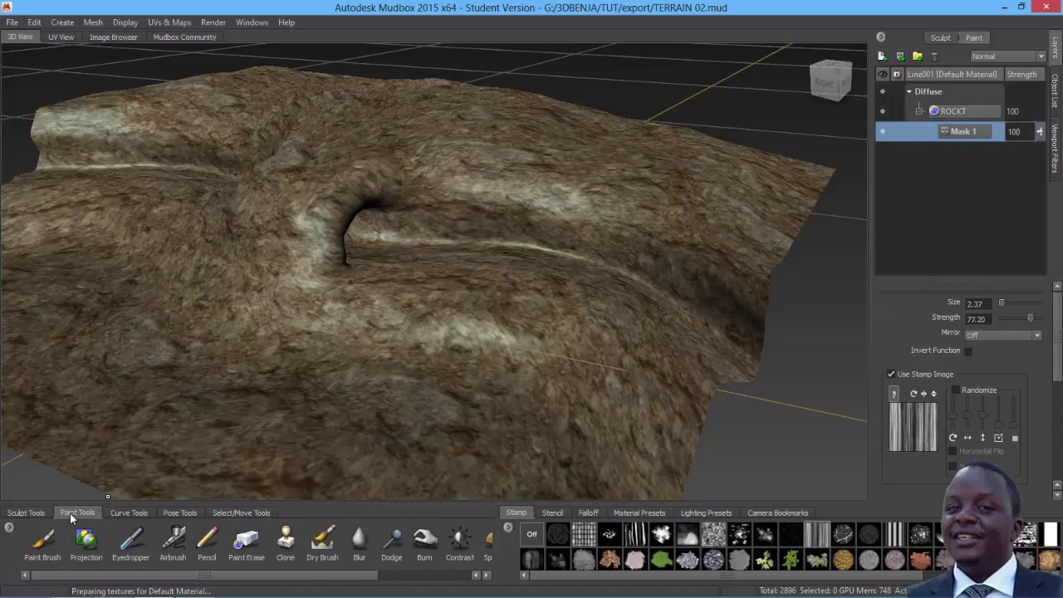
{"action": "left_click", "coordinate": [40, 544]}
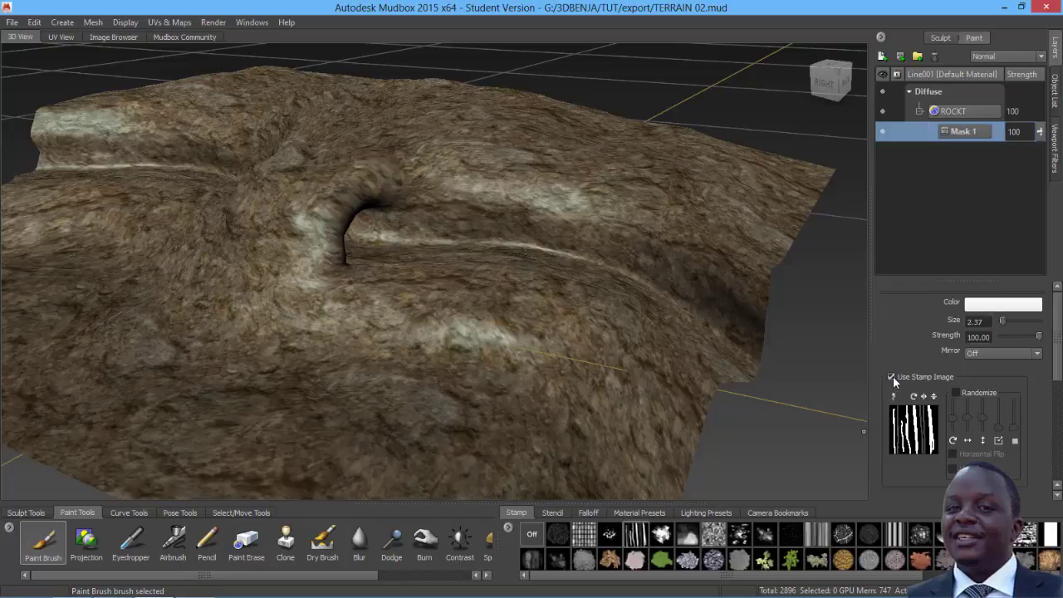
{"action": "left_click", "coordinate": [892, 377]}
- Set the paint brush color to black and flood the ROCKT layer's mask with it
{"action": "left_click", "coordinate": [990, 306]}
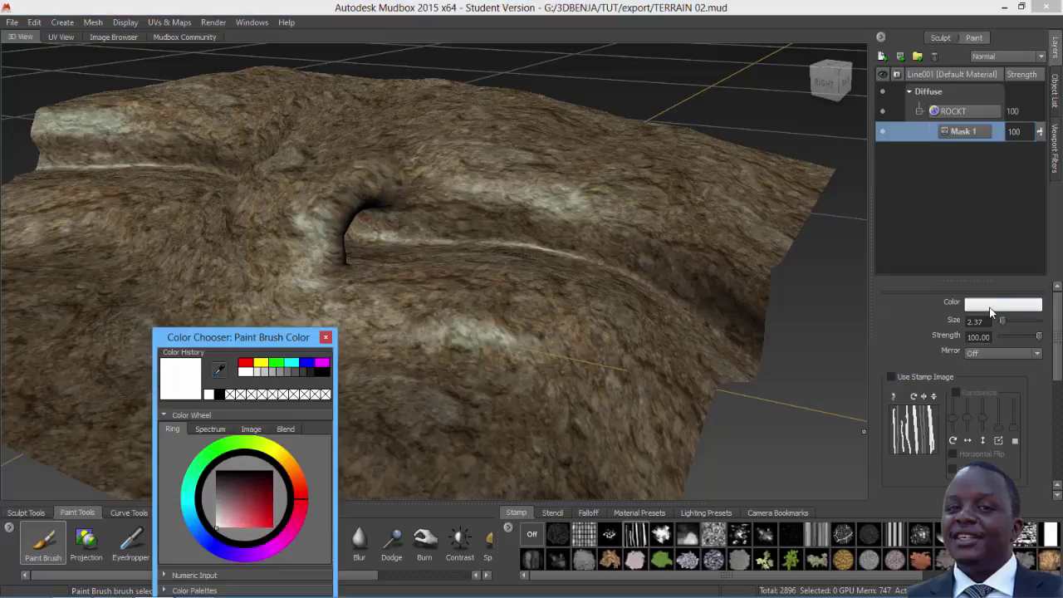
{"action": "left_click", "coordinate": [326, 372]}
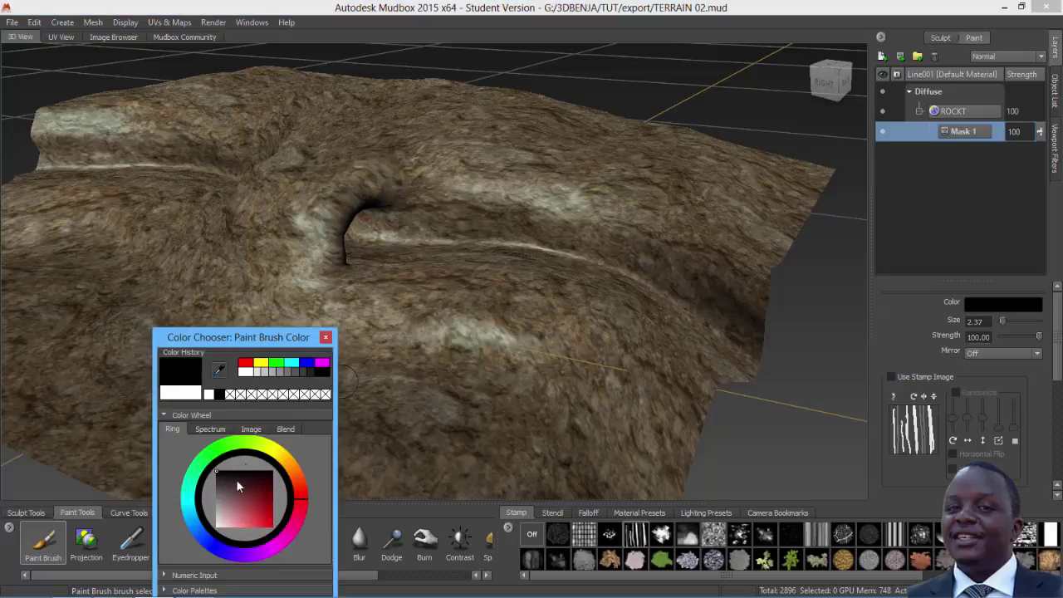
{"action": "left_click_drag", "start_coordinate": [257, 347], "coordinate": [271, 246]}
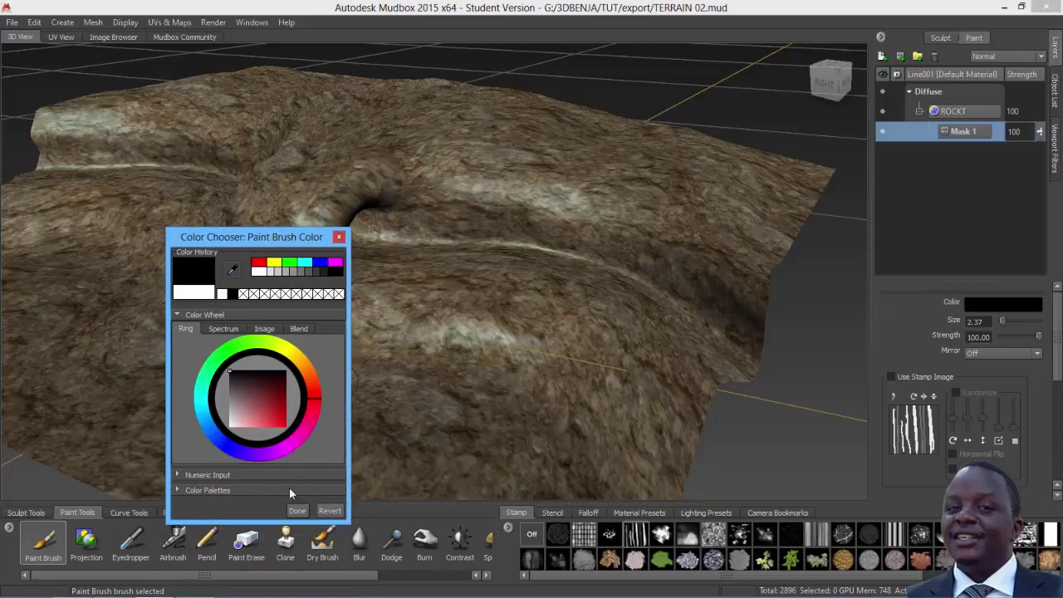
{"action": "left_click", "coordinate": [298, 510]}
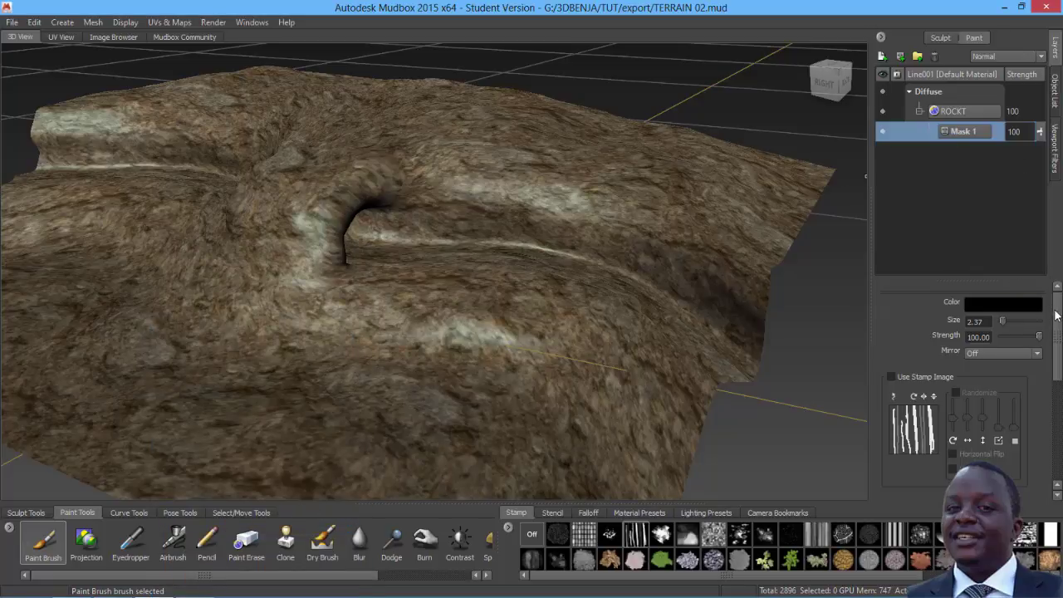
{"action": "scroll", "coordinate": [1045, 416], "scroll_direction": "down", "scroll_amount": 5}
{"action": "left_click", "coordinate": [976, 433]}
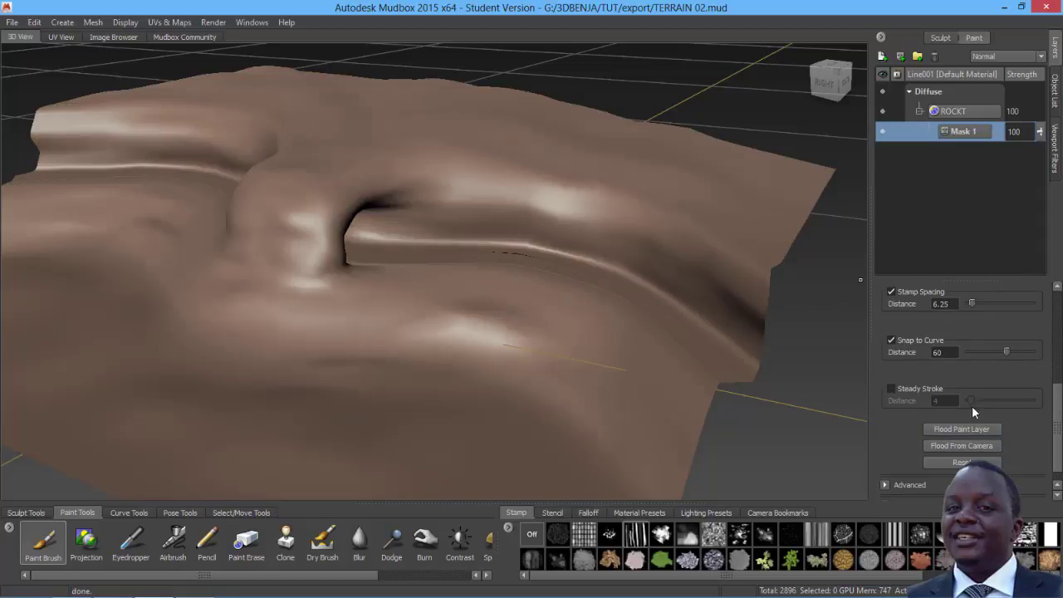
- Set the brush color to white and paint a small test patch of rock on the slope above the track
{"action": "scroll", "coordinate": [1059, 426], "scroll_direction": "up", "scroll_amount": 5}
{"action": "left_click", "coordinate": [1023, 304]}
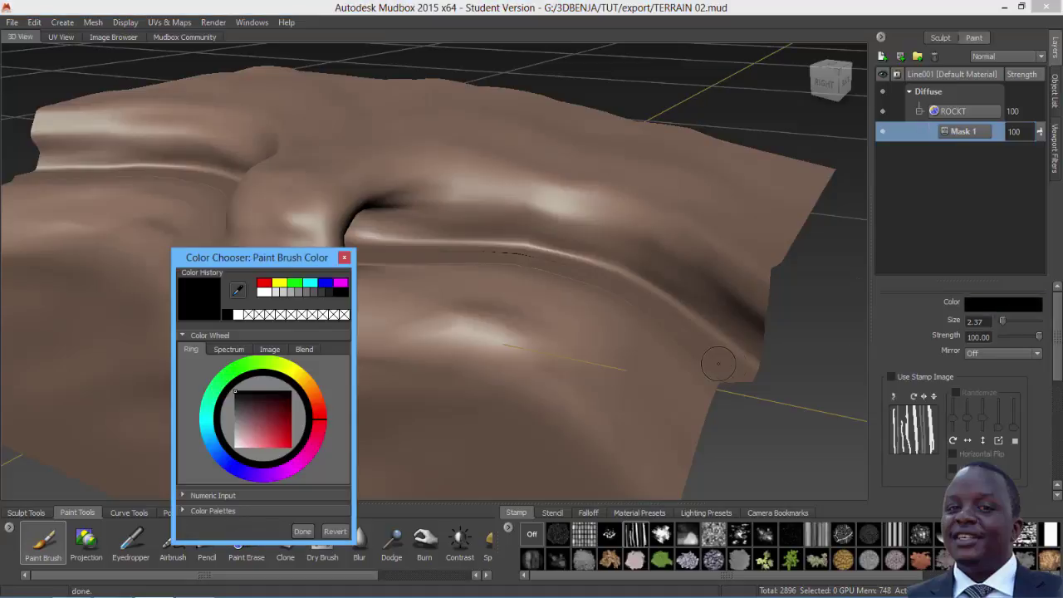
{"action": "left_click", "coordinate": [263, 293]}
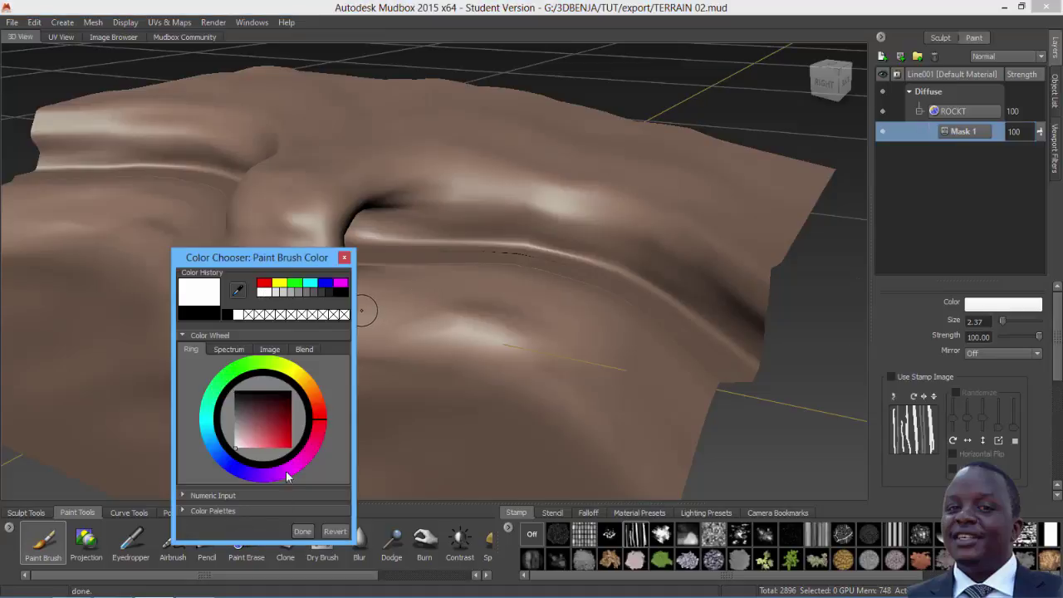
{"action": "left_click", "coordinate": [302, 532]}
{"action": "right_click_drag", "start_coordinate": [424, 190], "coordinate": [475, 283], "text": "alt"}
{"action": "middle_click_drag", "start_coordinate": [467, 165], "coordinate": [475, 254], "text": "alt"}
{"action": "mouse_move", "coordinate": [466, 242]}
{"action": "left_mouse_down"}
{"action": "mouse_move", "coordinate": [538, 242]}
{"action": "mouse_move", "coordinate": [446, 239]}
{"action": "left_mouse_up"}
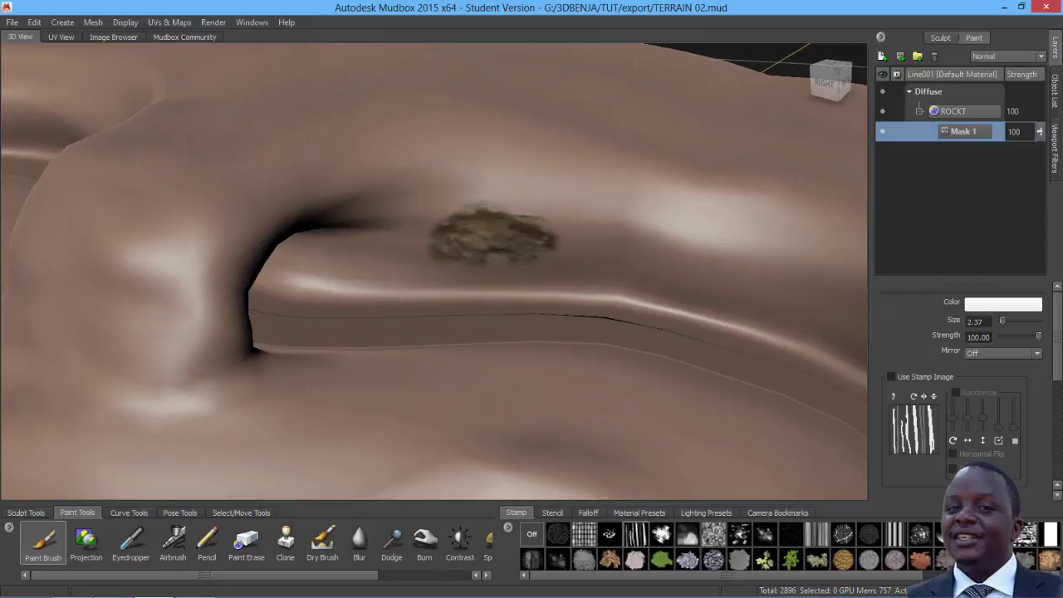
{"action": "left_click_drag", "start_coordinate": [520, 237], "coordinate": [443, 237]}
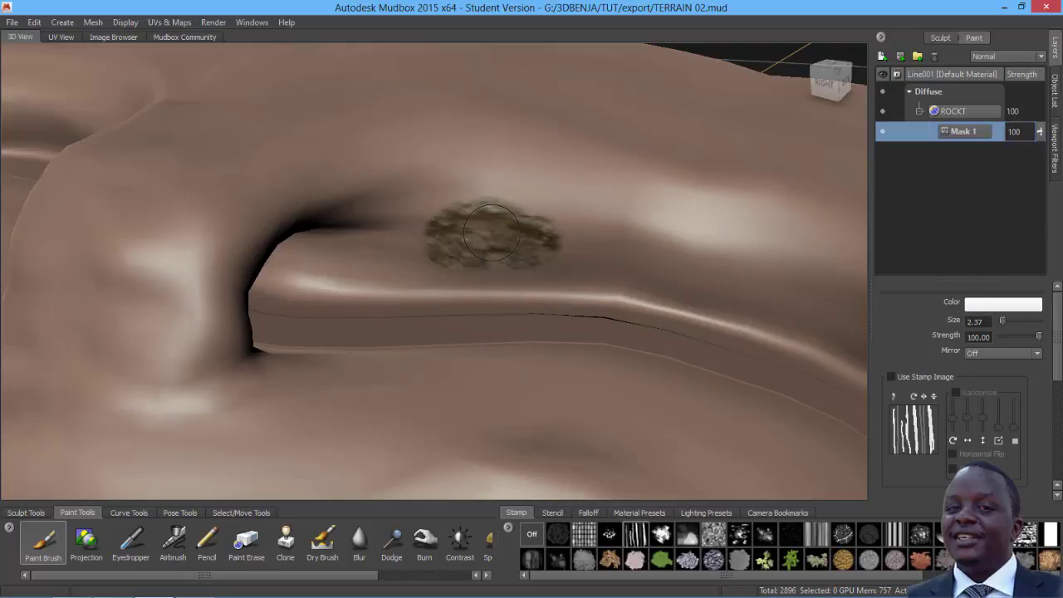
- Import the SOILT image as a second diffuse paint layer
{"action": "right_click", "coordinate": [950, 192]}
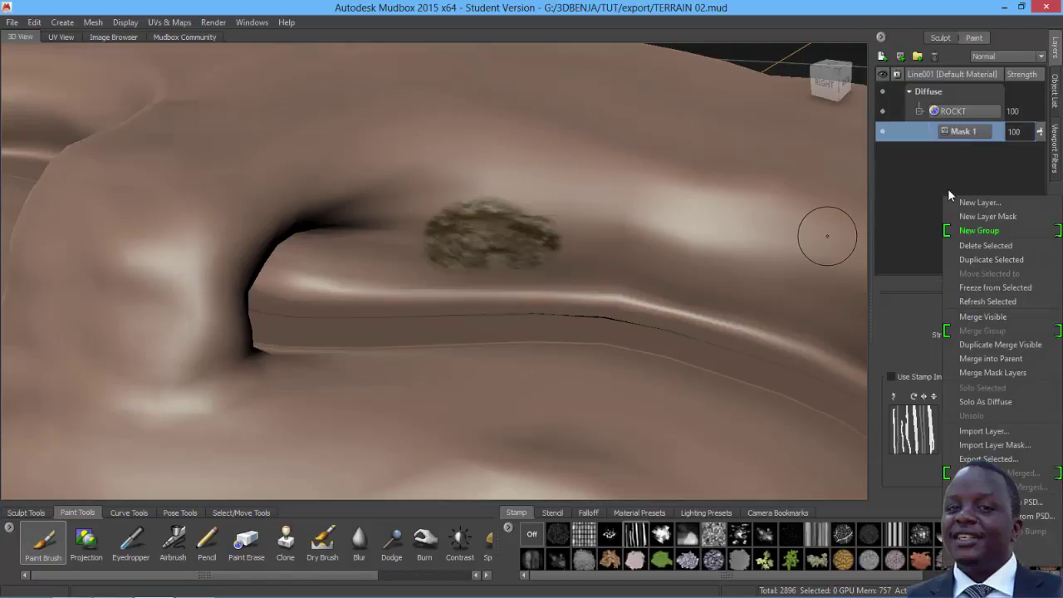
{"action": "left_click", "coordinate": [984, 430]}
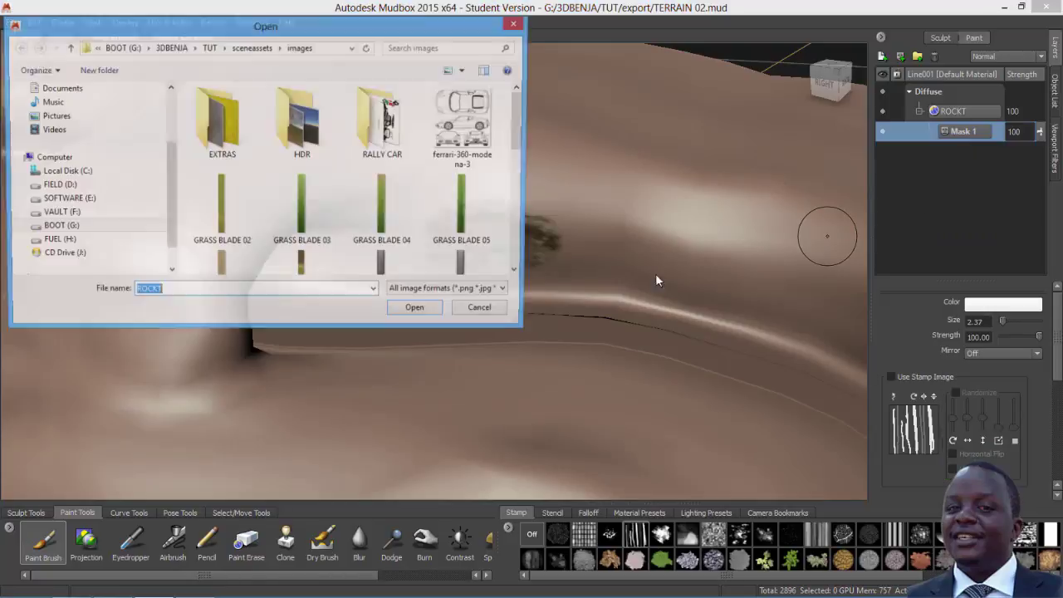
{"action": "scroll", "coordinate": [510, 153], "scroll_direction": "down", "scroll_amount": 10}
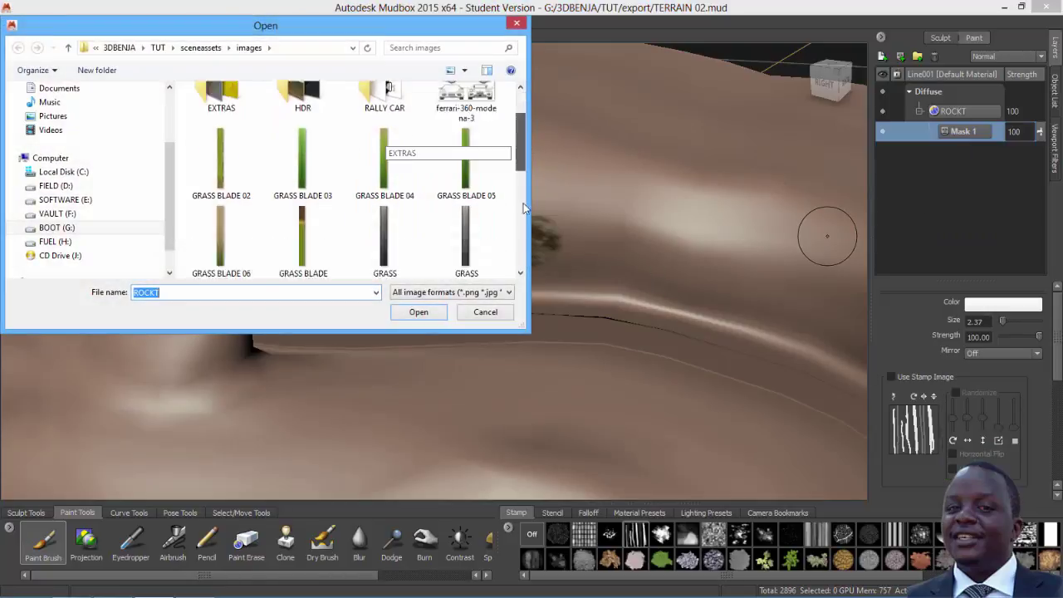
{"action": "scroll", "coordinate": [416, 207], "scroll_direction": "up", "scroll_amount": 1}
{"action": "left_click", "coordinate": [231, 228]}
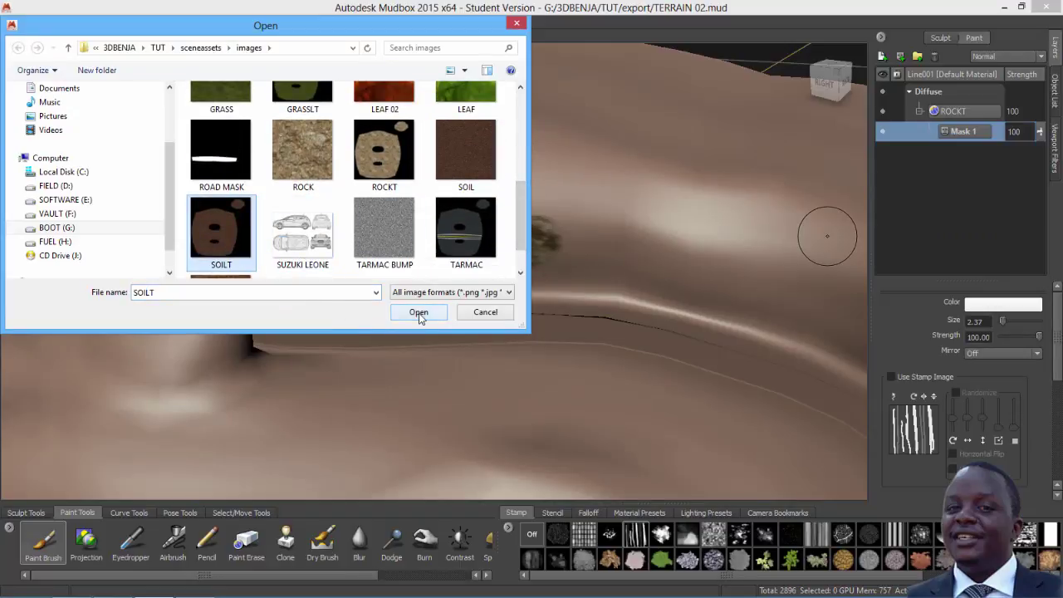
{"action": "left_click", "coordinate": [419, 313]}
{"action": "left_click", "coordinate": [510, 324]}
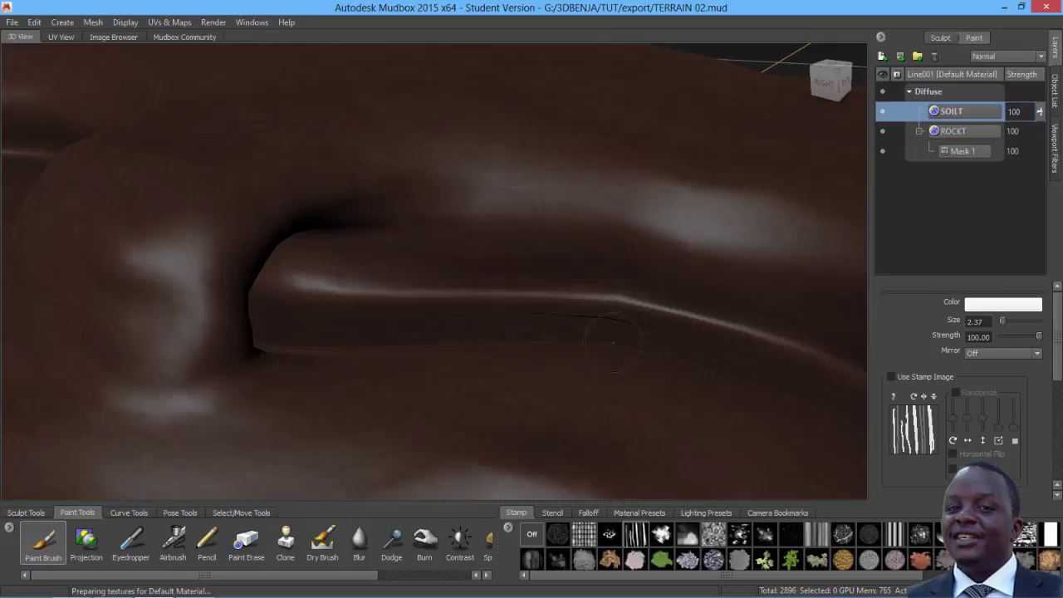
- Add a mask to the SOILT layer and flood both it and the ROCKT mask with black
{"action": "left_click", "coordinate": [904, 60]}
{"action": "left_click", "coordinate": [1003, 304]}
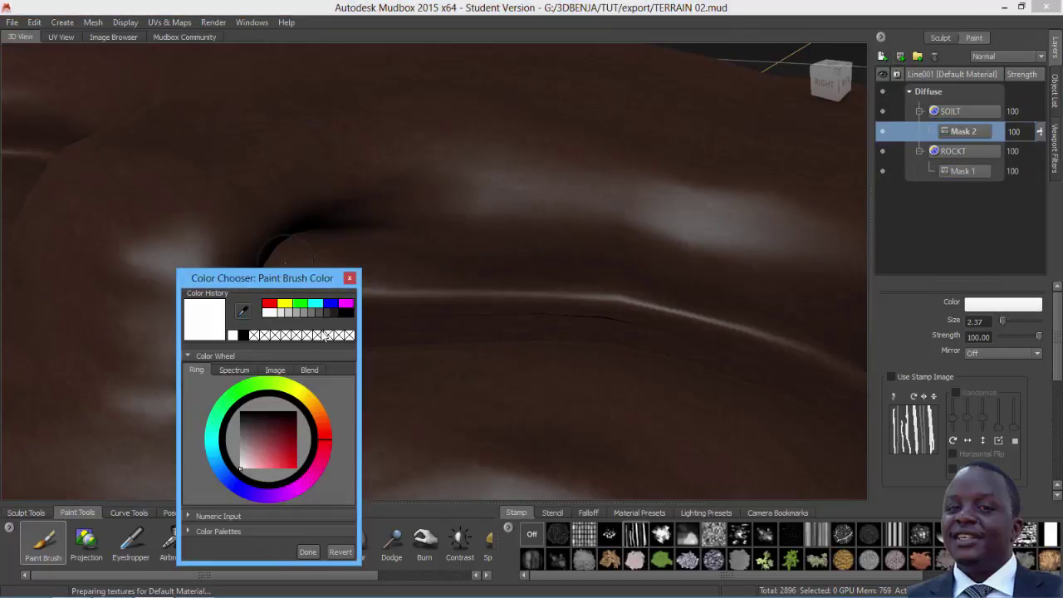
{"action": "left_click", "coordinate": [345, 313]}
{"action": "left_click", "coordinate": [305, 550]}
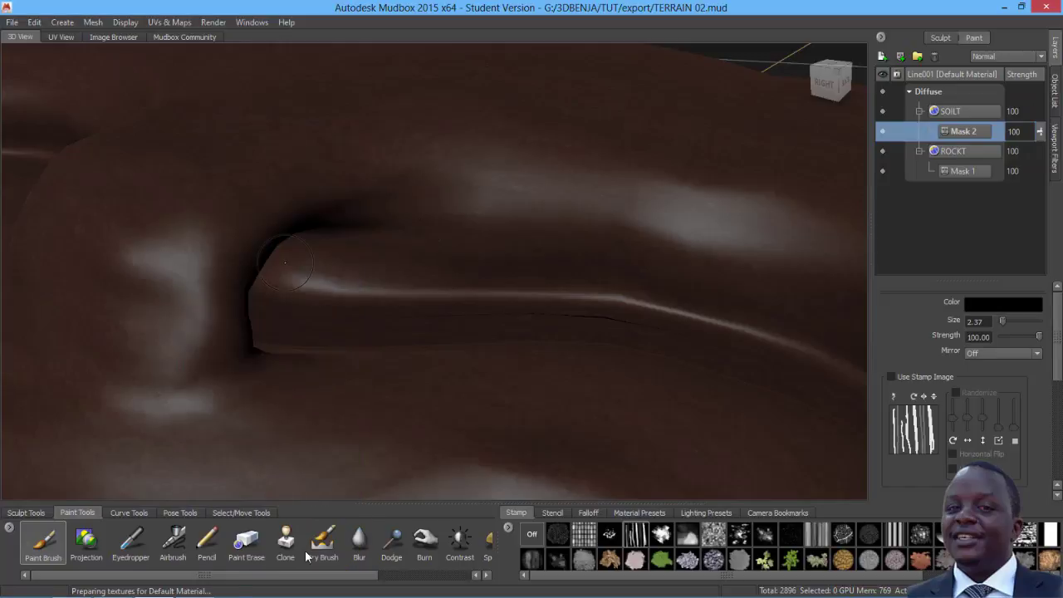
{"action": "left_click_drag", "start_coordinate": [1057, 359], "coordinate": [1024, 467]}
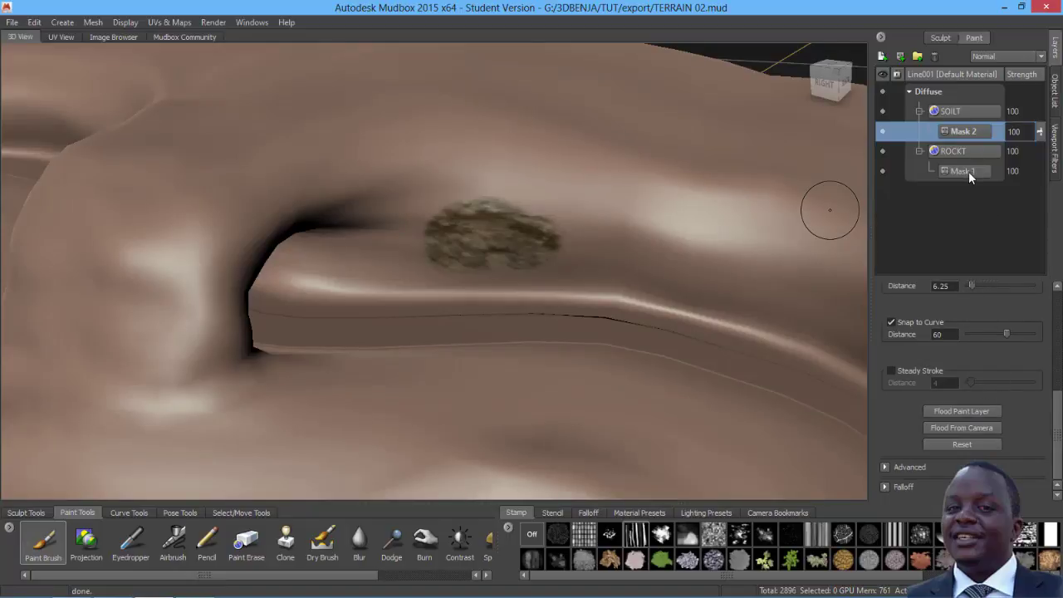
{"action": "left_click", "coordinate": [969, 171]}
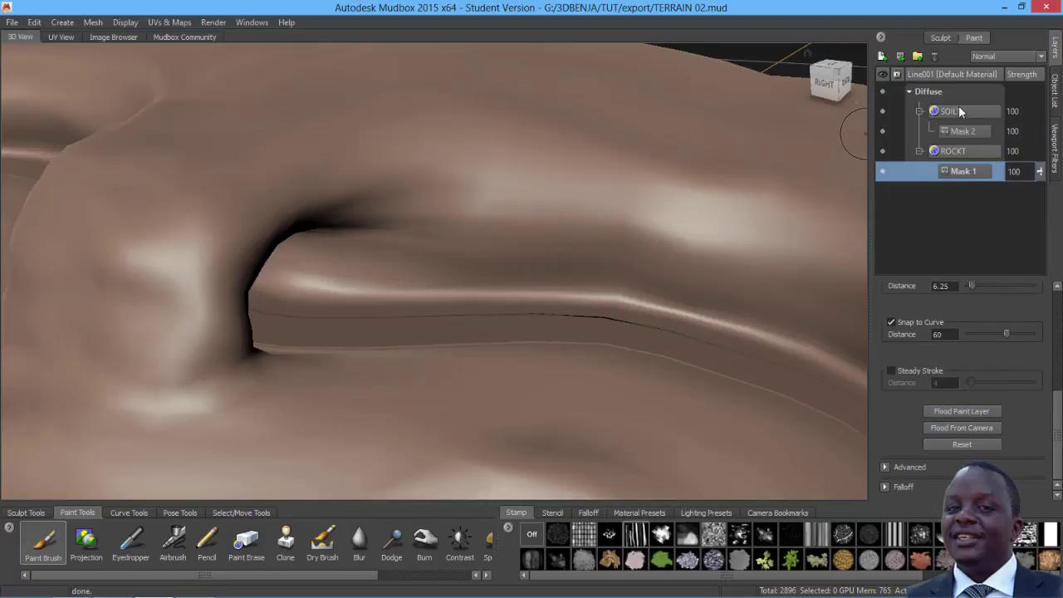
- Import the GRASSLT image as a third diffuse paint layer
{"action": "right_click", "coordinate": [960, 217]}
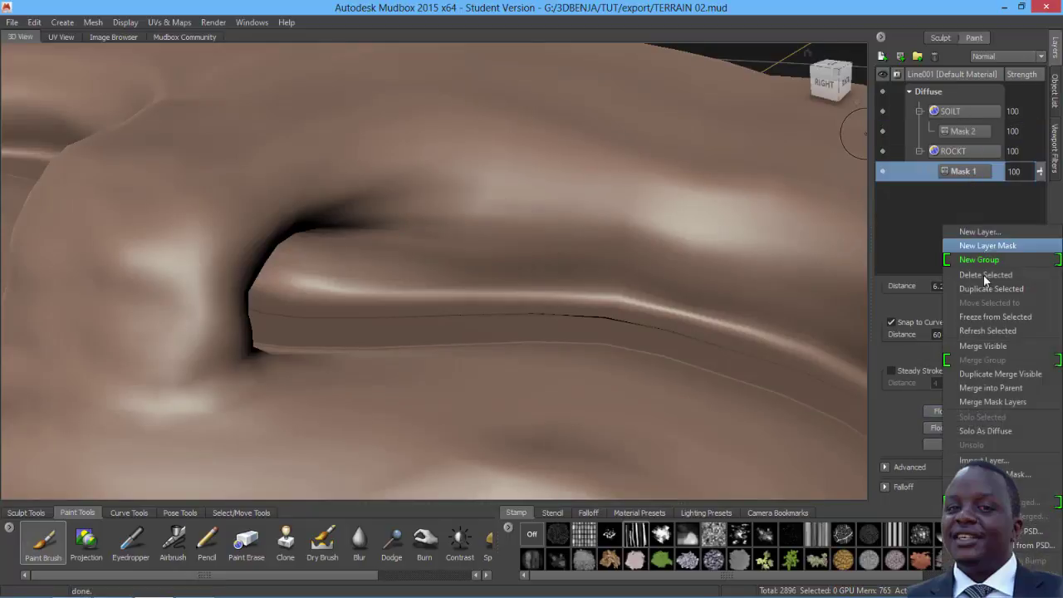
{"action": "left_click", "coordinate": [984, 460]}
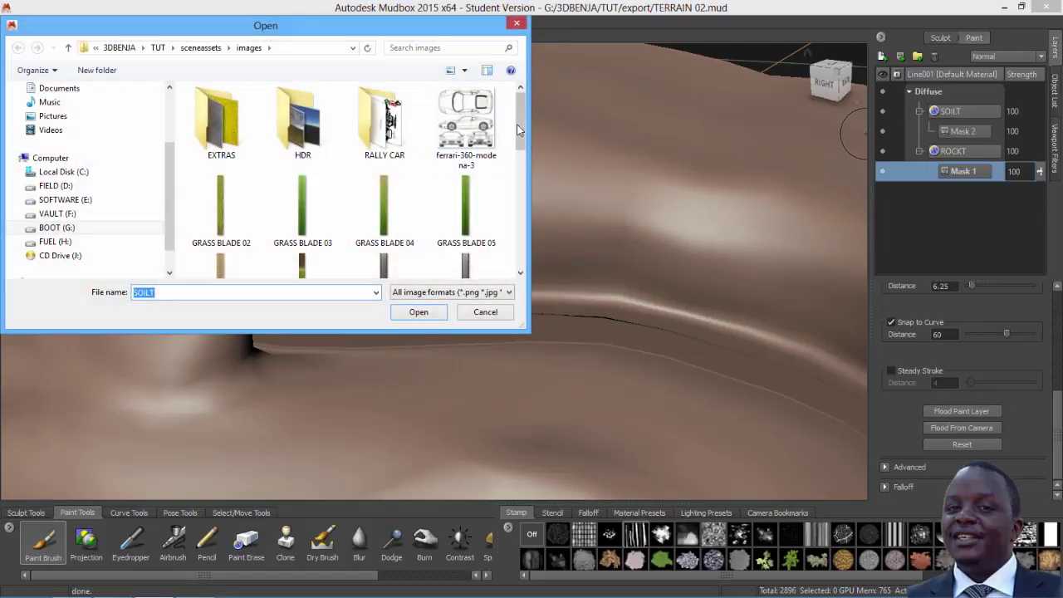
{"action": "scroll", "coordinate": [470, 209], "scroll_direction": "down", "scroll_amount": 5}
{"action": "left_click", "coordinate": [302, 134]}
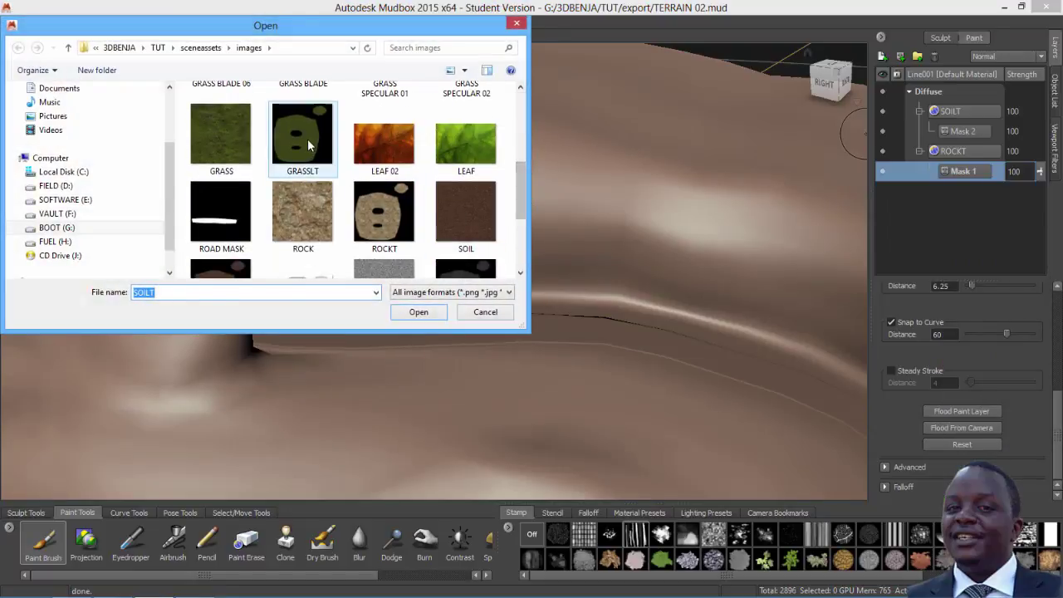
{"action": "left_click", "coordinate": [419, 311]}
{"action": "left_click", "coordinate": [509, 324]}
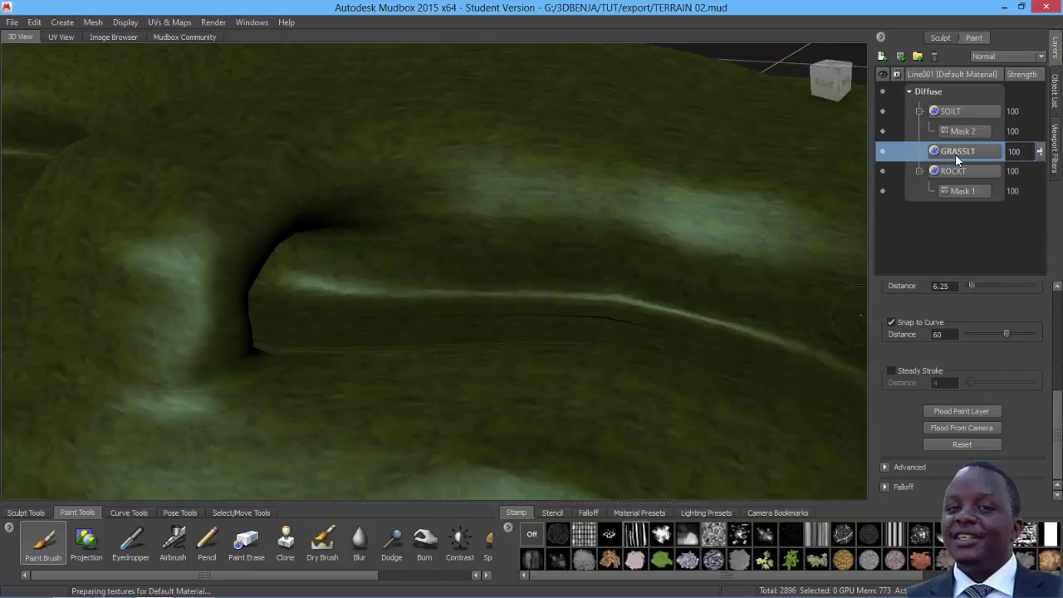
- Move the GRASSLT layer above SOILT and give it a layer mask flooded with black
{"action": "left_click_drag", "start_coordinate": [949, 152], "coordinate": [953, 116]}
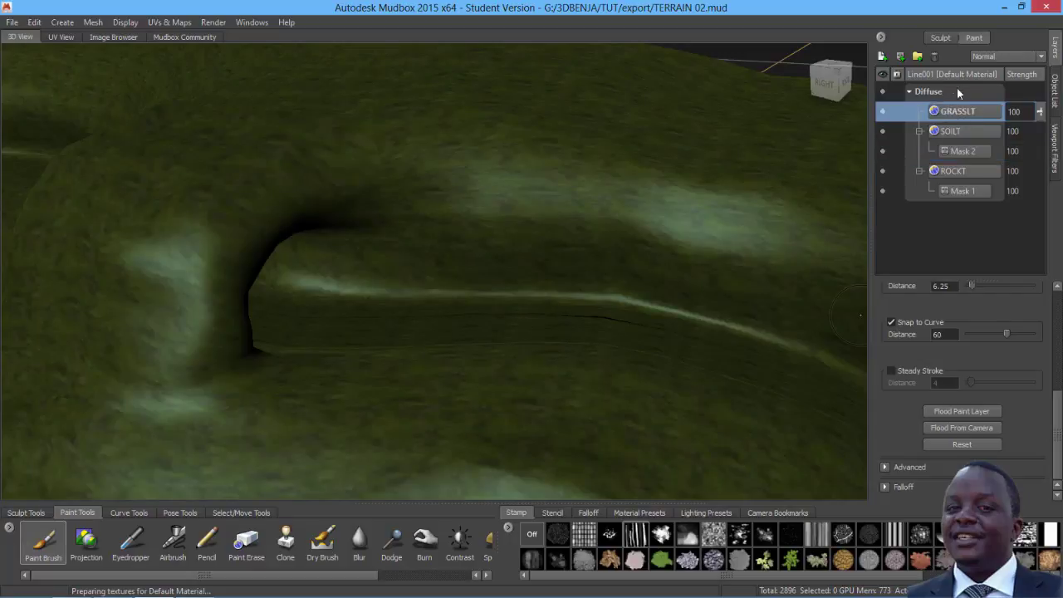
{"action": "left_click", "coordinate": [901, 56]}
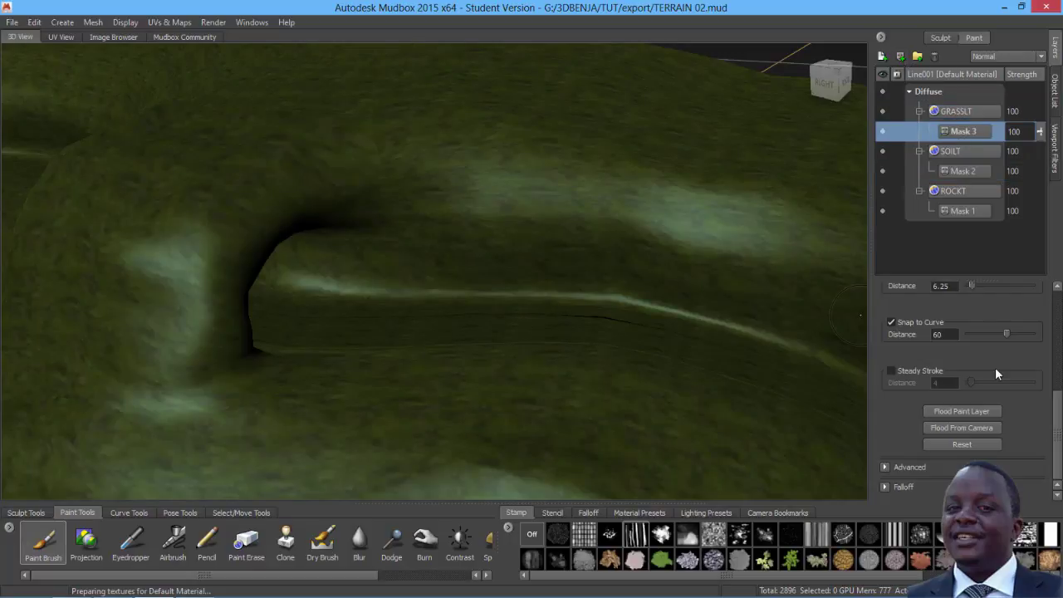
{"action": "left_click", "coordinate": [980, 413]}
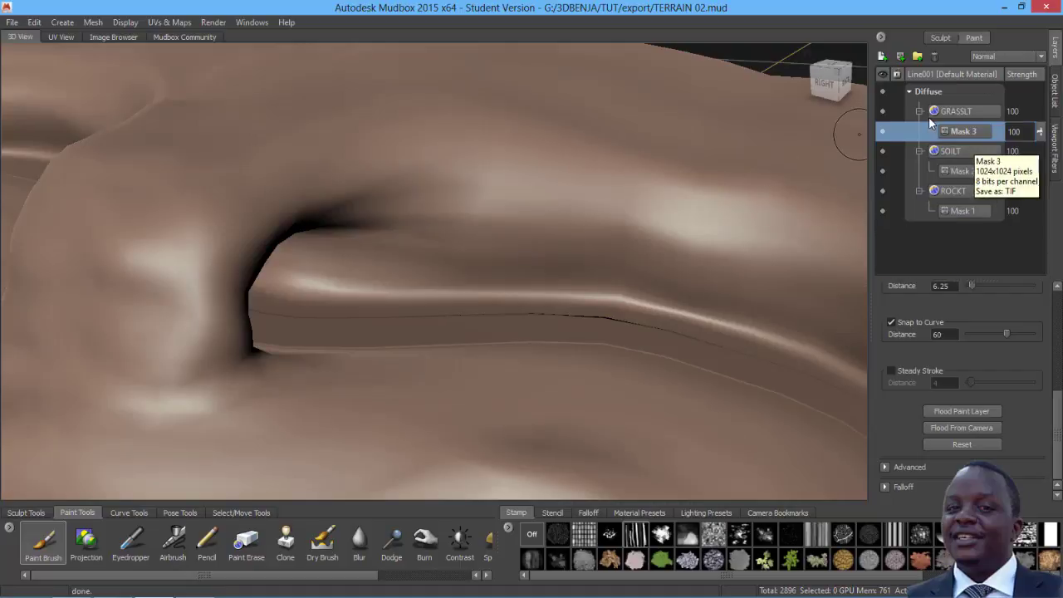
- Import the TARMAC image as a fourth diffuse paint layer above GRASSLT
{"action": "left_click", "coordinate": [961, 111]}
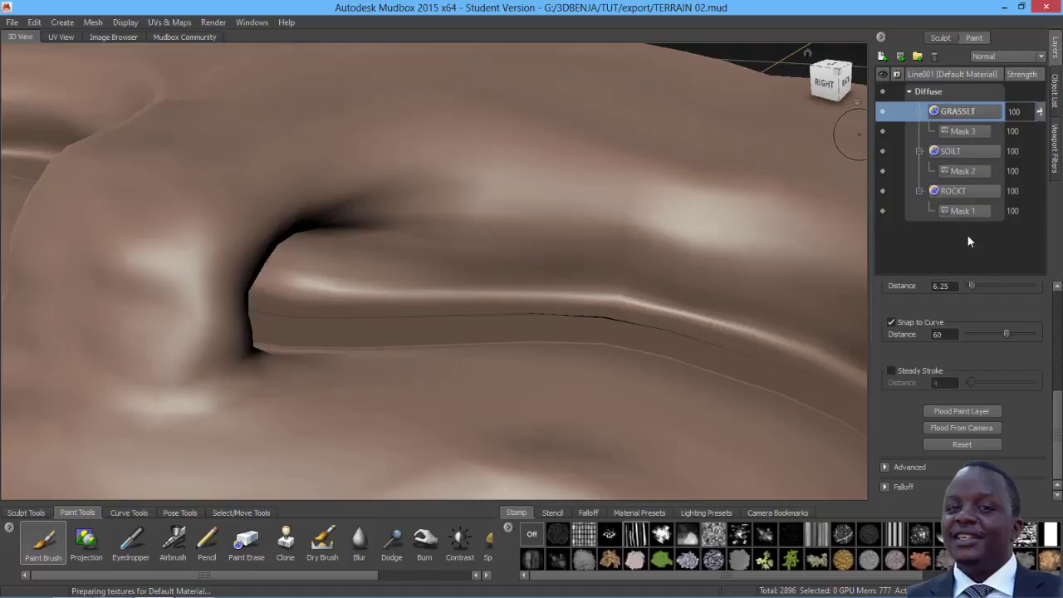
{"action": "right_click", "coordinate": [964, 230]}
{"action": "left_click", "coordinate": [984, 462]}
{"action": "scroll", "coordinate": [463, 200], "scroll_direction": "down", "scroll_amount": 4}
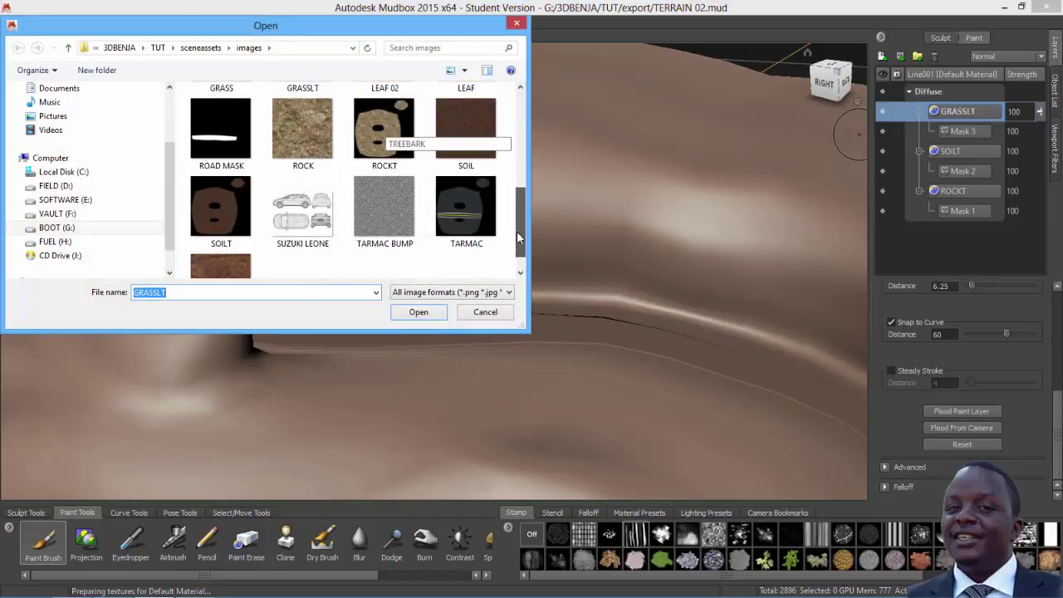
{"action": "left_click", "coordinate": [464, 220]}
{"action": "left_click", "coordinate": [432, 313]}
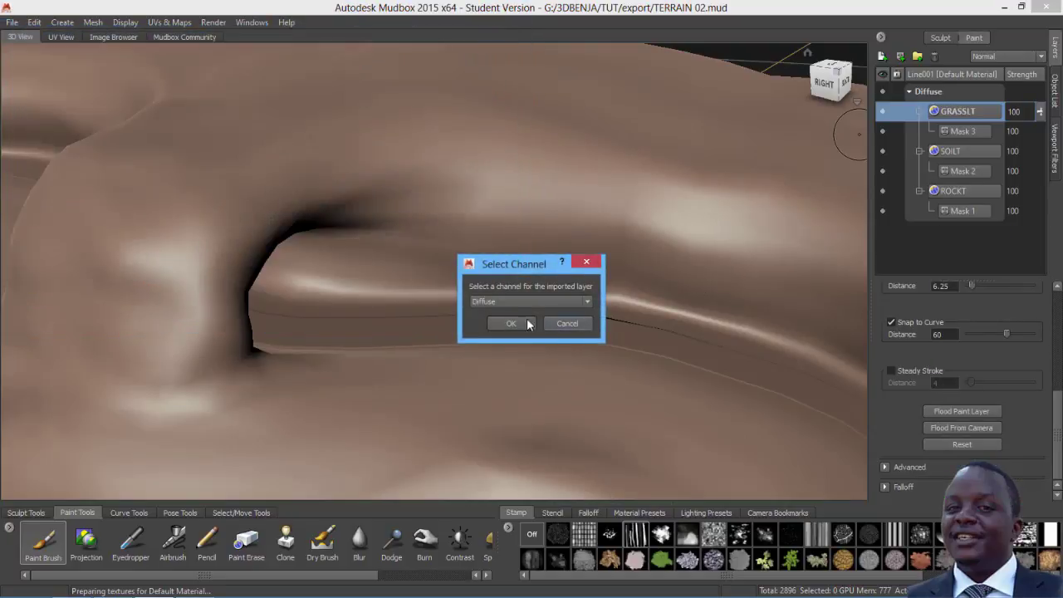
{"action": "left_click", "coordinate": [512, 323]}
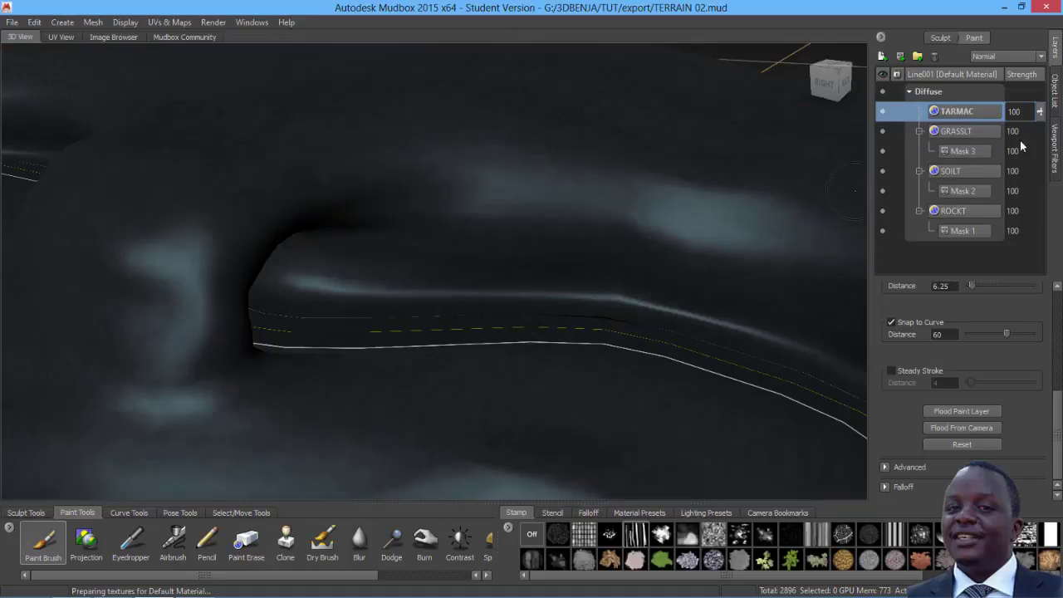
- Add a mask to the TARMAC layer and flood it with black
{"action": "left_click", "coordinate": [967, 411]}
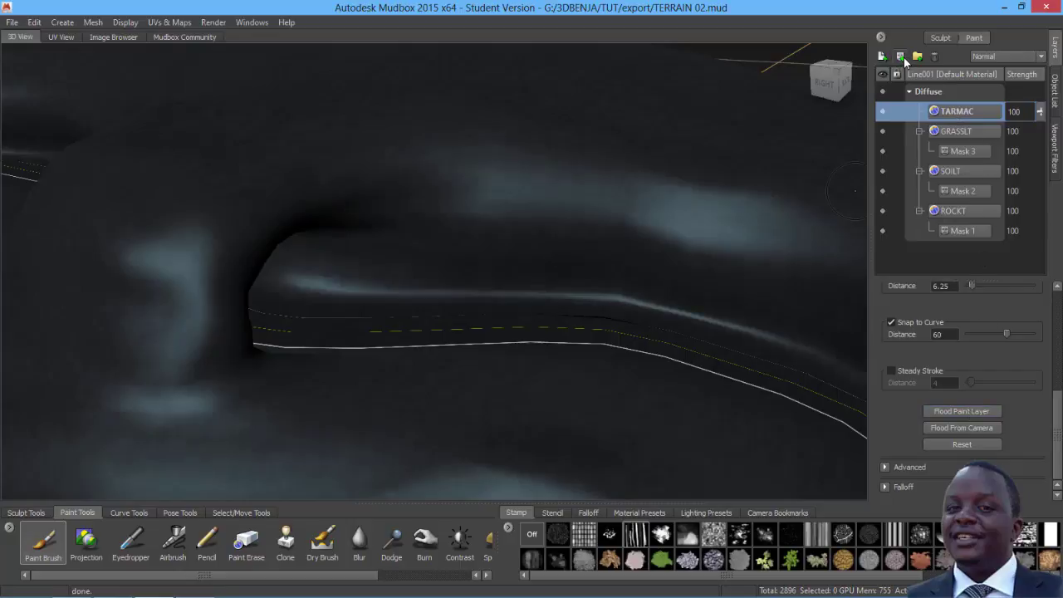
{"action": "left_click", "coordinate": [902, 57]}
{"action": "left_click", "coordinate": [962, 409]}
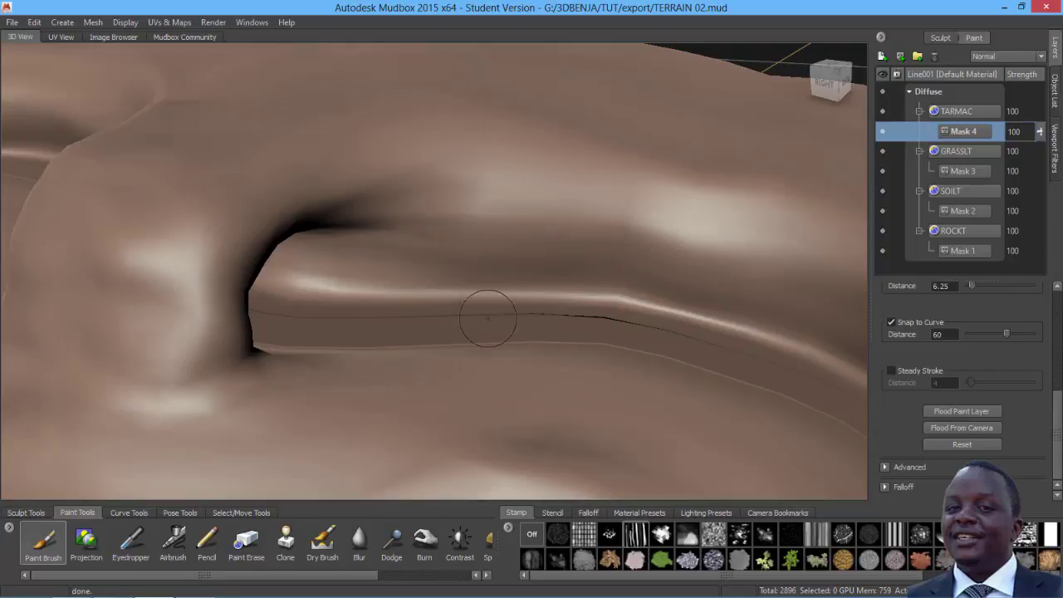
- Select the TARMAC mask and set the paint brush color to white
{"action": "mouse_move", "coordinate": [622, 286]}
{"action": "left_mouse_down", "text": "alt"}
{"action": "mouse_move", "coordinate": [589, 336]}
{"action": "mouse_move", "coordinate": [530, 331]}
{"action": "mouse_move", "coordinate": [493, 348]}
{"action": "left_mouse_up", "text": "alt"}
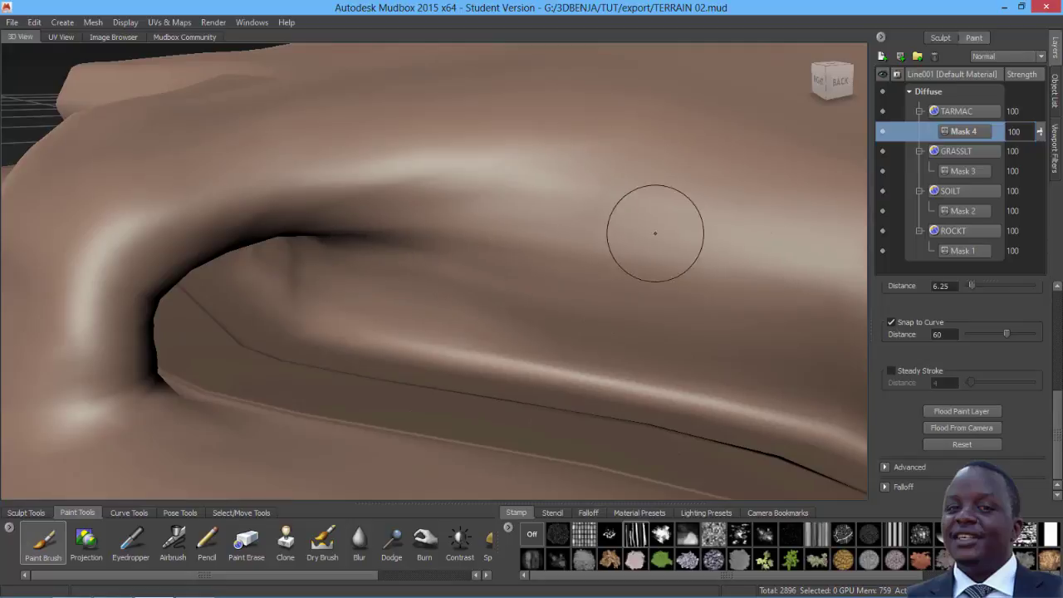
{"action": "left_click_drag", "start_coordinate": [490, 230], "coordinate": [505, 245], "text": "alt"}
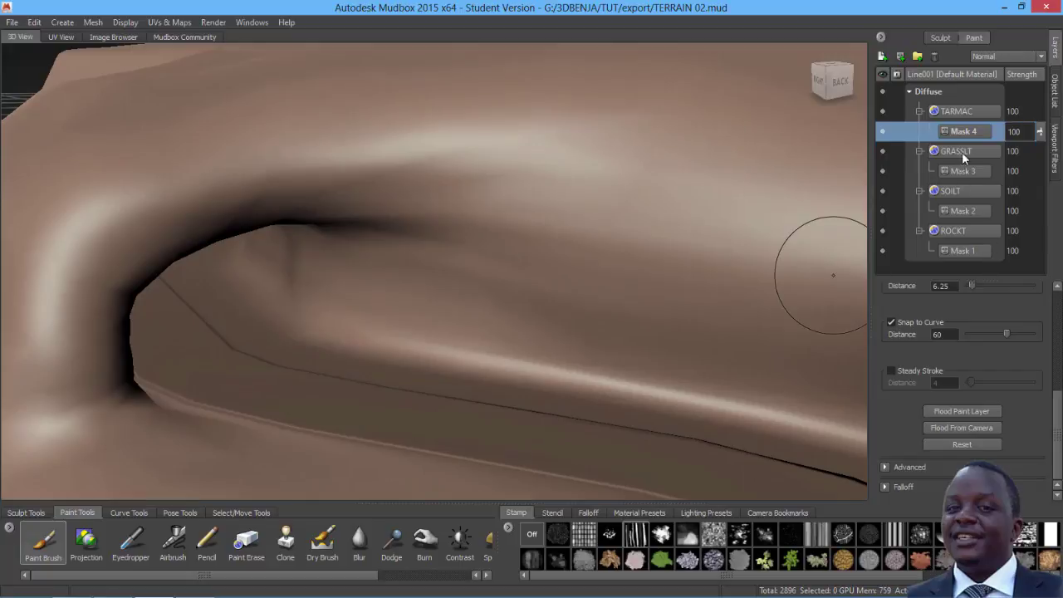
{"action": "left_click", "coordinate": [962, 131]}
{"action": "scroll", "coordinate": [1061, 418], "scroll_direction": "up", "scroll_amount": 3}
{"action": "left_click", "coordinate": [1014, 307]}
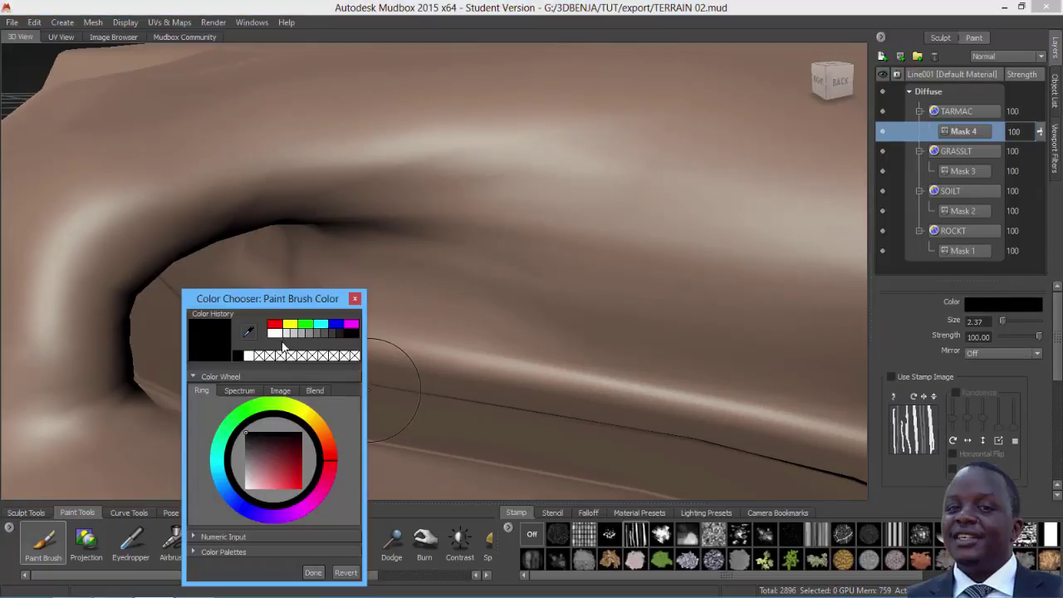
{"action": "left_click", "coordinate": [275, 333]}
{"action": "left_click", "coordinate": [321, 576]}
- Set the brush size to 1.28 and paint a first patch of tarmac on the road near the tunnel entrance
{"action": "mouse_move", "coordinate": [391, 396]}
{"action": "left_mouse_down", "text": "alt"}
{"action": "mouse_move", "coordinate": [396, 359]}
{"action": "mouse_move", "coordinate": [390, 379]}
{"action": "mouse_move", "coordinate": [379, 350]}
{"action": "mouse_move", "coordinate": [373, 359]}
{"action": "mouse_move", "coordinate": [384, 330]}
{"action": "mouse_move", "coordinate": [378, 374]}
{"action": "mouse_move", "coordinate": [354, 378]}
{"action": "mouse_move", "coordinate": [465, 403]}
{"action": "left_mouse_up", "text": "alt"}
{"action": "key", "text": "b"}
{"action": "mouse_move", "coordinate": [389, 396]}
{"action": "left_mouse_down"}
{"action": "mouse_move", "coordinate": [465, 420]}
{"action": "mouse_move", "coordinate": [324, 378]}
{"action": "mouse_move", "coordinate": [350, 364]}
{"action": "mouse_move", "coordinate": [344, 337]}
{"action": "left_mouse_up"}
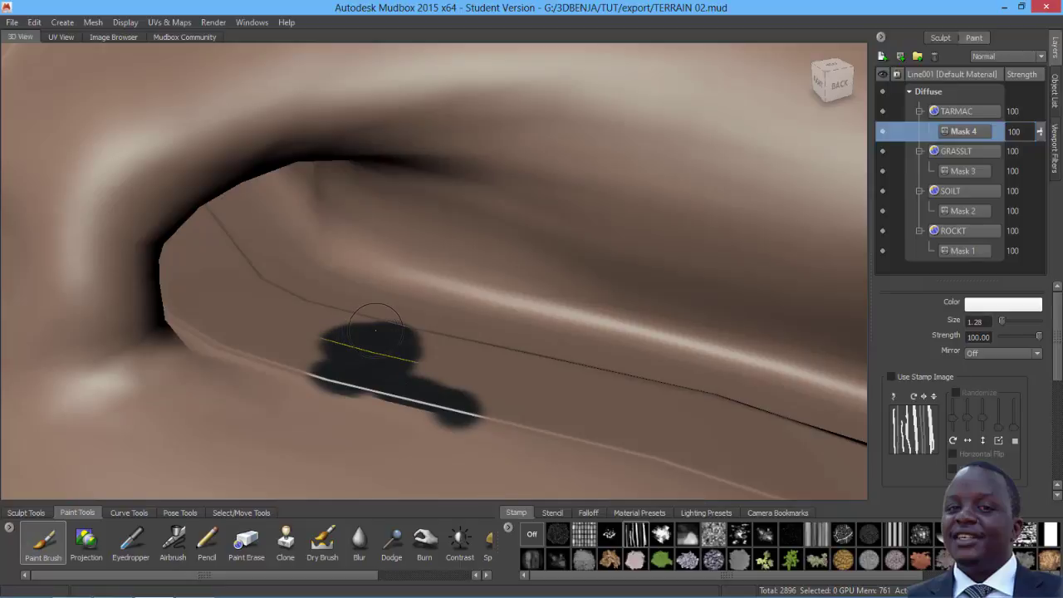
- Enlarge the brush to 1.93, paint tarmac across the full road width outside the tunnel, and trim the overspill beyond the white edge line
{"action": "key", "text": "b"}
{"action": "left_click_drag", "start_coordinate": [375, 331], "coordinate": [392, 330]}
{"action": "middle_click_drag", "start_coordinate": [409, 352], "coordinate": [432, 317], "text": "alt"}
{"action": "mouse_move", "coordinate": [432, 318]}
{"action": "left_mouse_down", "text": "alt"}
{"action": "mouse_move", "coordinate": [441, 378]}
{"action": "mouse_move", "coordinate": [444, 320]}
{"action": "left_mouse_up", "text": "alt"}
{"action": "scroll", "coordinate": [441, 379], "scroll_direction": "up", "scroll_amount": 5}
{"action": "mouse_move", "coordinate": [562, 291]}
{"action": "left_mouse_down"}
{"action": "mouse_move", "coordinate": [498, 265]}
{"action": "mouse_move", "coordinate": [453, 264]}
{"action": "mouse_move", "coordinate": [530, 309]}
{"action": "mouse_move", "coordinate": [515, 390]}
{"action": "mouse_move", "coordinate": [698, 378]}
{"action": "mouse_move", "coordinate": [573, 249]}
{"action": "mouse_move", "coordinate": [487, 249]}
{"action": "mouse_move", "coordinate": [390, 187]}
{"action": "mouse_move", "coordinate": [241, 212]}
{"action": "mouse_move", "coordinate": [320, 286]}
{"action": "left_mouse_up"}
{"action": "mouse_move", "coordinate": [359, 323]}
{"action": "left_mouse_down"}
{"action": "mouse_move", "coordinate": [465, 374]}
{"action": "mouse_move", "coordinate": [690, 382]}
{"action": "mouse_move", "coordinate": [773, 332]}
{"action": "mouse_move", "coordinate": [703, 321]}
{"action": "mouse_move", "coordinate": [773, 415]}
{"action": "mouse_move", "coordinate": [664, 440]}
{"action": "mouse_move", "coordinate": [823, 428]}
{"action": "mouse_move", "coordinate": [800, 296]}
{"action": "mouse_move", "coordinate": [666, 282]}
{"action": "left_mouse_up"}
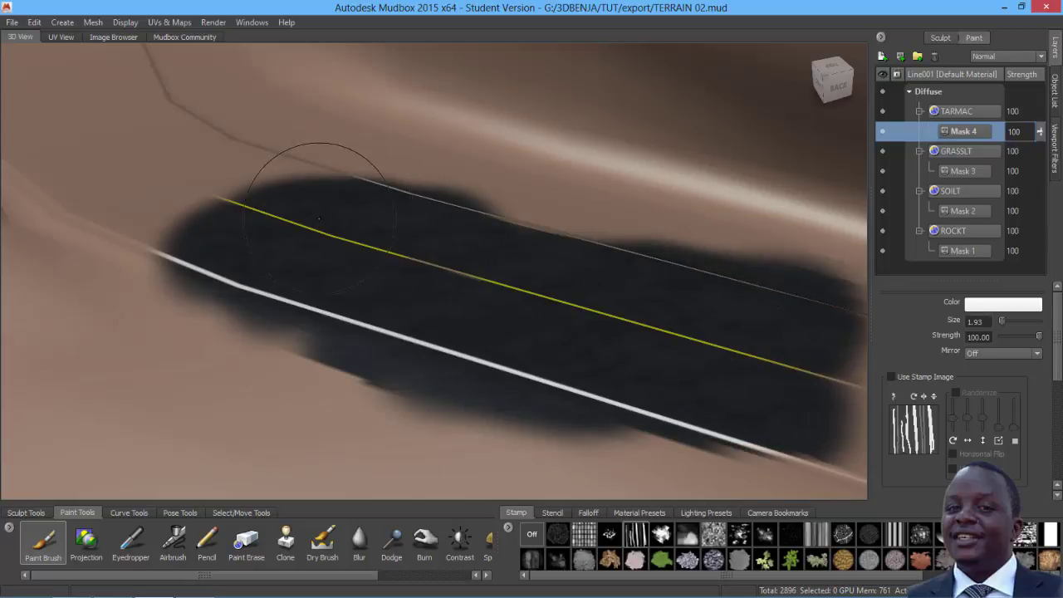
{"action": "left_click_drag", "start_coordinate": [413, 446], "coordinate": [594, 440]}
{"action": "mouse_move", "coordinate": [493, 446]}
{"action": "left_mouse_down"}
{"action": "mouse_move", "coordinate": [324, 399]}
{"action": "mouse_move", "coordinate": [191, 328]}
{"action": "left_mouse_up"}
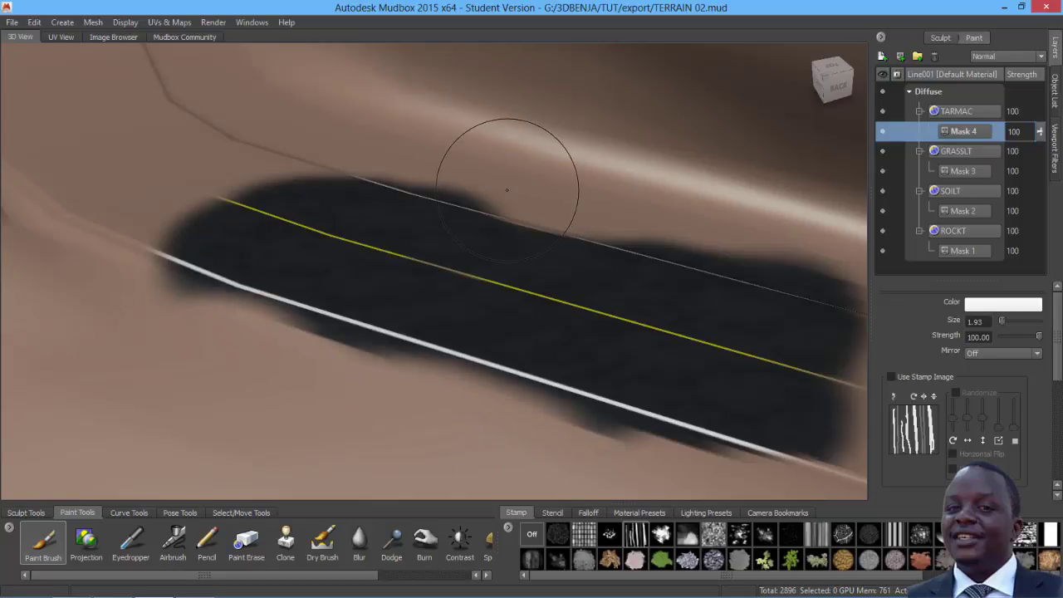
- Extend the tarmac on its mask around the bend into the tunnel and farther along the road outside
{"action": "left_click_drag", "start_coordinate": [541, 201], "coordinate": [540, 243], "text": "alt"}
{"action": "left_click_drag", "start_coordinate": [471, 257], "coordinate": [461, 253], "text": "alt"}
{"action": "mouse_move", "coordinate": [287, 198]}
{"action": "middle_mouse_down", "text": "alt"}
{"action": "mouse_move", "coordinate": [489, 230]}
{"action": "mouse_move", "coordinate": [484, 258]}
{"action": "middle_mouse_up", "text": "alt"}
{"action": "left_click_drag", "start_coordinate": [427, 266], "coordinate": [493, 324]}
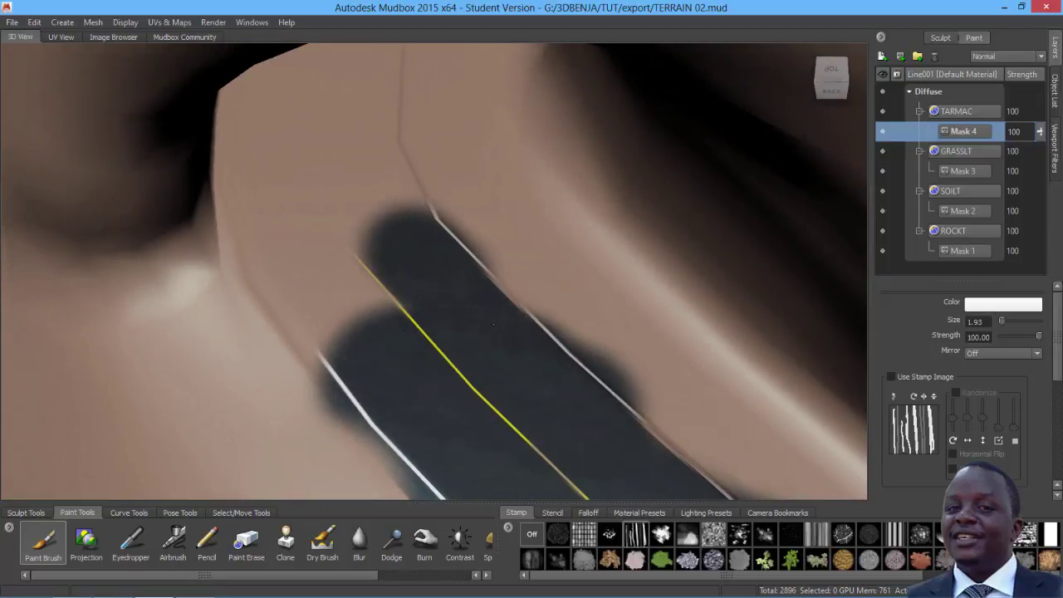
{"action": "mouse_move", "coordinate": [453, 289]}
{"action": "left_mouse_down"}
{"action": "mouse_move", "coordinate": [353, 253]}
{"action": "mouse_move", "coordinate": [311, 328]}
{"action": "mouse_move", "coordinate": [302, 323]}
{"action": "mouse_move", "coordinate": [274, 250]}
{"action": "mouse_move", "coordinate": [266, 132]}
{"action": "mouse_move", "coordinate": [343, 177]}
{"action": "mouse_move", "coordinate": [395, 157]}
{"action": "mouse_move", "coordinate": [370, 83]}
{"action": "mouse_move", "coordinate": [419, 196]}
{"action": "mouse_move", "coordinate": [415, 225]}
{"action": "mouse_move", "coordinate": [395, 123]}
{"action": "mouse_move", "coordinate": [303, 87]}
{"action": "left_mouse_up"}
{"action": "middle_click_drag", "start_coordinate": [293, 83], "coordinate": [325, 179], "text": "alt"}
{"action": "left_click_drag", "start_coordinate": [326, 180], "coordinate": [393, 230], "text": "alt"}
{"action": "mouse_move", "coordinate": [402, 153]}
{"action": "left_mouse_down", "text": "alt"}
{"action": "mouse_move", "coordinate": [399, 138]}
{"action": "mouse_move", "coordinate": [406, 176]}
{"action": "mouse_move", "coordinate": [407, 148]}
{"action": "mouse_move", "coordinate": [349, 159]}
{"action": "mouse_move", "coordinate": [366, 125]}
{"action": "mouse_move", "coordinate": [426, 108]}
{"action": "left_mouse_up", "text": "alt"}
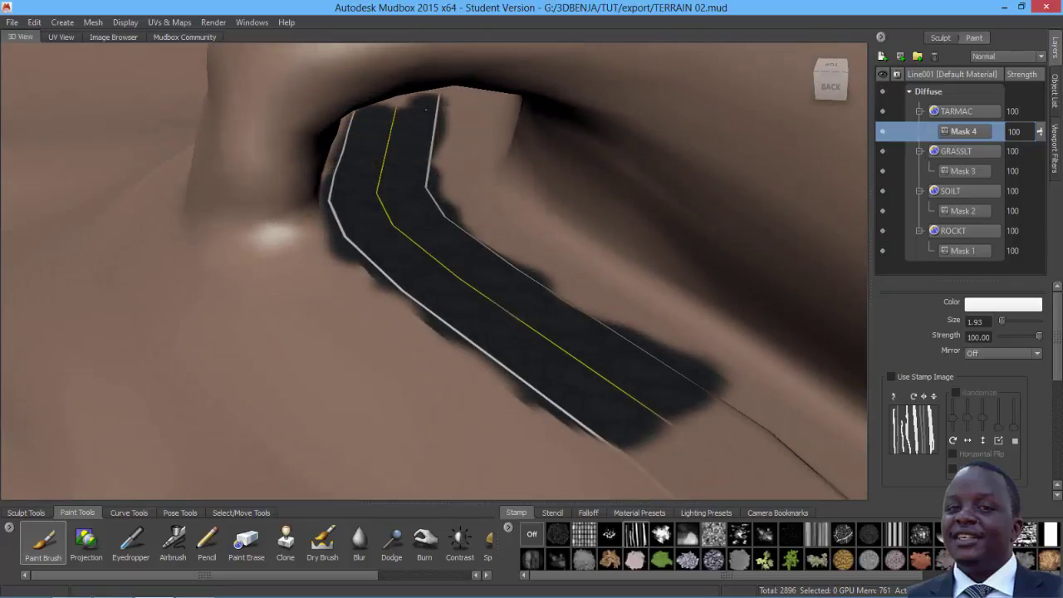
{"action": "mouse_move", "coordinate": [392, 143]}
{"action": "left_mouse_down", "text": "alt"}
{"action": "mouse_move", "coordinate": [609, 326]}
{"action": "mouse_move", "coordinate": [551, 352]}
{"action": "mouse_move", "coordinate": [501, 262]}
{"action": "mouse_move", "coordinate": [603, 291]}
{"action": "mouse_move", "coordinate": [573, 266]}
{"action": "mouse_move", "coordinate": [606, 319]}
{"action": "mouse_move", "coordinate": [576, 345]}
{"action": "mouse_move", "coordinate": [457, 321]}
{"action": "left_mouse_up", "text": "alt"}
{"action": "mouse_move", "coordinate": [499, 346]}
{"action": "middle_mouse_down", "text": "alt"}
{"action": "mouse_move", "coordinate": [586, 324]}
{"action": "mouse_move", "coordinate": [576, 327]}
{"action": "middle_mouse_up", "text": "alt"}
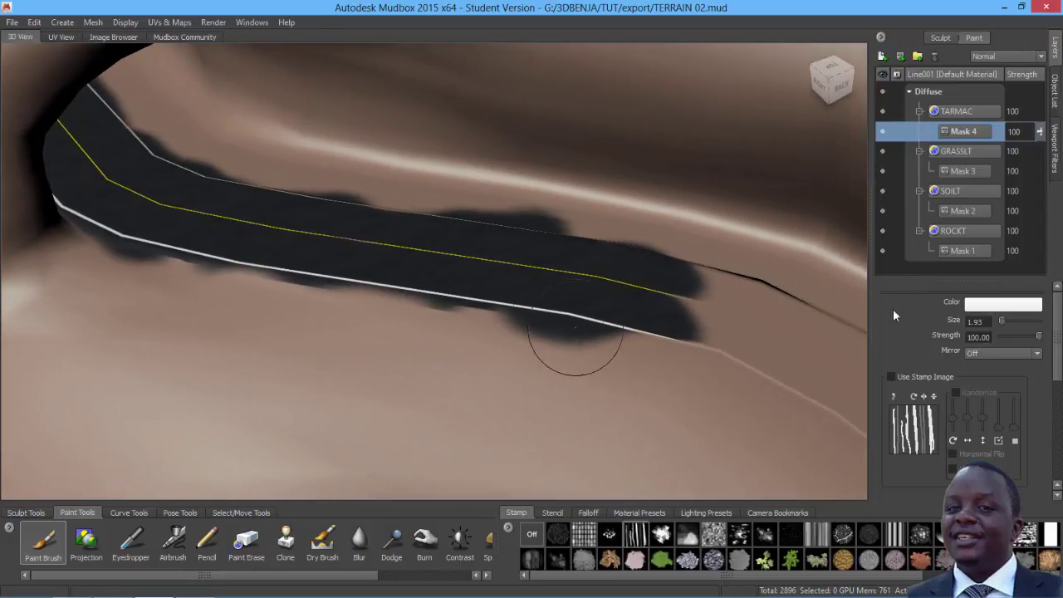
- Paint the first soil patches along both edges of the road on the SOILT layer's mask
{"action": "left_click", "coordinate": [963, 211]}
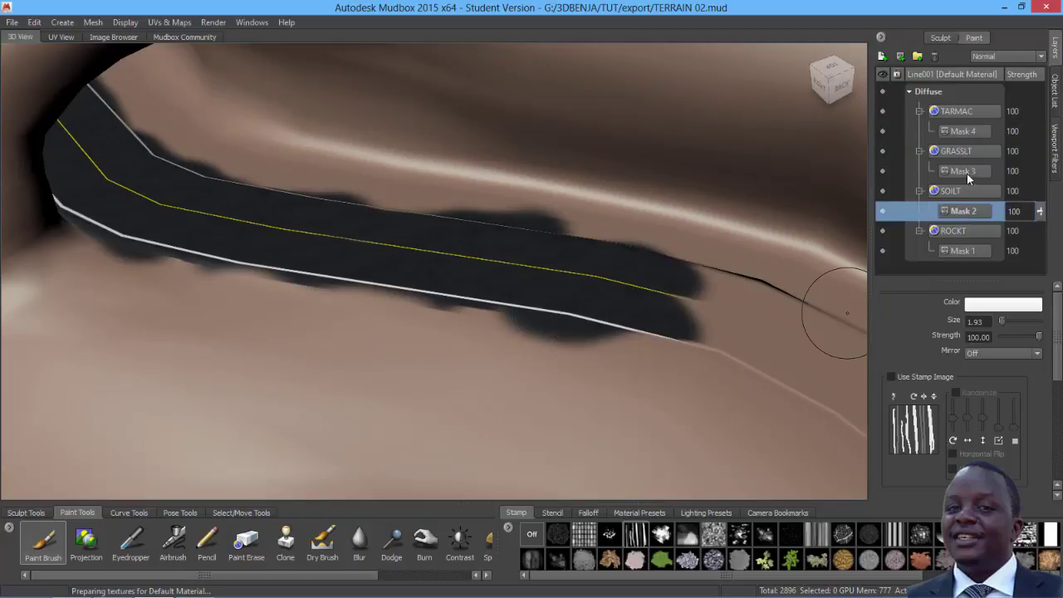
{"action": "mouse_move", "coordinate": [436, 326]}
{"action": "left_mouse_down"}
{"action": "mouse_move", "coordinate": [467, 308]}
{"action": "mouse_move", "coordinate": [581, 326]}
{"action": "left_mouse_up"}
{"action": "mouse_move", "coordinate": [577, 270]}
{"action": "left_mouse_down"}
{"action": "mouse_move", "coordinate": [573, 231]}
{"action": "mouse_move", "coordinate": [465, 206]}
{"action": "mouse_move", "coordinate": [390, 205]}
{"action": "mouse_move", "coordinate": [466, 298]}
{"action": "mouse_move", "coordinate": [355, 263]}
{"action": "left_mouse_up"}
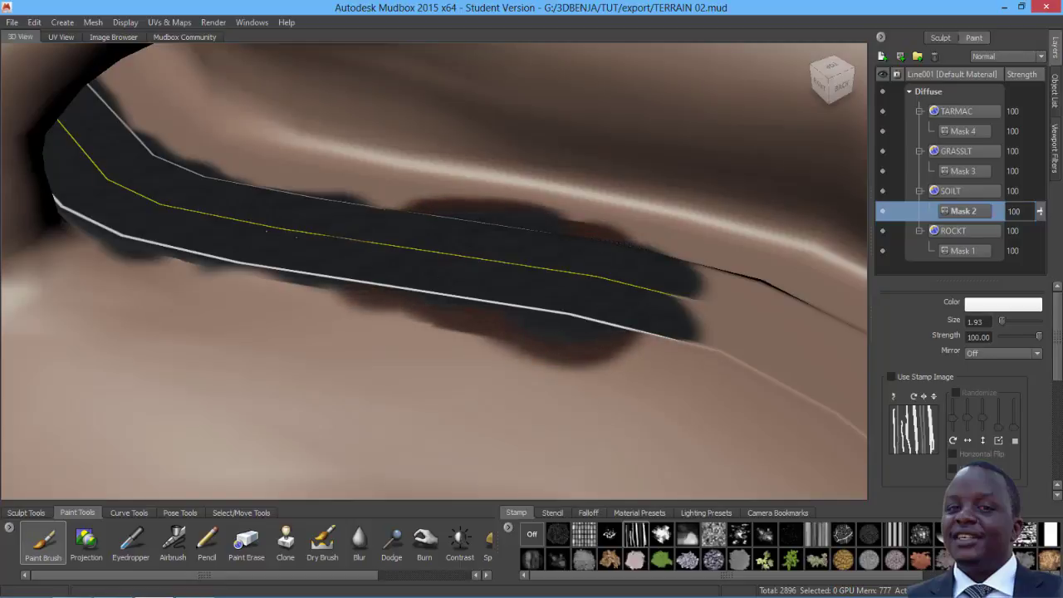
{"action": "left_click", "coordinate": [959, 131]}
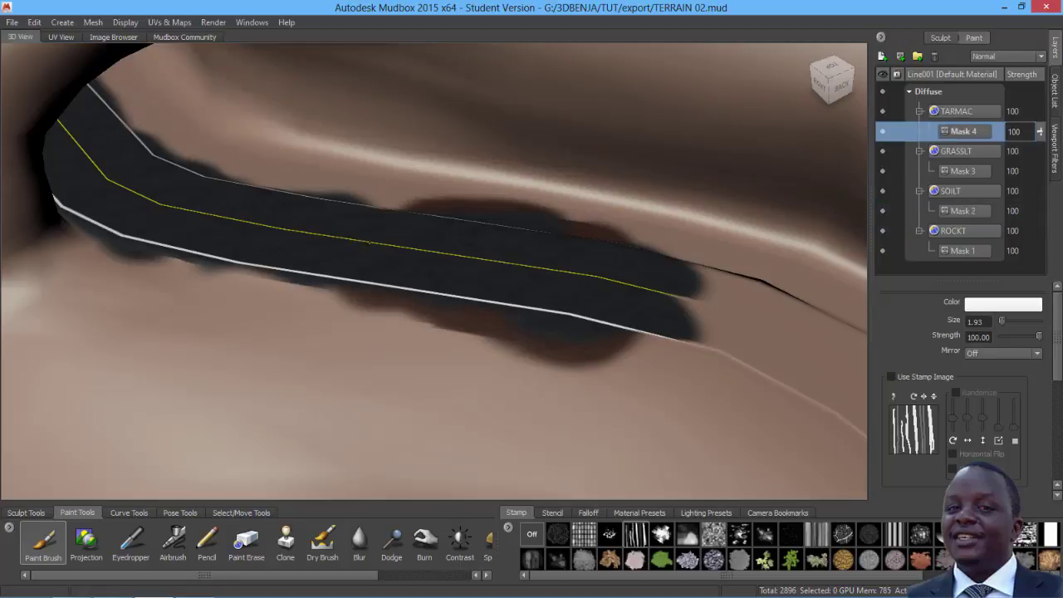
{"action": "left_click", "coordinate": [960, 215]}
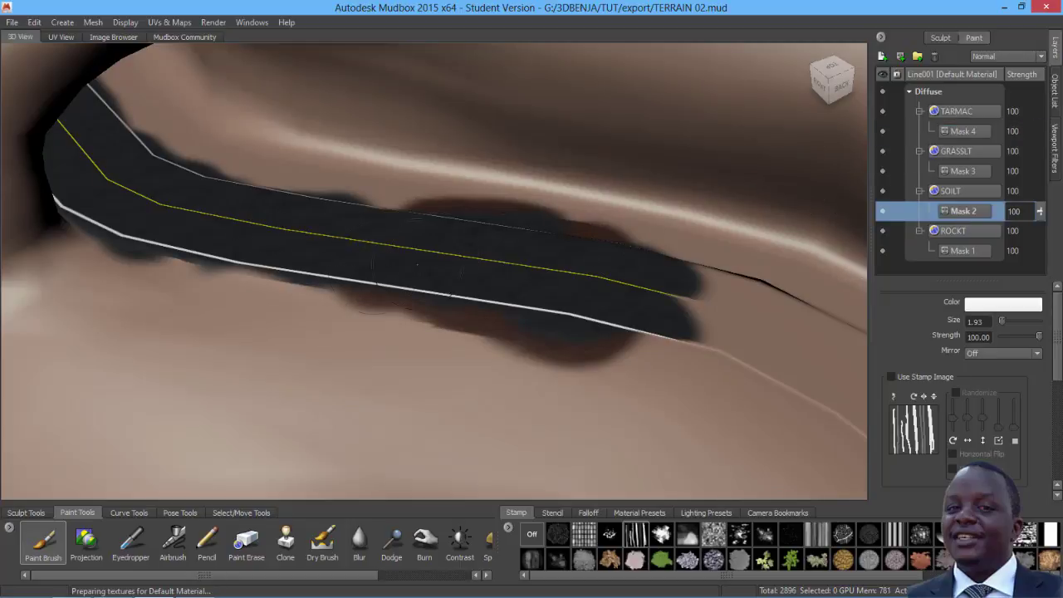
- Extend the soil verges on the SOILT mask along both road edges and into the tunnel
{"action": "mouse_move", "coordinate": [366, 299]}
{"action": "left_mouse_down"}
{"action": "mouse_move", "coordinate": [287, 264]}
{"action": "mouse_move", "coordinate": [277, 275]}
{"action": "mouse_move", "coordinate": [154, 274]}
{"action": "mouse_move", "coordinate": [74, 251]}
{"action": "mouse_move", "coordinate": [191, 295]}
{"action": "left_mouse_up"}
{"action": "mouse_move", "coordinate": [355, 218]}
{"action": "left_mouse_down"}
{"action": "mouse_move", "coordinate": [158, 104]}
{"action": "mouse_move", "coordinate": [274, 154]}
{"action": "mouse_move", "coordinate": [154, 108]}
{"action": "mouse_move", "coordinate": [178, 83]}
{"action": "mouse_move", "coordinate": [322, 169]}
{"action": "mouse_move", "coordinate": [432, 193]}
{"action": "mouse_move", "coordinate": [295, 125]}
{"action": "mouse_move", "coordinate": [507, 198]}
{"action": "mouse_move", "coordinate": [475, 202]}
{"action": "mouse_move", "coordinate": [648, 237]}
{"action": "mouse_move", "coordinate": [718, 283]}
{"action": "mouse_move", "coordinate": [714, 292]}
{"action": "left_mouse_up"}
{"action": "mouse_move", "coordinate": [602, 353]}
{"action": "left_mouse_down"}
{"action": "mouse_move", "coordinate": [617, 371]}
{"action": "mouse_move", "coordinate": [416, 317]}
{"action": "mouse_move", "coordinate": [465, 364]}
{"action": "mouse_move", "coordinate": [487, 331]}
{"action": "left_mouse_up"}
{"action": "right_click_drag", "start_coordinate": [486, 331], "coordinate": [528, 334], "text": "alt"}
{"action": "mouse_move", "coordinate": [601, 334]}
{"action": "left_mouse_down"}
{"action": "mouse_move", "coordinate": [676, 365]}
{"action": "mouse_move", "coordinate": [595, 335]}
{"action": "left_mouse_up"}
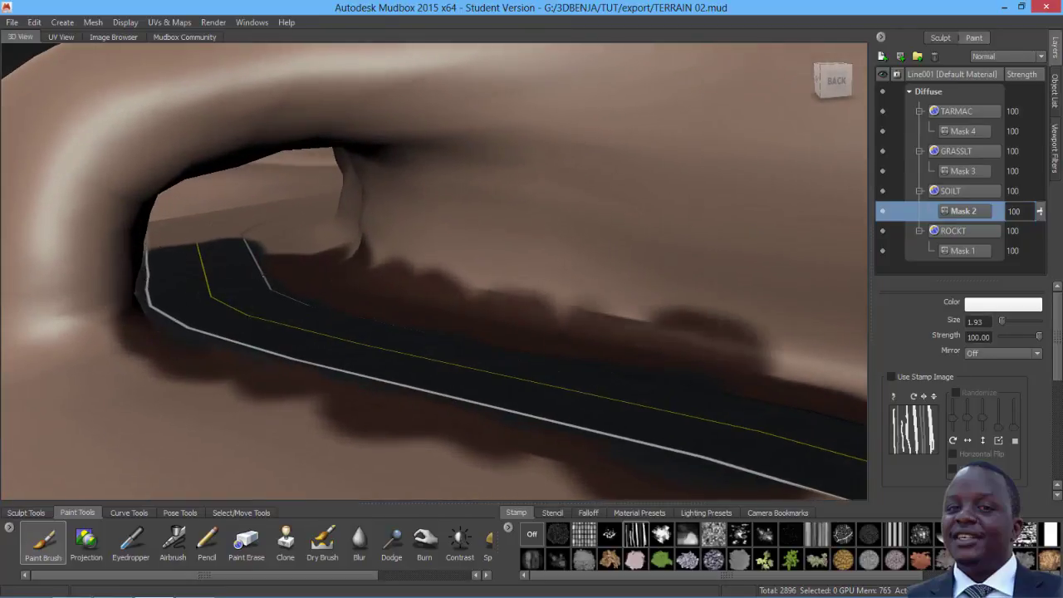
{"action": "left_click_drag", "start_coordinate": [298, 252], "coordinate": [263, 242]}
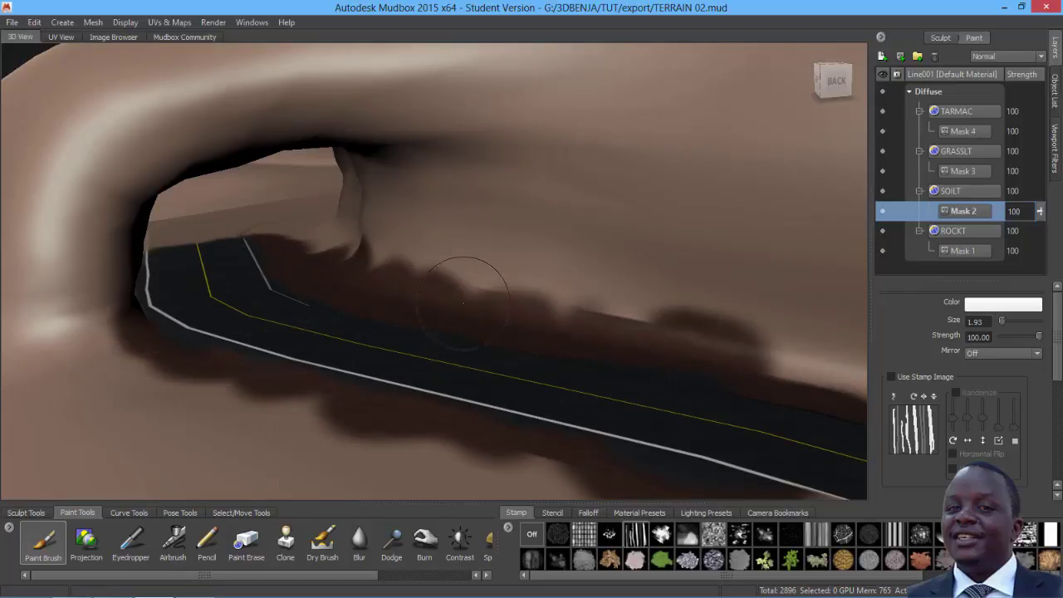
- Paint grass on the GRASSLT mask over the slope on the outer side of the road, up to the tunnel's foot
{"action": "left_click", "coordinate": [964, 171]}
{"action": "mouse_move", "coordinate": [498, 237]}
{"action": "left_mouse_down", "text": "alt"}
{"action": "mouse_move", "coordinate": [510, 238]}
{"action": "mouse_move", "coordinate": [498, 249]}
{"action": "left_mouse_up", "text": "alt"}
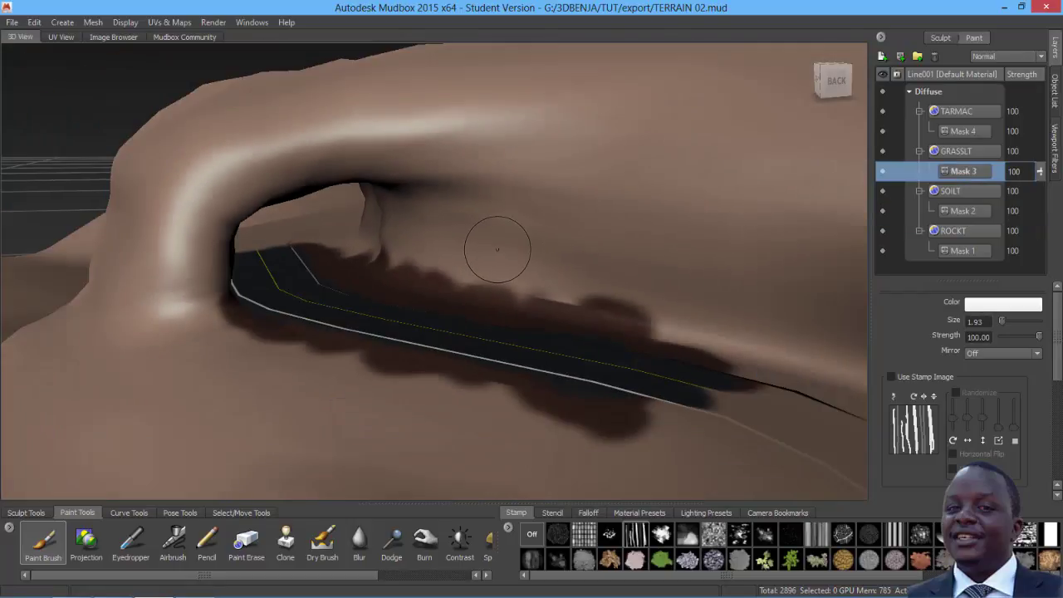
{"action": "mouse_move", "coordinate": [570, 443]}
{"action": "left_mouse_down"}
{"action": "mouse_move", "coordinate": [477, 427]}
{"action": "mouse_move", "coordinate": [488, 401]}
{"action": "left_mouse_up"}
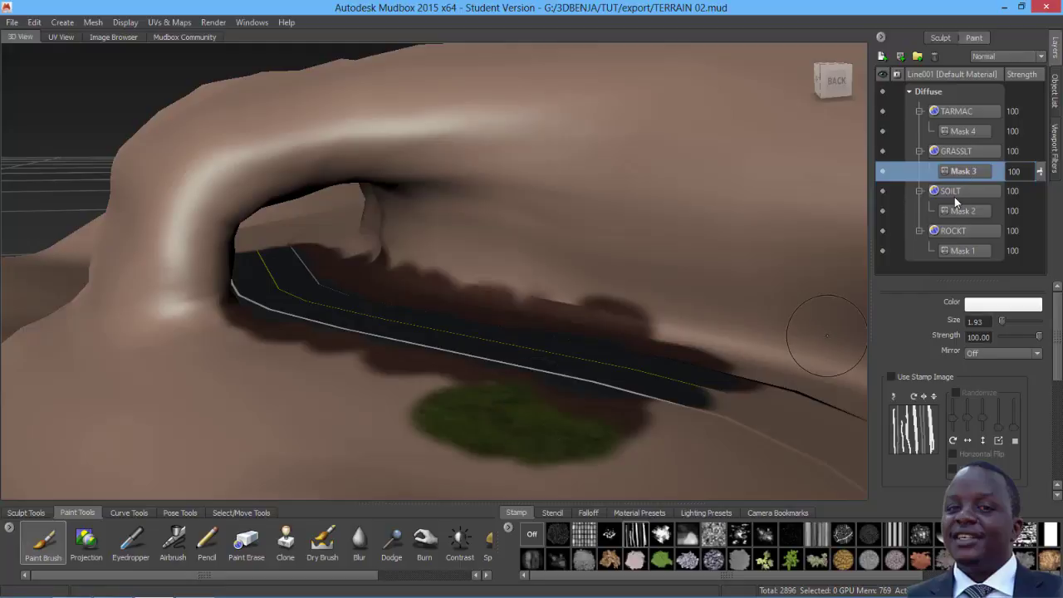
{"action": "mouse_move", "coordinate": [475, 391]}
{"action": "left_mouse_down"}
{"action": "mouse_move", "coordinate": [274, 366]}
{"action": "mouse_move", "coordinate": [289, 353]}
{"action": "mouse_move", "coordinate": [200, 328]}
{"action": "mouse_move", "coordinate": [208, 370]}
{"action": "mouse_move", "coordinate": [332, 424]}
{"action": "mouse_move", "coordinate": [378, 421]}
{"action": "mouse_move", "coordinate": [407, 397]}
{"action": "mouse_move", "coordinate": [581, 465]}
{"action": "mouse_move", "coordinate": [390, 482]}
{"action": "mouse_move", "coordinate": [297, 429]}
{"action": "mouse_move", "coordinate": [218, 418]}
{"action": "mouse_move", "coordinate": [166, 370]}
{"action": "mouse_move", "coordinate": [201, 339]}
{"action": "mouse_move", "coordinate": [104, 337]}
{"action": "mouse_move", "coordinate": [137, 390]}
{"action": "mouse_move", "coordinate": [187, 333]}
{"action": "mouse_move", "coordinate": [178, 304]}
{"action": "mouse_move", "coordinate": [209, 309]}
{"action": "mouse_move", "coordinate": [134, 314]}
{"action": "left_mouse_up"}
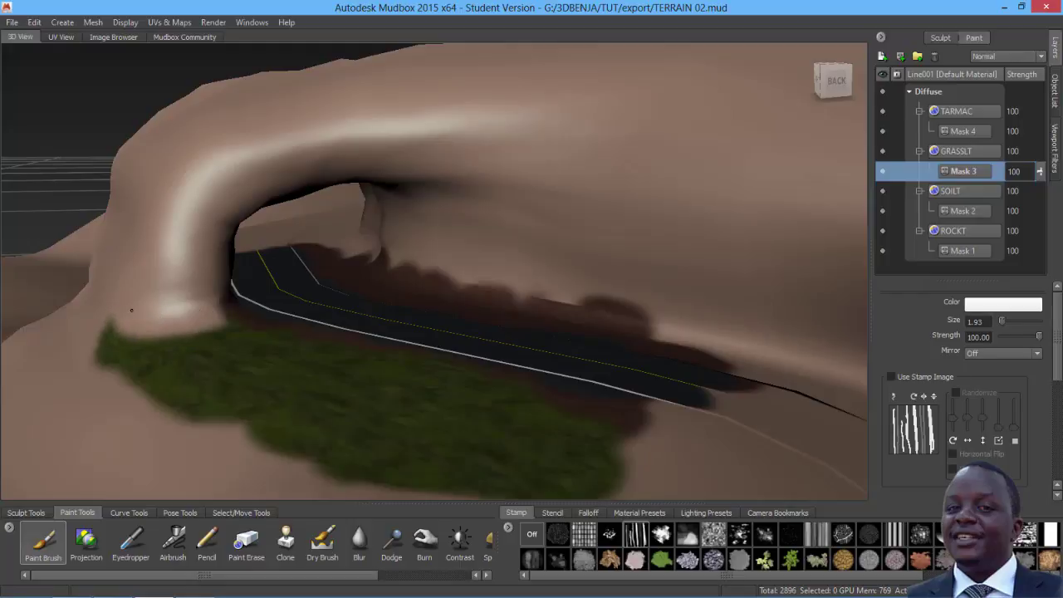
{"action": "left_click_drag", "start_coordinate": [207, 420], "coordinate": [298, 443]}
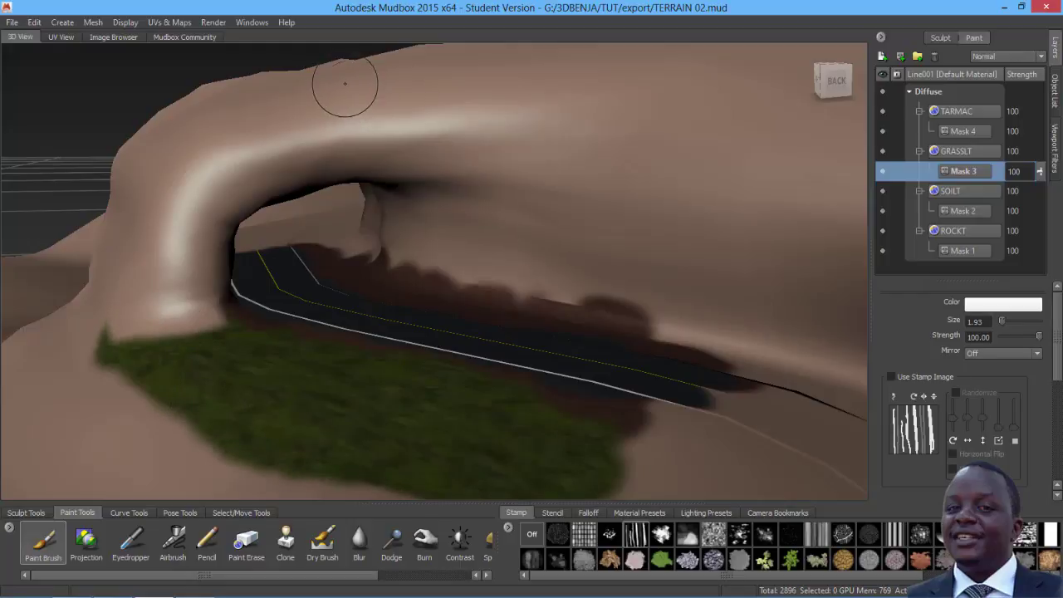
- Paint a grass band on the GRASSLT mask across the top of the hill above the tunnel
{"action": "mouse_move", "coordinate": [361, 101]}
{"action": "left_mouse_down", "text": "alt"}
{"action": "mouse_move", "coordinate": [365, 124]}
{"action": "mouse_move", "coordinate": [393, 134]}
{"action": "mouse_move", "coordinate": [266, 189]}
{"action": "mouse_move", "coordinate": [199, 245]}
{"action": "mouse_move", "coordinate": [170, 194]}
{"action": "mouse_move", "coordinate": [204, 162]}
{"action": "mouse_move", "coordinate": [419, 155]}
{"action": "mouse_move", "coordinate": [606, 101]}
{"action": "mouse_move", "coordinate": [791, 166]}
{"action": "mouse_move", "coordinate": [664, 187]}
{"action": "mouse_move", "coordinate": [531, 151]}
{"action": "mouse_move", "coordinate": [490, 155]}
{"action": "mouse_move", "coordinate": [819, 162]}
{"action": "mouse_move", "coordinate": [639, 83]}
{"action": "mouse_move", "coordinate": [465, 91]}
{"action": "mouse_move", "coordinate": [698, 75]}
{"action": "mouse_move", "coordinate": [432, 98]}
{"action": "mouse_move", "coordinate": [665, 55]}
{"action": "mouse_move", "coordinate": [731, 93]}
{"action": "mouse_move", "coordinate": [669, 65]}
{"action": "mouse_move", "coordinate": [409, 120]}
{"action": "mouse_move", "coordinate": [241, 133]}
{"action": "mouse_move", "coordinate": [216, 167]}
{"action": "mouse_move", "coordinate": [204, 141]}
{"action": "mouse_move", "coordinate": [181, 176]}
{"action": "mouse_move", "coordinate": [229, 108]}
{"action": "mouse_move", "coordinate": [482, 54]}
{"action": "left_mouse_up", "text": "alt"}
{"action": "mouse_move", "coordinate": [569, 75]}
{"action": "middle_mouse_down", "text": "alt"}
{"action": "mouse_move", "coordinate": [564, 128]}
{"action": "mouse_move", "coordinate": [537, 136]}
{"action": "middle_mouse_up", "text": "alt"}
{"action": "mouse_move", "coordinate": [567, 98]}
{"action": "left_mouse_down"}
{"action": "mouse_move", "coordinate": [702, 137]}
{"action": "mouse_move", "coordinate": [544, 112]}
{"action": "mouse_move", "coordinate": [481, 79]}
{"action": "mouse_move", "coordinate": [261, 163]}
{"action": "left_mouse_up"}
{"action": "mouse_move", "coordinate": [212, 245]}
{"action": "left_mouse_down"}
{"action": "mouse_move", "coordinate": [270, 282]}
{"action": "mouse_move", "coordinate": [200, 322]}
{"action": "mouse_move", "coordinate": [249, 295]}
{"action": "left_mouse_up"}
{"action": "middle_click_drag", "start_coordinate": [374, 428], "coordinate": [368, 333], "text": "alt"}
{"action": "left_click_drag", "start_coordinate": [368, 333], "coordinate": [400, 241], "text": "alt"}
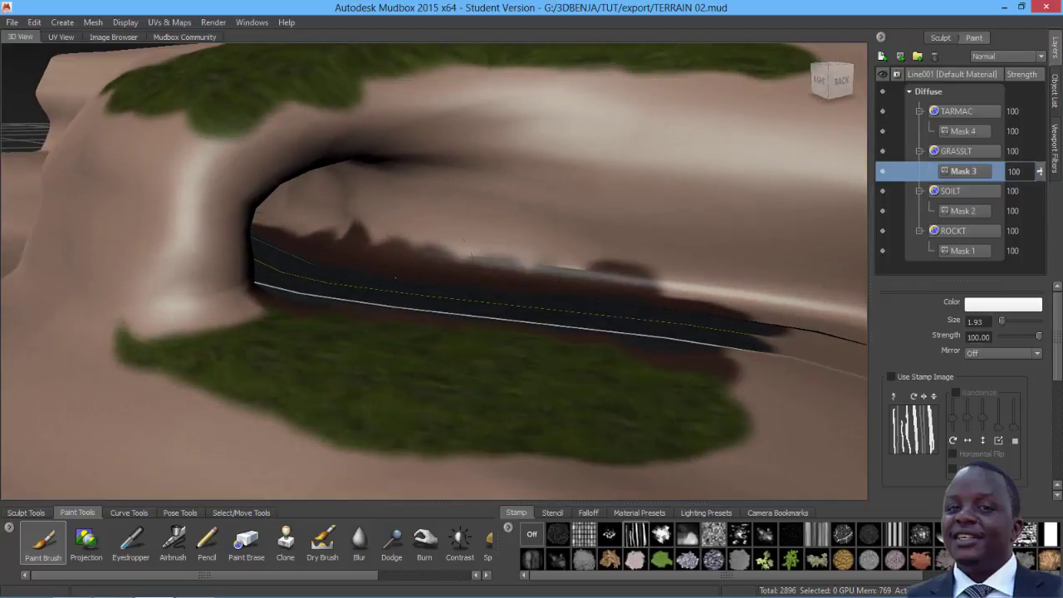
- Paint rock on the ROCKT mask over the cliff wall beside the road and around the tunnel arch
{"action": "middle_click_drag", "start_coordinate": [453, 223], "coordinate": [435, 290], "text": "alt"}
{"action": "left_click", "coordinate": [961, 251]}
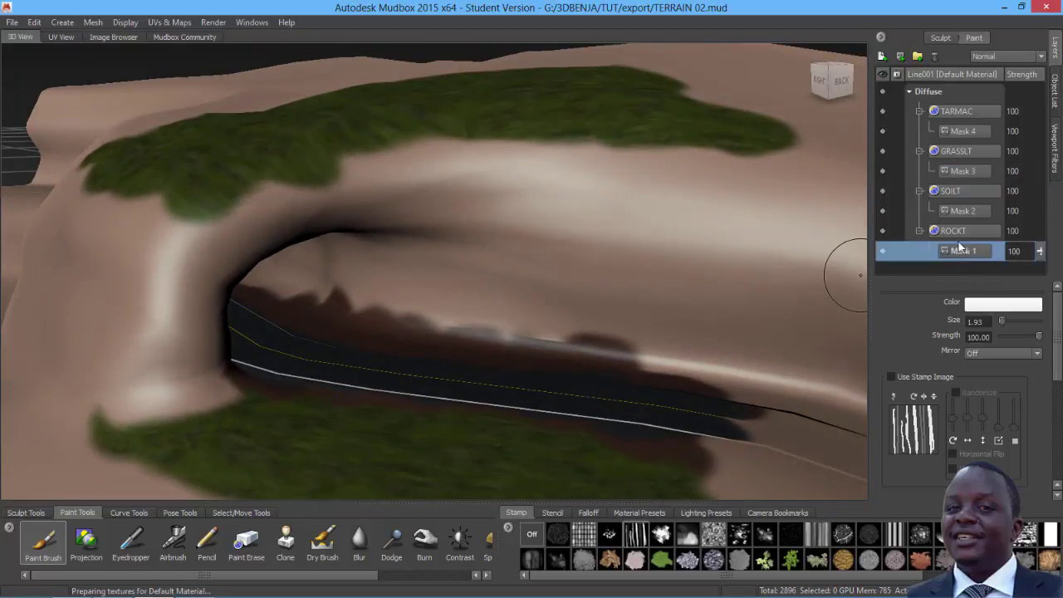
{"action": "mouse_move", "coordinate": [570, 171]}
{"action": "left_mouse_down"}
{"action": "mouse_move", "coordinate": [587, 150]}
{"action": "mouse_move", "coordinate": [544, 148]}
{"action": "mouse_move", "coordinate": [706, 166]}
{"action": "mouse_move", "coordinate": [557, 203]}
{"action": "mouse_move", "coordinate": [598, 220]}
{"action": "mouse_move", "coordinate": [664, 336]}
{"action": "mouse_move", "coordinate": [735, 282]}
{"action": "mouse_move", "coordinate": [738, 173]}
{"action": "left_mouse_up"}
{"action": "mouse_move", "coordinate": [650, 218]}
{"action": "left_mouse_down"}
{"action": "mouse_move", "coordinate": [440, 222]}
{"action": "mouse_move", "coordinate": [513, 245]}
{"action": "mouse_move", "coordinate": [531, 264]}
{"action": "mouse_move", "coordinate": [592, 275]}
{"action": "left_mouse_up"}
{"action": "mouse_move", "coordinate": [589, 321]}
{"action": "left_mouse_down"}
{"action": "mouse_move", "coordinate": [390, 274]}
{"action": "mouse_move", "coordinate": [291, 266]}
{"action": "mouse_move", "coordinate": [417, 195]}
{"action": "mouse_move", "coordinate": [457, 149]}
{"action": "mouse_move", "coordinate": [232, 228]}
{"action": "mouse_move", "coordinate": [158, 332]}
{"action": "mouse_move", "coordinate": [170, 402]}
{"action": "mouse_move", "coordinate": [228, 370]}
{"action": "left_mouse_up"}
{"action": "mouse_move", "coordinate": [194, 404]}
{"action": "left_mouse_down"}
{"action": "mouse_move", "coordinate": [120, 378]}
{"action": "mouse_move", "coordinate": [124, 307]}
{"action": "mouse_move", "coordinate": [99, 274]}
{"action": "mouse_move", "coordinate": [120, 297]}
{"action": "mouse_move", "coordinate": [238, 214]}
{"action": "left_mouse_up"}
- Cover the rest of the cliff face beyond the tunnel with rock using brush size 3.50
{"action": "left_click_drag", "start_coordinate": [540, 200], "coordinate": [611, 277], "text": "alt"}
{"action": "mouse_move", "coordinate": [612, 277]}
{"action": "middle_mouse_down", "text": "alt"}
{"action": "mouse_move", "coordinate": [601, 233]}
{"action": "mouse_move", "coordinate": [591, 253]}
{"action": "middle_mouse_up", "text": "alt"}
{"action": "mouse_move", "coordinate": [735, 252]}
{"action": "left_mouse_down"}
{"action": "mouse_move", "coordinate": [719, 207]}
{"action": "mouse_move", "coordinate": [822, 181]}
{"action": "mouse_move", "coordinate": [798, 348]}
{"action": "mouse_move", "coordinate": [755, 352]}
{"action": "left_mouse_up"}
{"action": "mouse_move", "coordinate": [747, 124]}
{"action": "left_mouse_down"}
{"action": "mouse_move", "coordinate": [860, 133]}
{"action": "mouse_move", "coordinate": [855, 232]}
{"action": "mouse_move", "coordinate": [805, 372]}
{"action": "left_mouse_up"}
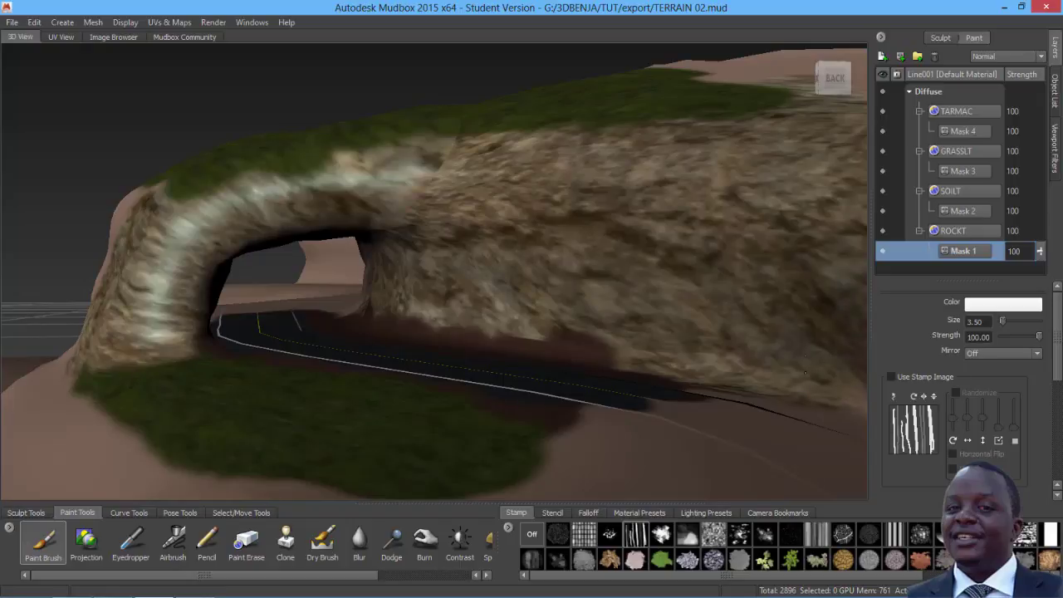
- Extend the grass on the GRASSLT mask along the hilltop edges and farther across the slope below the road
{"action": "left_click", "coordinate": [960, 173]}
{"action": "mouse_move", "coordinate": [785, 72]}
{"action": "left_mouse_down"}
{"action": "mouse_move", "coordinate": [665, 63]}
{"action": "mouse_move", "coordinate": [798, 79]}
{"action": "mouse_move", "coordinate": [860, 58]}
{"action": "left_mouse_up"}
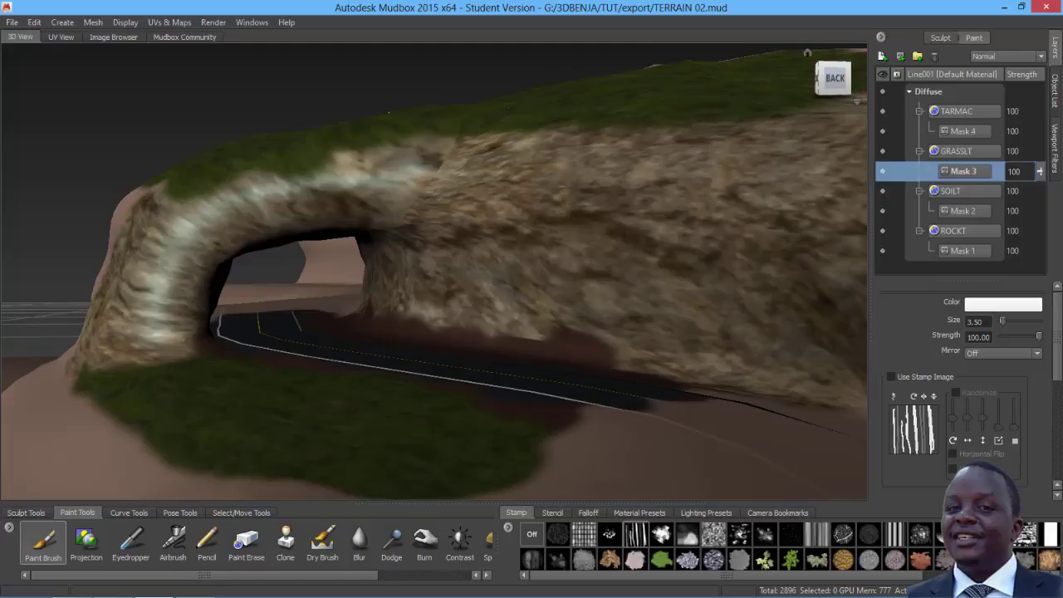
{"action": "left_click_drag", "start_coordinate": [204, 162], "coordinate": [109, 203]}
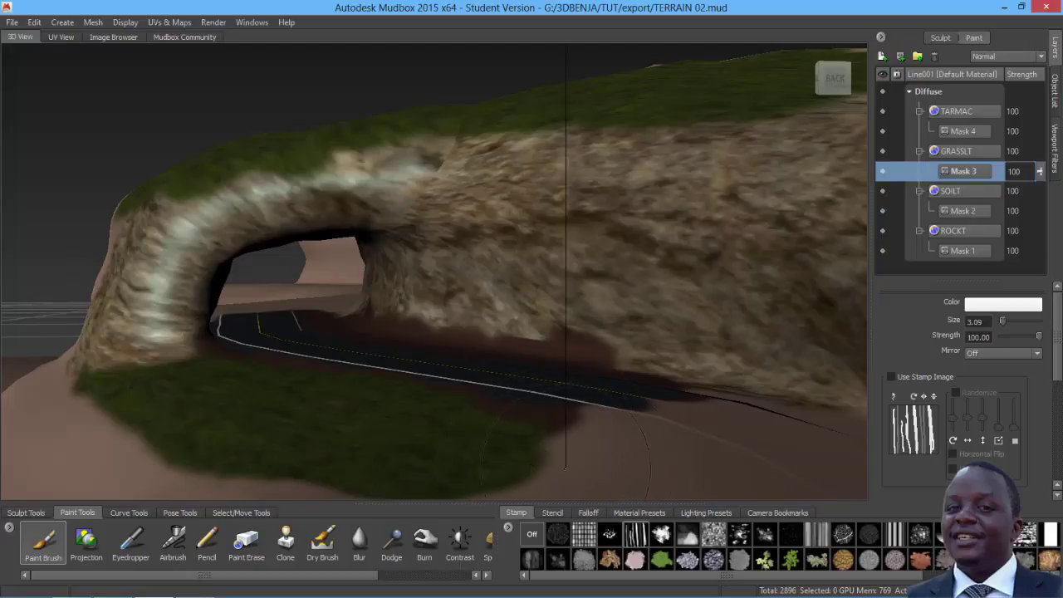
{"action": "mouse_move", "coordinate": [546, 478]}
{"action": "left_mouse_down"}
{"action": "mouse_move", "coordinate": [564, 457]}
{"action": "mouse_move", "coordinate": [656, 486]}
{"action": "mouse_move", "coordinate": [565, 446]}
{"action": "mouse_move", "coordinate": [618, 454]}
{"action": "left_mouse_up"}
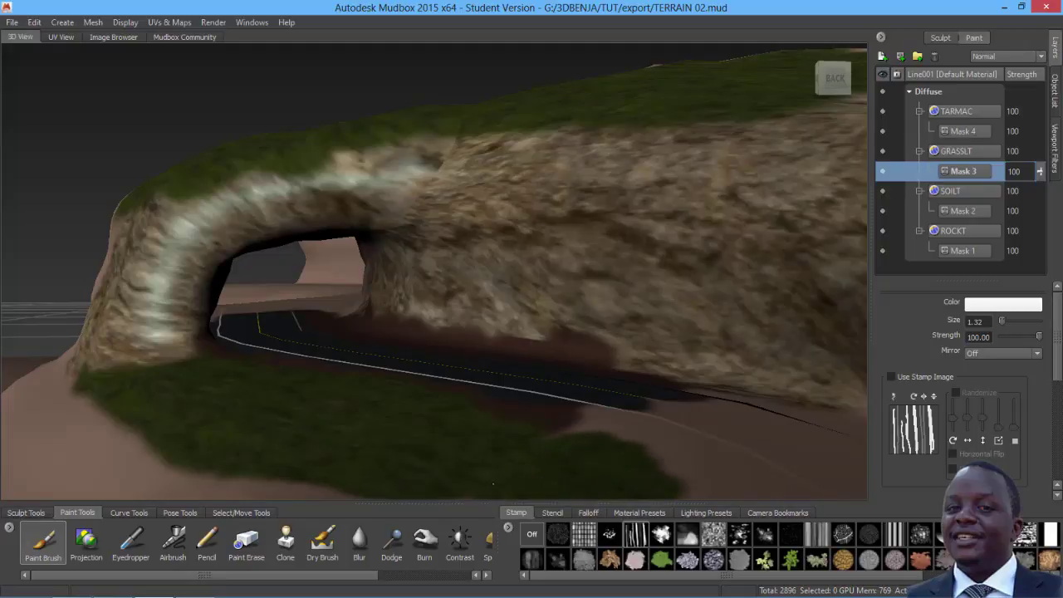
- Extend the soil around the unpainted end of the road, and continue the tarmac there on the TARMAC mask with brush size 1.32
{"action": "left_click", "coordinate": [965, 213]}
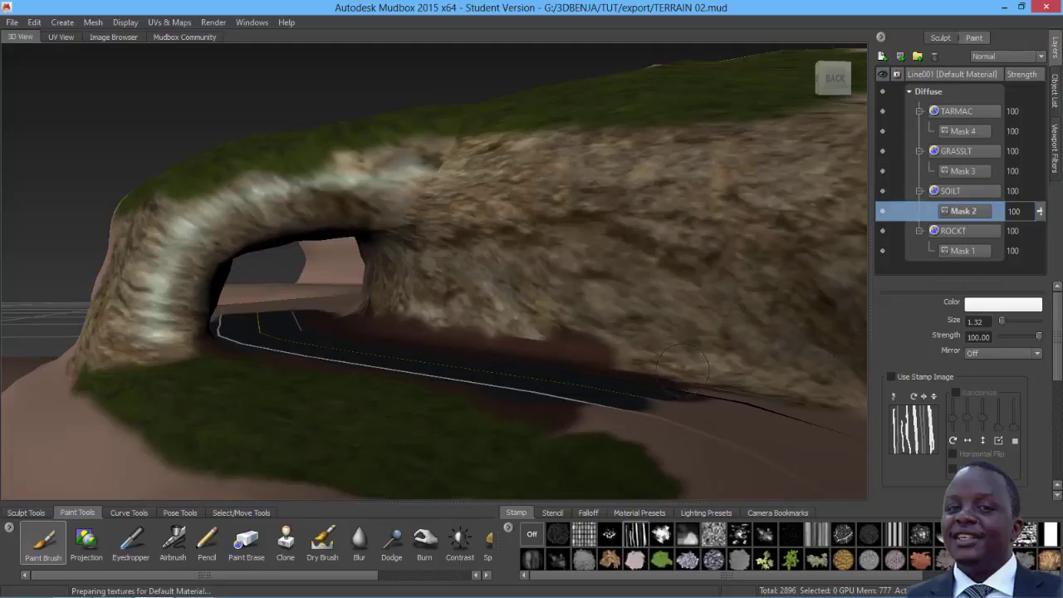
{"action": "mouse_move", "coordinate": [608, 415]}
{"action": "left_mouse_down"}
{"action": "mouse_move", "coordinate": [685, 453]}
{"action": "mouse_move", "coordinate": [713, 409]}
{"action": "mouse_move", "coordinate": [783, 403]}
{"action": "mouse_move", "coordinate": [654, 366]}
{"action": "left_mouse_up"}
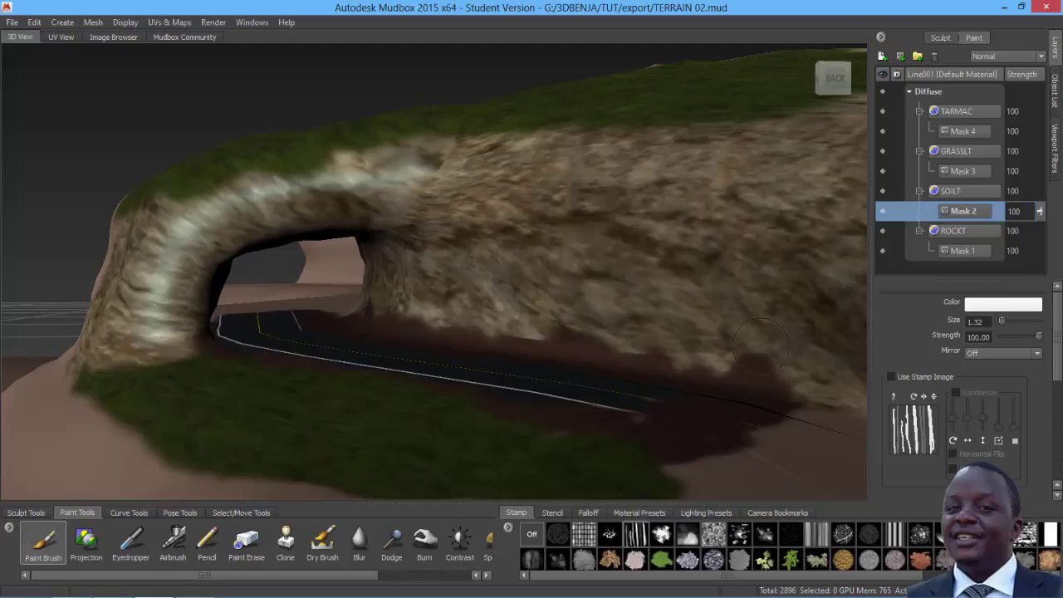
{"action": "left_click", "coordinate": [972, 113]}
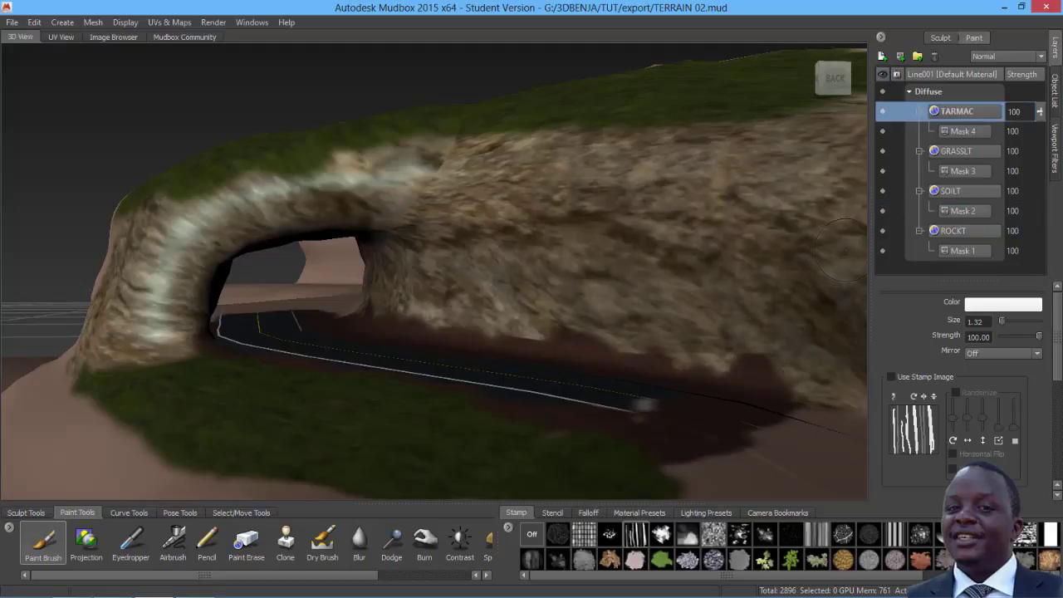
{"action": "left_click", "coordinate": [966, 131]}
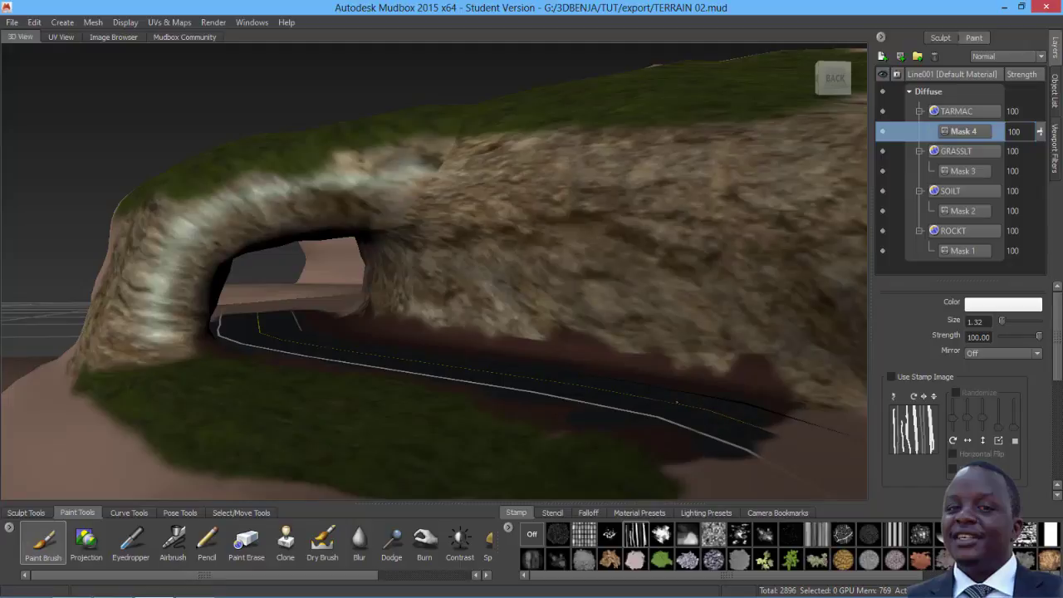
- Extend the tarmac to the road's near end, and paint soil with the streak stamp on the SOILT mask along the cliff's top edge
{"action": "mouse_move", "coordinate": [746, 425]}
{"action": "left_mouse_down"}
{"action": "mouse_move", "coordinate": [810, 428]}
{"action": "mouse_move", "coordinate": [777, 449]}
{"action": "mouse_move", "coordinate": [801, 461]}
{"action": "mouse_move", "coordinate": [821, 423]}
{"action": "mouse_move", "coordinate": [851, 452]}
{"action": "mouse_move", "coordinate": [794, 458]}
{"action": "mouse_move", "coordinate": [847, 496]}
{"action": "mouse_move", "coordinate": [855, 465]}
{"action": "mouse_move", "coordinate": [831, 442]}
{"action": "left_mouse_up"}
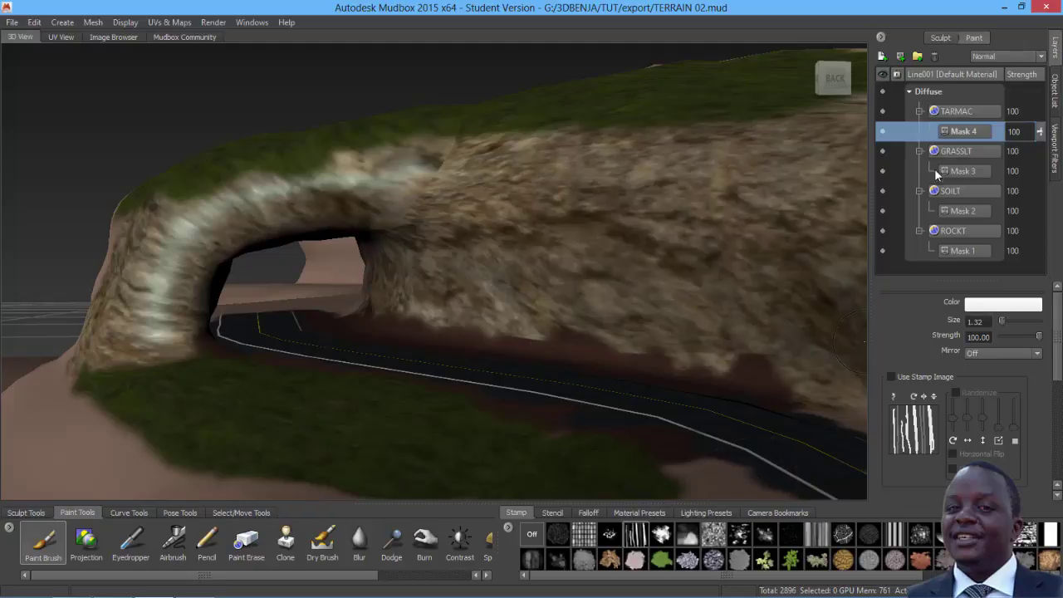
{"action": "left_click", "coordinate": [965, 212]}
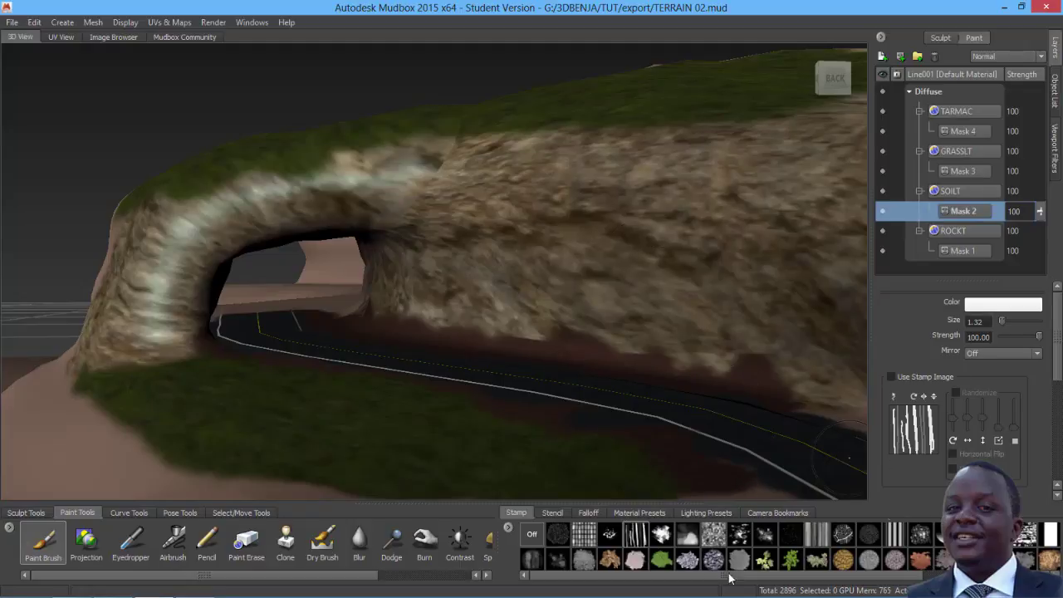
{"action": "left_click", "coordinate": [891, 377]}
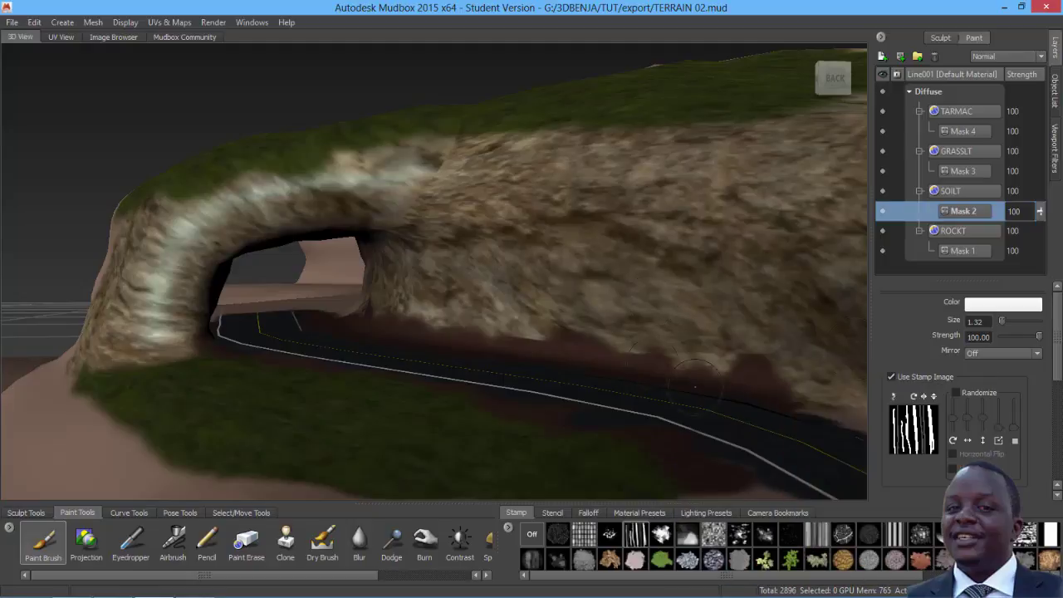
{"action": "mouse_move", "coordinate": [671, 150]}
{"action": "left_mouse_down"}
{"action": "mouse_move", "coordinate": [658, 149]}
{"action": "mouse_move", "coordinate": [669, 133]}
{"action": "mouse_move", "coordinate": [689, 158]}
{"action": "mouse_move", "coordinate": [686, 189]}
{"action": "mouse_move", "coordinate": [652, 155]}
{"action": "mouse_move", "coordinate": [584, 137]}
{"action": "mouse_move", "coordinate": [463, 149]}
{"action": "mouse_move", "coordinate": [501, 162]}
{"action": "mouse_move", "coordinate": [719, 137]}
{"action": "left_mouse_up"}
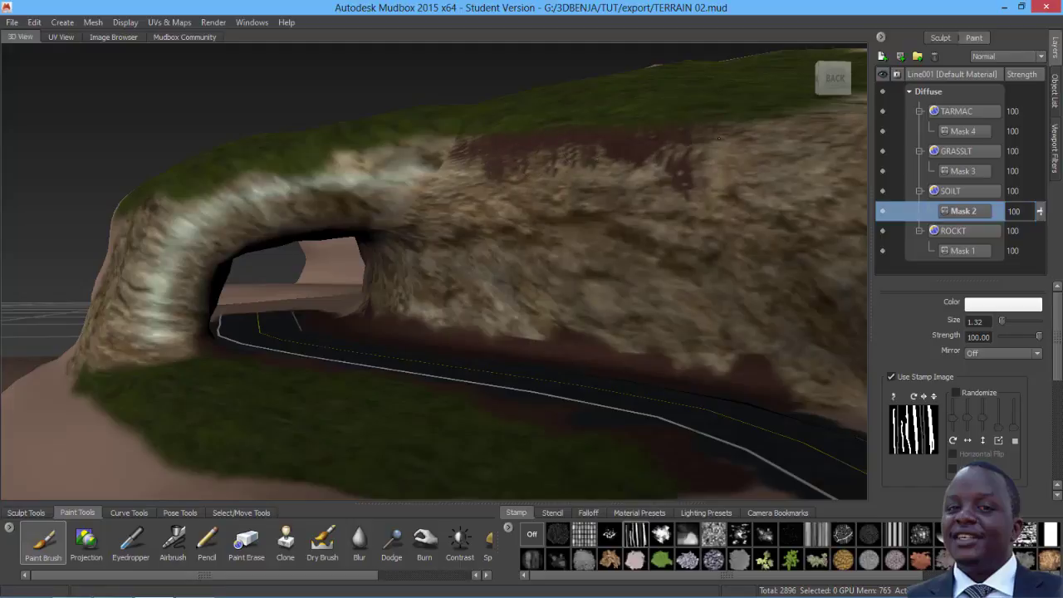
{"action": "mouse_move", "coordinate": [403, 166]}
{"action": "left_mouse_down"}
{"action": "mouse_move", "coordinate": [425, 143]}
{"action": "mouse_move", "coordinate": [446, 163]}
{"action": "mouse_move", "coordinate": [438, 131]}
{"action": "mouse_move", "coordinate": [409, 166]}
{"action": "mouse_move", "coordinate": [217, 197]}
{"action": "mouse_move", "coordinate": [411, 150]}
{"action": "mouse_move", "coordinate": [408, 140]}
{"action": "left_mouse_up"}
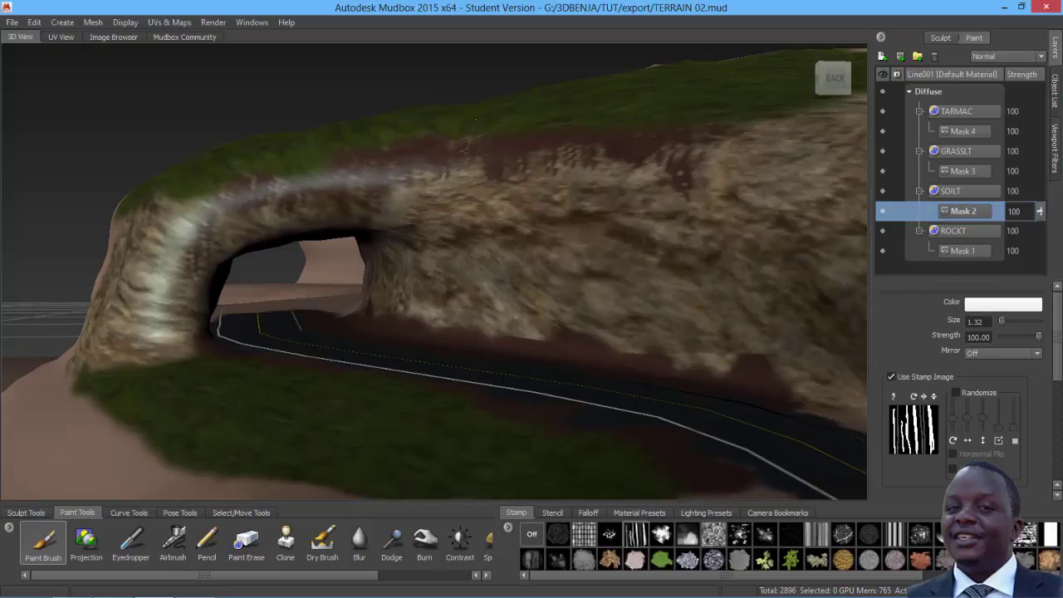
{"action": "mouse_move", "coordinate": [630, 121]}
{"action": "left_mouse_down"}
{"action": "mouse_move", "coordinate": [757, 120]}
{"action": "mouse_move", "coordinate": [764, 144]}
{"action": "mouse_move", "coordinate": [743, 178]}
{"action": "mouse_move", "coordinate": [765, 139]}
{"action": "mouse_move", "coordinate": [785, 153]}
{"action": "mouse_move", "coordinate": [804, 133]}
{"action": "mouse_move", "coordinate": [822, 145]}
{"action": "mouse_move", "coordinate": [817, 105]}
{"action": "mouse_move", "coordinate": [818, 118]}
{"action": "mouse_move", "coordinate": [847, 116]}
{"action": "left_mouse_up"}
- Paint streaked soil along the foot of the cliff where the rock meets the roadside
{"action": "mouse_move", "coordinate": [716, 355]}
{"action": "left_mouse_down"}
{"action": "mouse_move", "coordinate": [751, 344]}
{"action": "mouse_move", "coordinate": [724, 365]}
{"action": "mouse_move", "coordinate": [701, 359]}
{"action": "mouse_move", "coordinate": [666, 379]}
{"action": "left_mouse_up"}
{"action": "left_click_drag", "start_coordinate": [642, 345], "coordinate": [598, 355]}
{"action": "mouse_move", "coordinate": [558, 325]}
{"action": "left_mouse_down"}
{"action": "mouse_move", "coordinate": [565, 312]}
{"action": "mouse_move", "coordinate": [560, 329]}
{"action": "mouse_move", "coordinate": [406, 323]}
{"action": "left_mouse_up"}
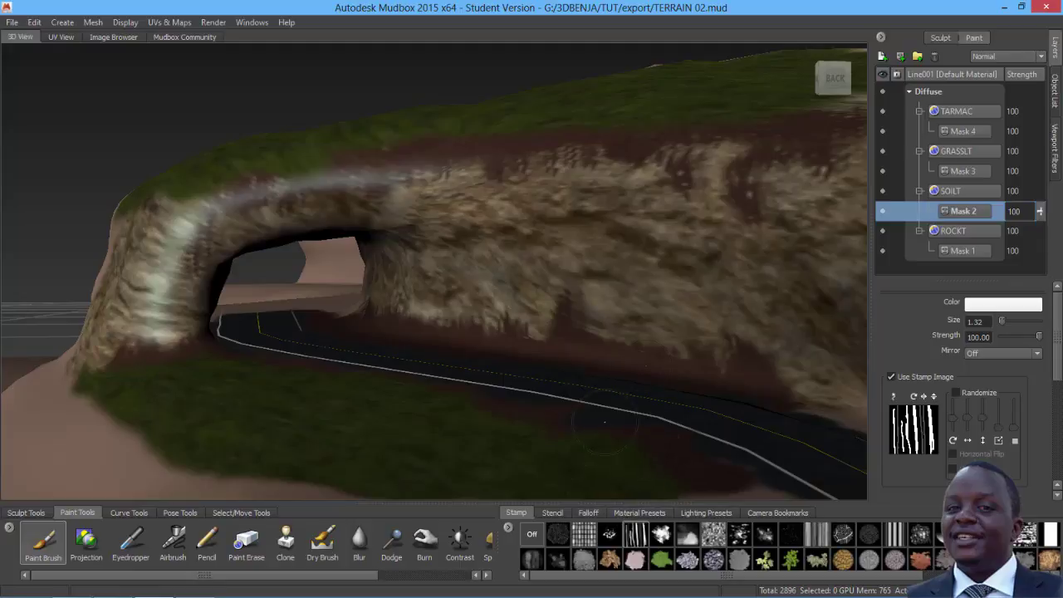
- Apply the dark grey material preset to the terrain, and paint streaked soil over the shoulder of the tunnel arch
{"action": "left_click", "coordinate": [649, 512]}
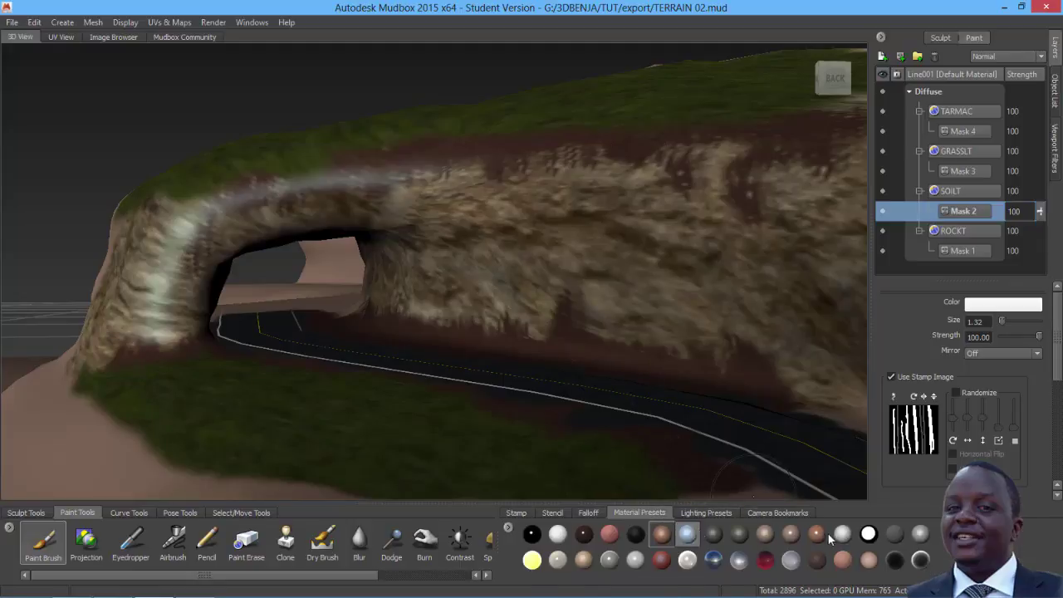
{"action": "left_click", "coordinate": [895, 535]}
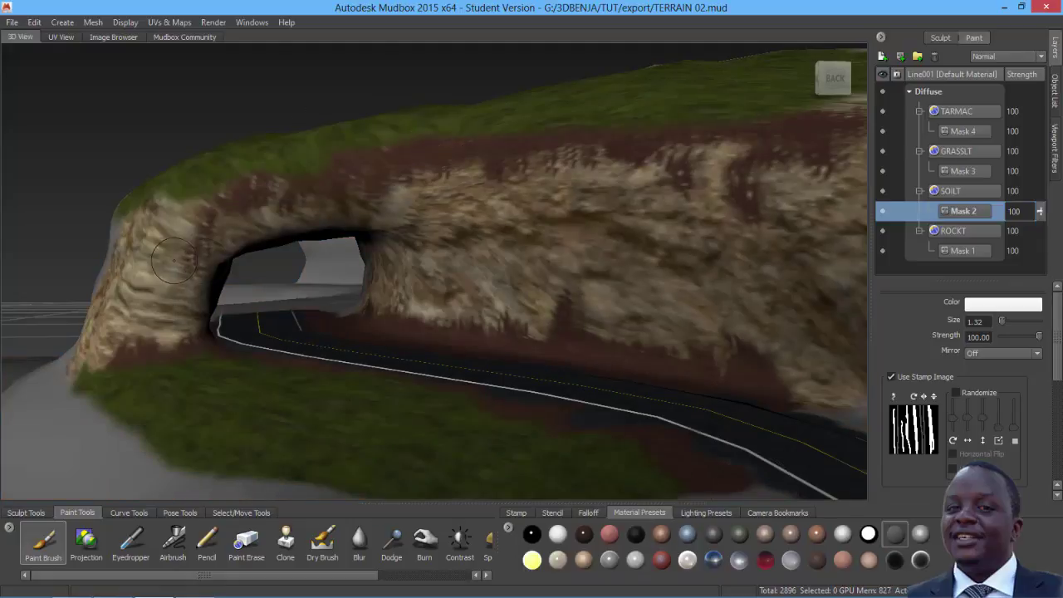
{"action": "mouse_move", "coordinate": [168, 191]}
{"action": "left_mouse_down"}
{"action": "mouse_move", "coordinate": [137, 241]}
{"action": "mouse_move", "coordinate": [133, 218]}
{"action": "mouse_move", "coordinate": [175, 242]}
{"action": "mouse_move", "coordinate": [192, 211]}
{"action": "left_mouse_up"}
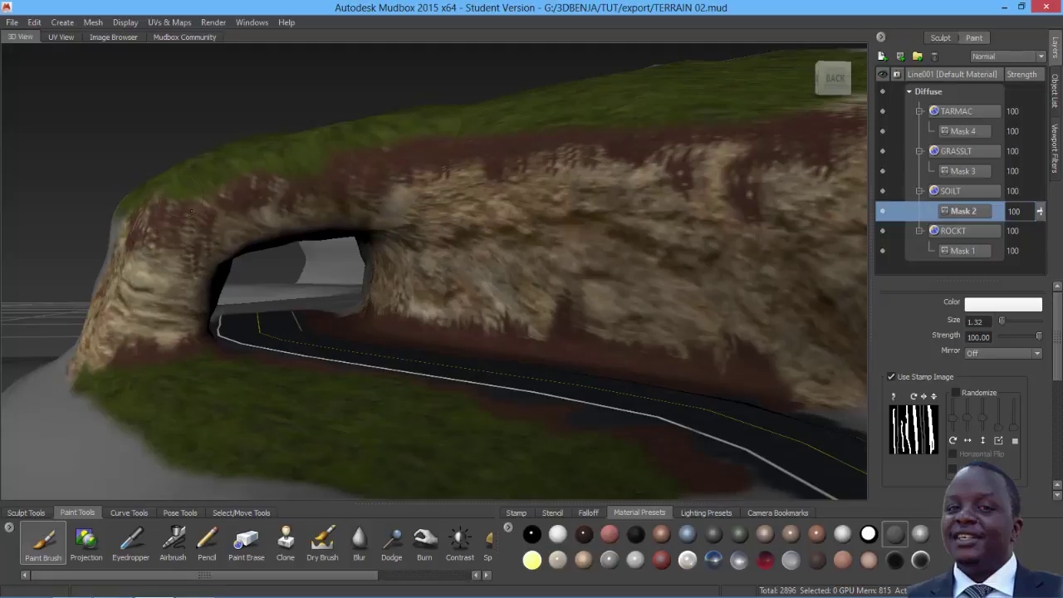
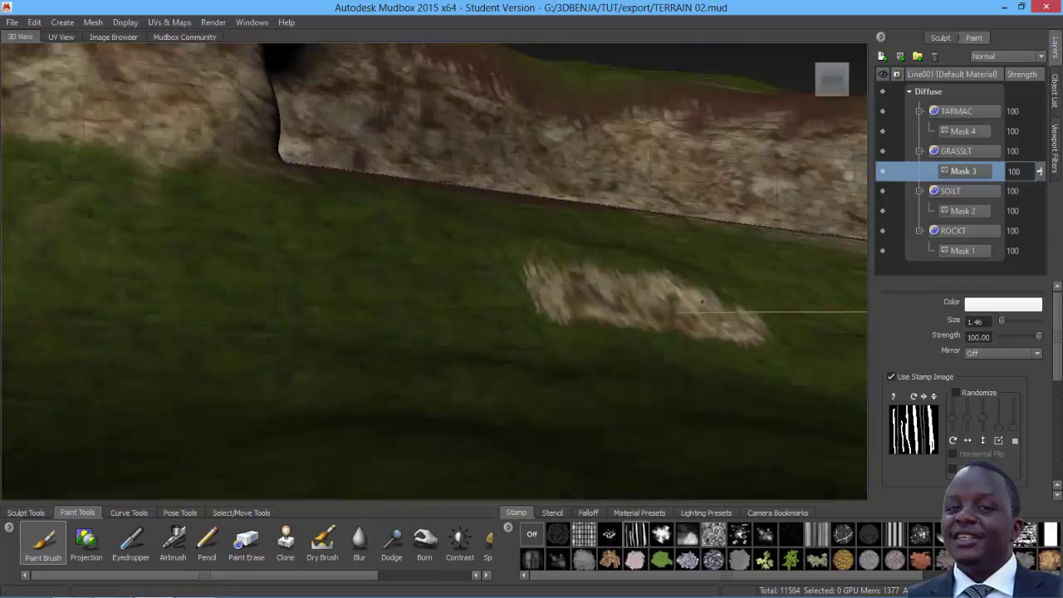
- Paint soil on the SOILT mask along the cliff top below the grass, turning the stamp off for a solid band
{"action": "left_click_drag", "start_coordinate": [515, 315], "coordinate": [432, 282], "text": "alt"}
{"action": "left_click", "coordinate": [963, 211]}
{"action": "mouse_move", "coordinate": [397, 214]}
{"action": "left_mouse_down", "text": "alt"}
{"action": "mouse_move", "coordinate": [532, 249]}
{"action": "mouse_move", "coordinate": [632, 232]}
{"action": "mouse_move", "coordinate": [432, 274]}
{"action": "left_mouse_up", "text": "alt"}
{"action": "scroll", "coordinate": [499, 266], "scroll_direction": "up", "scroll_amount": 3}
{"action": "mouse_move", "coordinate": [573, 255]}
{"action": "left_mouse_down"}
{"action": "mouse_move", "coordinate": [525, 276]}
{"action": "mouse_move", "coordinate": [581, 333]}
{"action": "left_mouse_up"}
{"action": "mouse_move", "coordinate": [831, 143]}
{"action": "left_mouse_down"}
{"action": "mouse_move", "coordinate": [515, 127]}
{"action": "mouse_move", "coordinate": [361, 145]}
{"action": "mouse_move", "coordinate": [532, 216]}
{"action": "left_mouse_up"}
{"action": "left_click_drag", "start_coordinate": [789, 149], "coordinate": [739, 179]}
{"action": "left_click", "coordinate": [891, 377]}
{"action": "left_click_drag", "start_coordinate": [737, 139], "coordinate": [75, 145]}
{"action": "left_click_drag", "start_coordinate": [290, 120], "coordinate": [839, 126]}
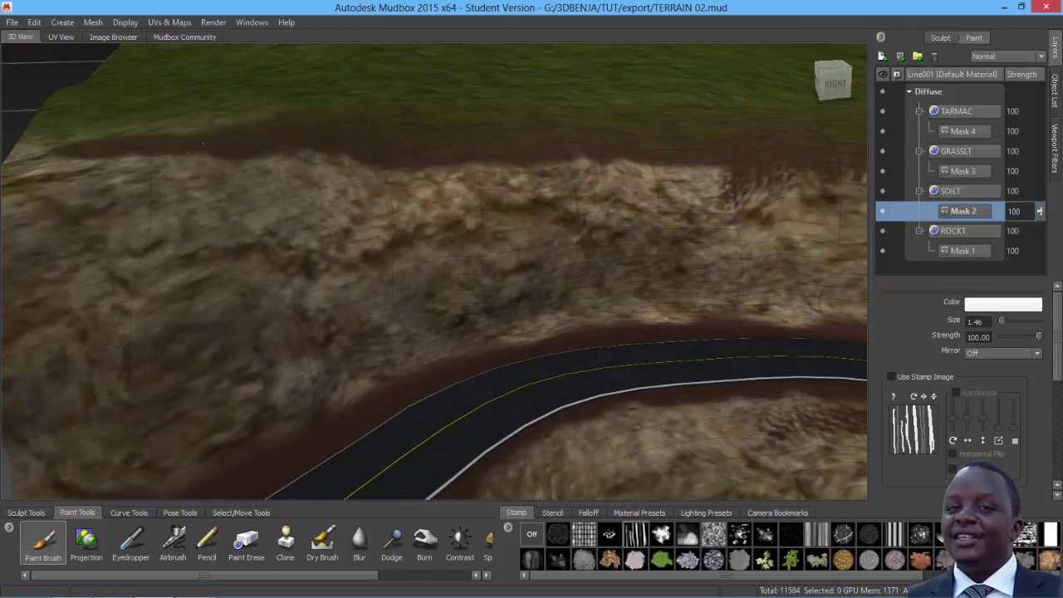
{"action": "left_click_drag", "start_coordinate": [324, 150], "coordinate": [21, 183]}
- Re-enable the streak stamp and break up the soil edge along the rock wall above the curved road
{"action": "scroll", "coordinate": [514, 250], "scroll_direction": "down", "scroll_amount": 2}
{"action": "mouse_move", "coordinate": [665, 216]}
{"action": "middle_mouse_down", "text": "alt"}
{"action": "mouse_move", "coordinate": [526, 237]}
{"action": "mouse_move", "coordinate": [380, 216]}
{"action": "middle_mouse_up", "text": "alt"}
{"action": "left_click", "coordinate": [892, 377]}
{"action": "mouse_move", "coordinate": [374, 210]}
{"action": "left_mouse_down", "text": "alt"}
{"action": "mouse_move", "coordinate": [509, 211]}
{"action": "mouse_move", "coordinate": [544, 283]}
{"action": "left_mouse_up", "text": "alt"}
{"action": "scroll", "coordinate": [544, 282], "scroll_direction": "up", "scroll_amount": 3}
{"action": "mouse_move", "coordinate": [423, 382]}
{"action": "left_mouse_down"}
{"action": "mouse_move", "coordinate": [718, 353]}
{"action": "mouse_move", "coordinate": [776, 331]}
{"action": "left_mouse_up"}
{"action": "left_click_drag", "start_coordinate": [428, 384], "coordinate": [284, 407]}
{"action": "mouse_move", "coordinate": [391, 348]}
{"action": "left_mouse_down", "text": "alt"}
{"action": "mouse_move", "coordinate": [475, 343]}
{"action": "mouse_move", "coordinate": [581, 315]}
{"action": "left_mouse_up", "text": "alt"}
{"action": "scroll", "coordinate": [475, 343], "scroll_direction": "down", "scroll_amount": 3}
{"action": "scroll", "coordinate": [498, 291], "scroll_direction": "up", "scroll_amount": 4}
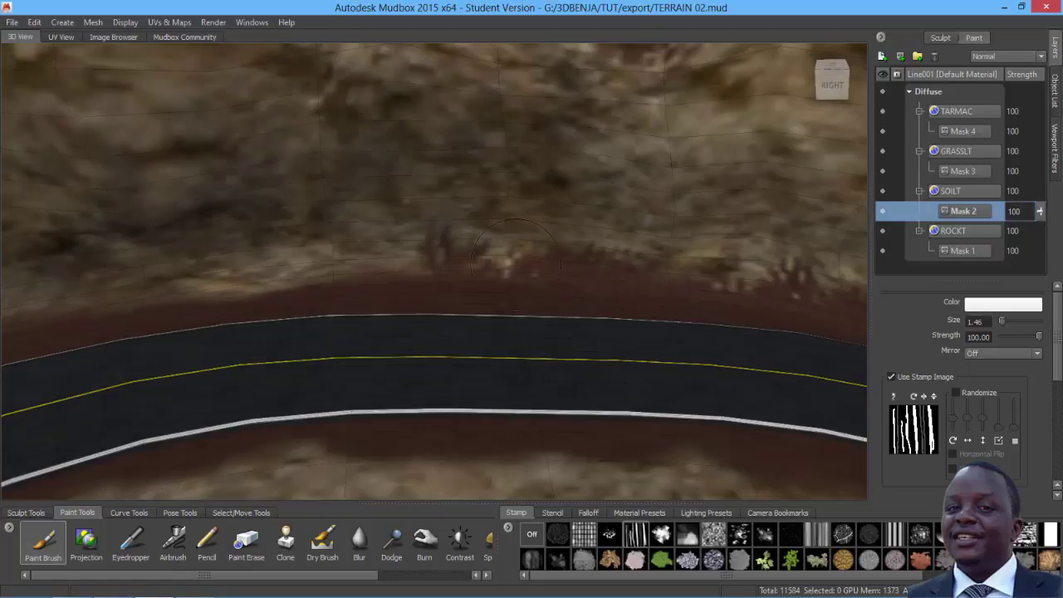
- Paint streaked soil along the foot of the cliff around the road bend beyond the tunnel
{"action": "middle_click_drag", "start_coordinate": [332, 249], "coordinate": [565, 249], "text": "alt"}
{"action": "scroll", "coordinate": [520, 209], "scroll_direction": "down", "scroll_amount": 4}
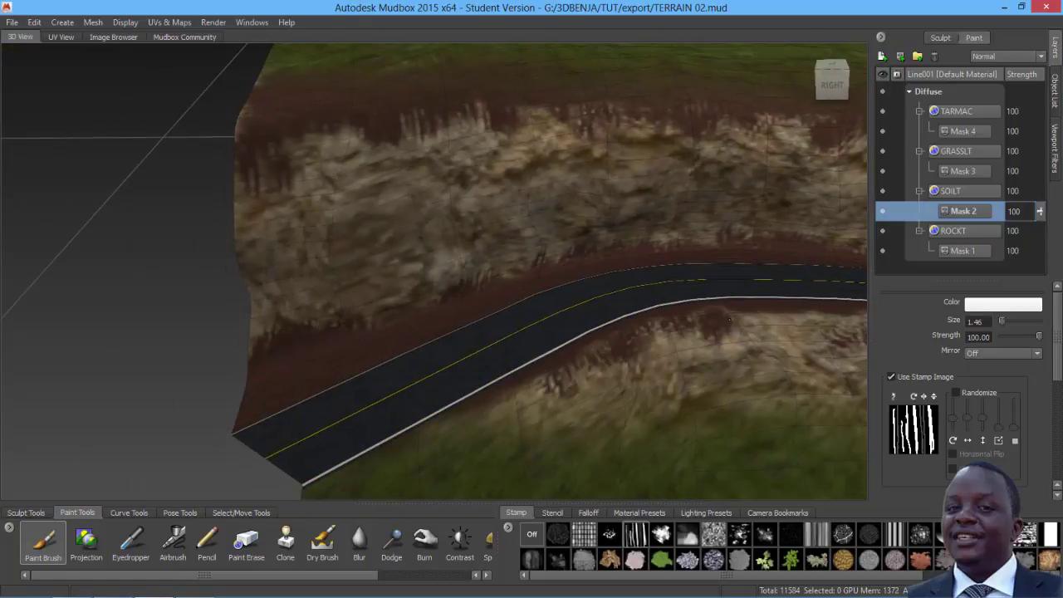
{"action": "left_click_drag", "start_coordinate": [271, 341], "coordinate": [291, 285], "text": "alt"}
{"action": "left_click_drag", "start_coordinate": [490, 312], "coordinate": [399, 316], "text": "alt"}
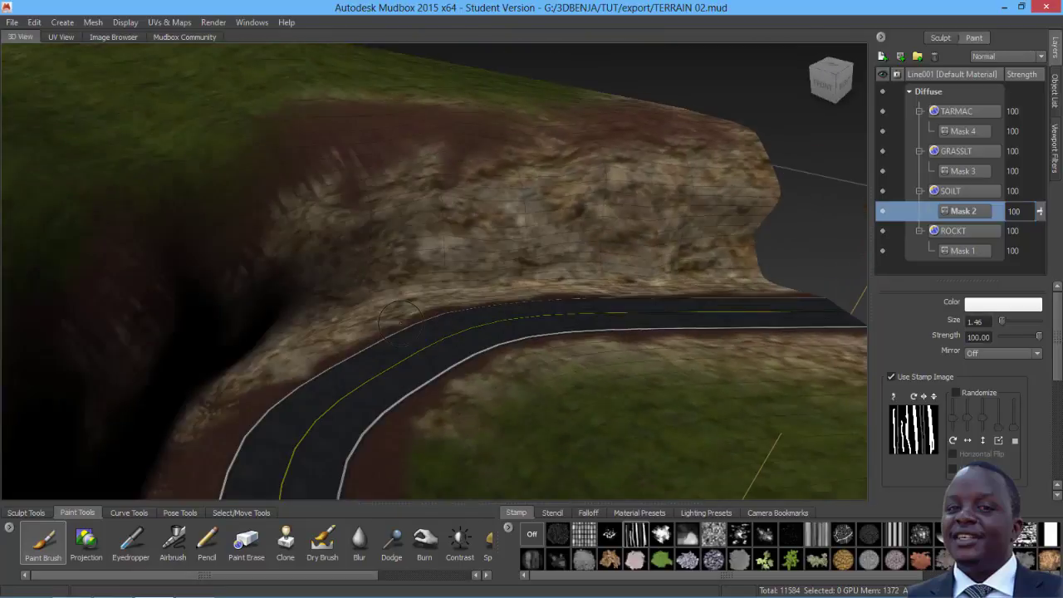
{"action": "left_click", "coordinate": [892, 377]}
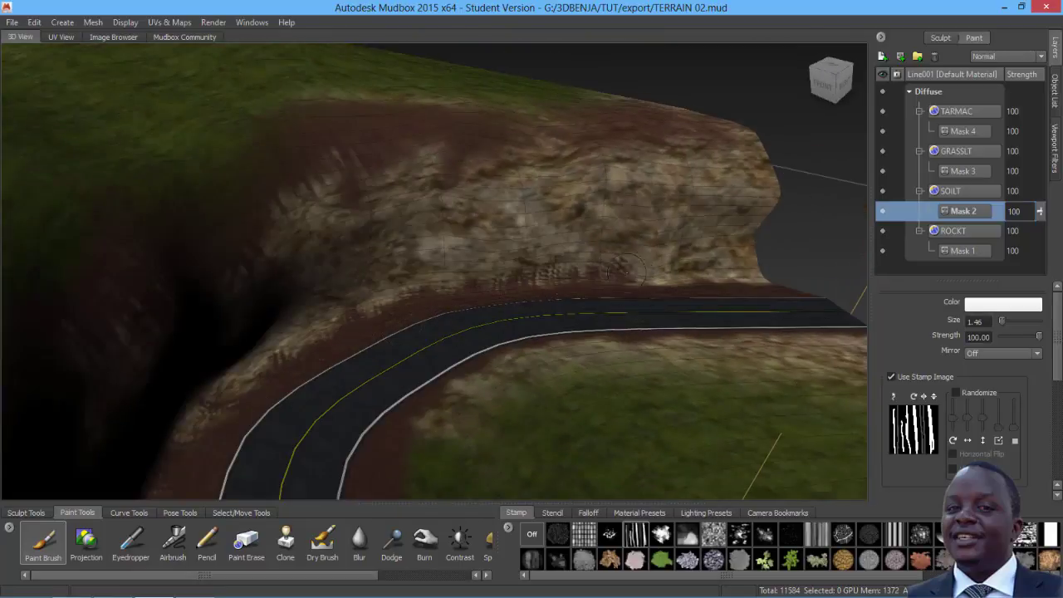
- Paint streaked soil along the upper edge of the rock outcrop on the slope, and touch up the grass on the GRASSLT mask
{"action": "left_click_drag", "start_coordinate": [625, 143], "coordinate": [350, 278], "text": "alt"}
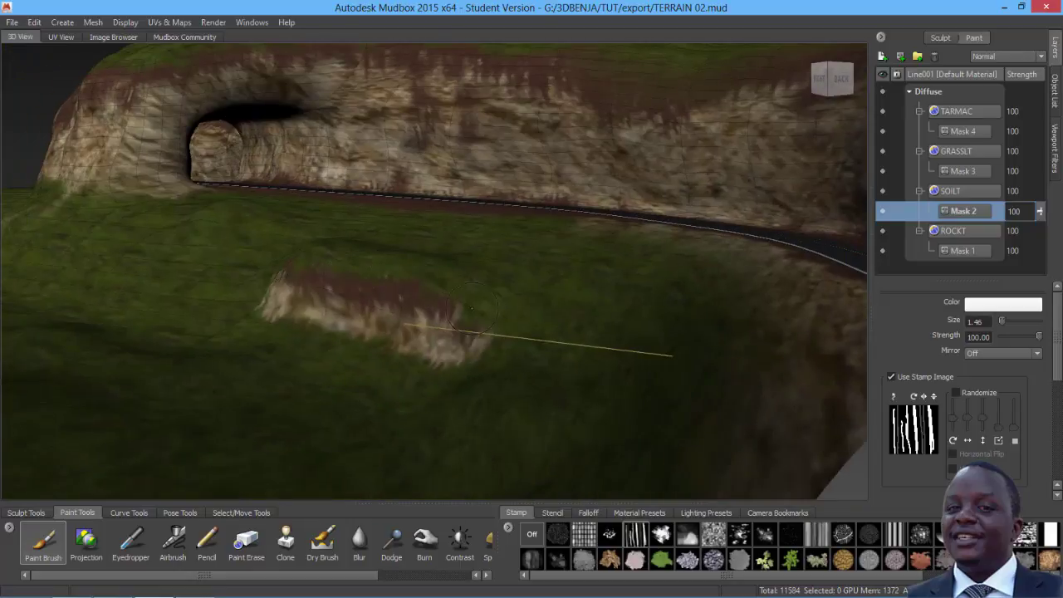
{"action": "left_click_drag", "start_coordinate": [473, 308], "coordinate": [348, 311], "text": "alt"}
{"action": "left_click", "coordinate": [963, 171]}
{"action": "mouse_move", "coordinate": [233, 320]}
{"action": "left_mouse_down", "text": "alt"}
{"action": "mouse_move", "coordinate": [333, 315]}
{"action": "mouse_move", "coordinate": [411, 293]}
{"action": "mouse_move", "coordinate": [490, 249]}
{"action": "left_mouse_up", "text": "alt"}
- Paint streaked soil on the SOILT mask along the base of the rock wall inside the tunnel
{"action": "left_click", "coordinate": [963, 211]}
{"action": "left_click_drag", "start_coordinate": [475, 302], "coordinate": [374, 341], "text": "alt"}
{"action": "mouse_move", "coordinate": [299, 357]}
{"action": "left_mouse_down"}
{"action": "mouse_move", "coordinate": [415, 353]}
{"action": "mouse_move", "coordinate": [498, 324]}
{"action": "left_mouse_up"}
{"action": "mouse_move", "coordinate": [499, 324]}
{"action": "left_mouse_down"}
{"action": "mouse_move", "coordinate": [531, 324]}
{"action": "mouse_move", "coordinate": [432, 278]}
{"action": "left_mouse_up"}
{"action": "right_click_drag", "start_coordinate": [349, 291], "coordinate": [449, 307], "text": "alt"}
{"action": "left_click_drag", "start_coordinate": [291, 306], "coordinate": [250, 303], "text": "alt"}
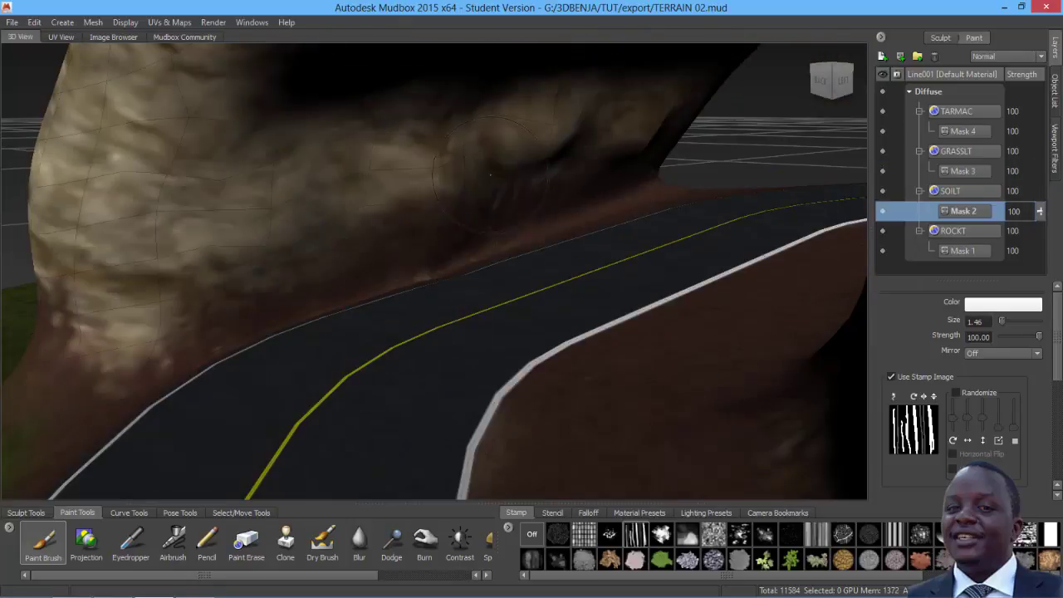
{"action": "right_click_drag", "start_coordinate": [490, 175], "coordinate": [390, 249], "text": "alt"}
{"action": "left_click_drag", "start_coordinate": [499, 249], "coordinate": [466, 341], "text": "alt"}
- Try other material presets on the terrain and reapply the dark grey one
{"action": "left_click", "coordinate": [639, 512]}
{"action": "left_click", "coordinate": [814, 564]}
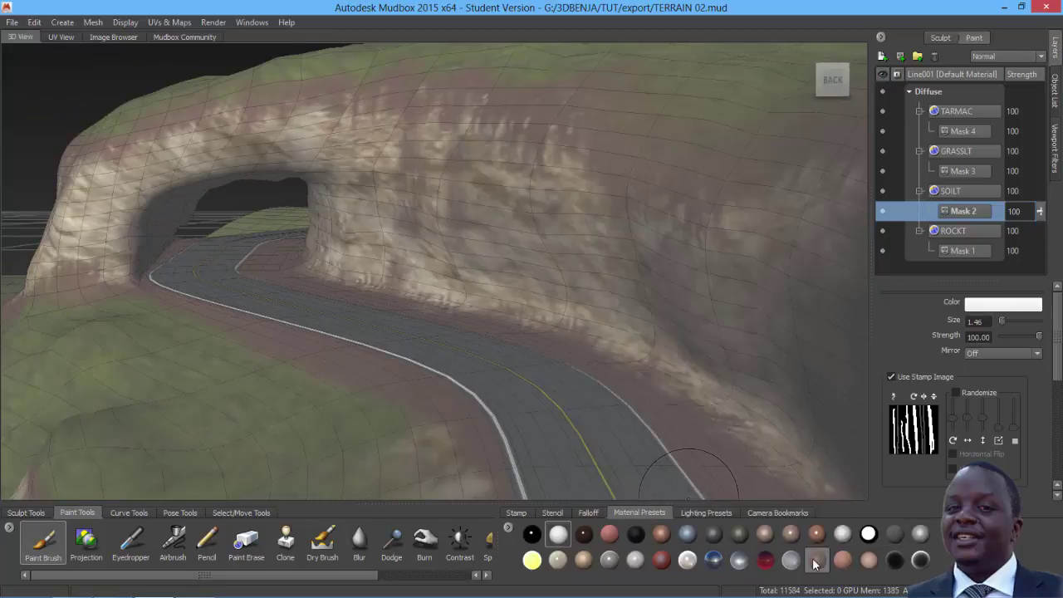
{"action": "left_click_drag", "start_coordinate": [515, 274], "coordinate": [357, 299], "text": "alt"}
{"action": "left_click", "coordinate": [895, 535]}
{"action": "right_click_drag", "start_coordinate": [531, 283], "coordinate": [399, 282], "text": "alt"}
{"action": "left_click_drag", "start_coordinate": [465, 299], "coordinate": [395, 365], "text": "alt"}
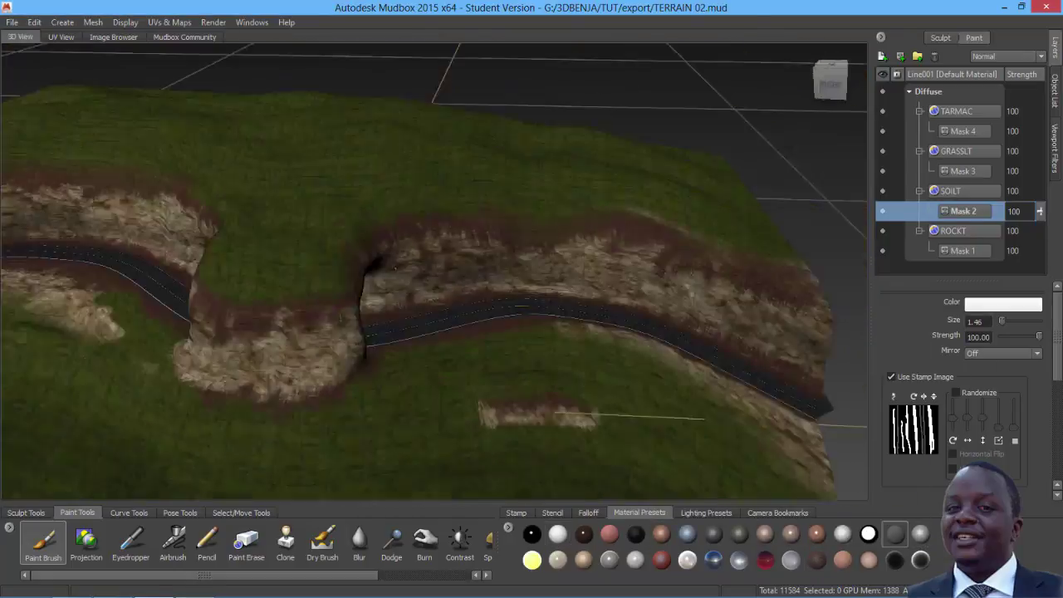
- Examine the painted terrain from several angles, checking the cliffs, tunnel arch and road
{"action": "left_click_drag", "start_coordinate": [395, 268], "coordinate": [531, 216], "text": "alt"}
{"action": "right_click_drag", "start_coordinate": [398, 266], "coordinate": [531, 266], "text": "alt"}
{"action": "left_click_drag", "start_coordinate": [532, 249], "coordinate": [382, 299], "text": "alt"}
{"action": "right_click_drag", "start_coordinate": [499, 274], "coordinate": [415, 274], "text": "alt"}
{"action": "left_click_drag", "start_coordinate": [416, 282], "coordinate": [515, 249], "text": "alt"}
{"action": "left_click", "coordinate": [940, 39]}
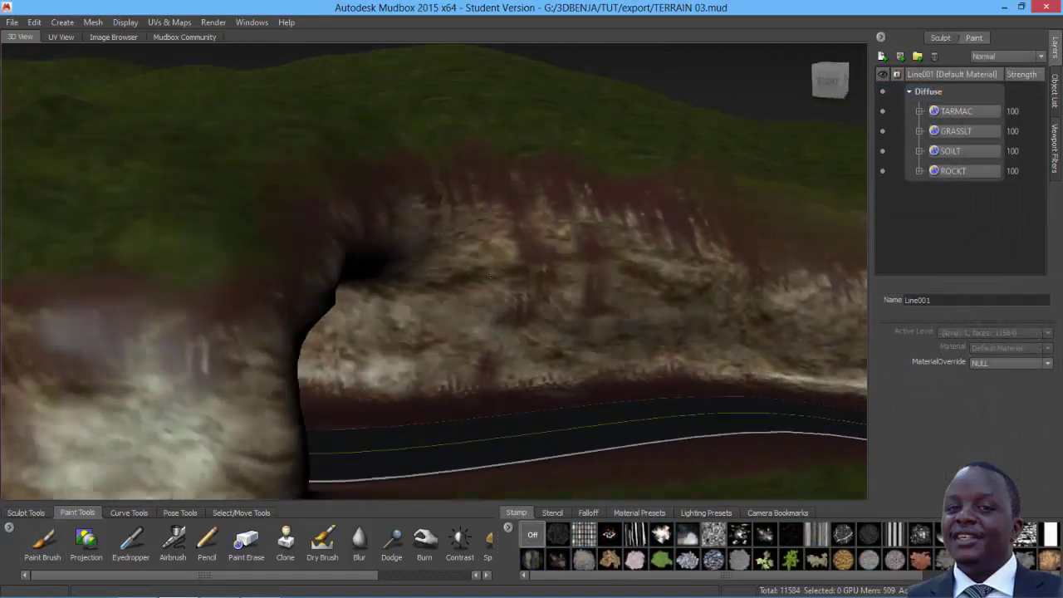
{"action": "left_click_drag", "start_coordinate": [490, 277], "coordinate": [540, 270], "text": "alt"}
{"action": "right_click_drag", "start_coordinate": [540, 269], "coordinate": [487, 185], "text": "alt"}
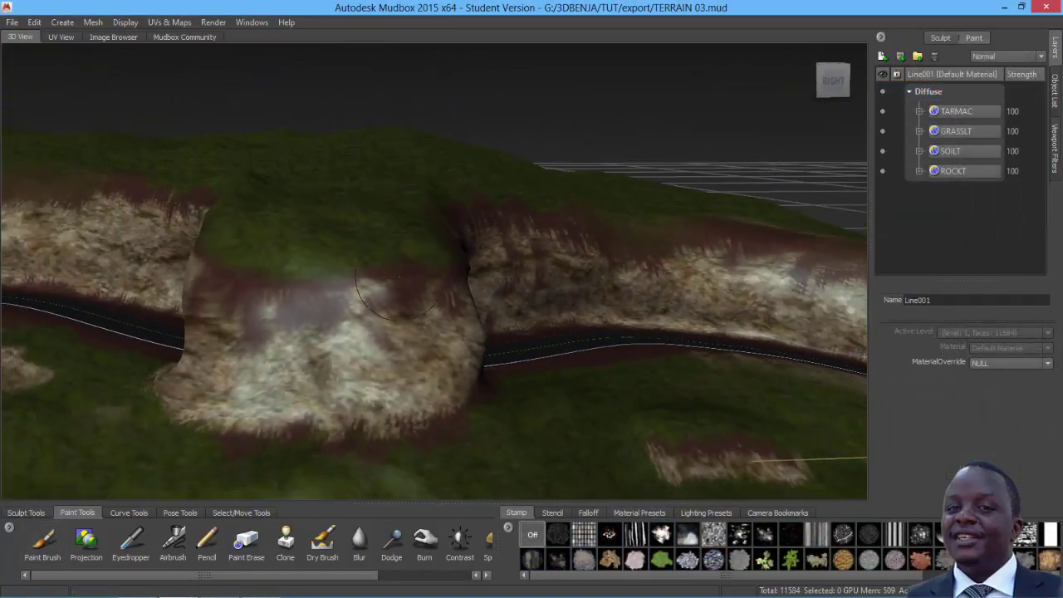
{"action": "left_click_drag", "start_coordinate": [397, 282], "coordinate": [195, 264], "text": "alt"}
{"action": "right_click_drag", "start_coordinate": [213, 274], "coordinate": [302, 304], "text": "alt"}
{"action": "middle_click_drag", "start_coordinate": [302, 304], "coordinate": [312, 318], "text": "alt"}
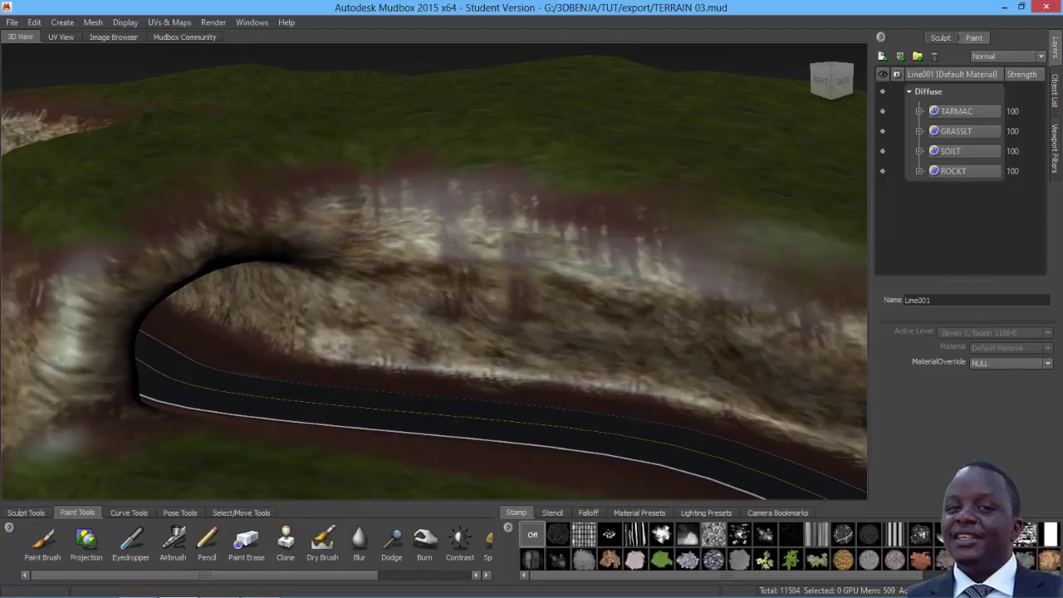
{"action": "mouse_move", "coordinate": [412, 285]}
{"action": "right_mouse_down", "text": "alt"}
{"action": "mouse_move", "coordinate": [447, 287]}
{"action": "mouse_move", "coordinate": [403, 291]}
{"action": "right_mouse_up", "text": "alt"}
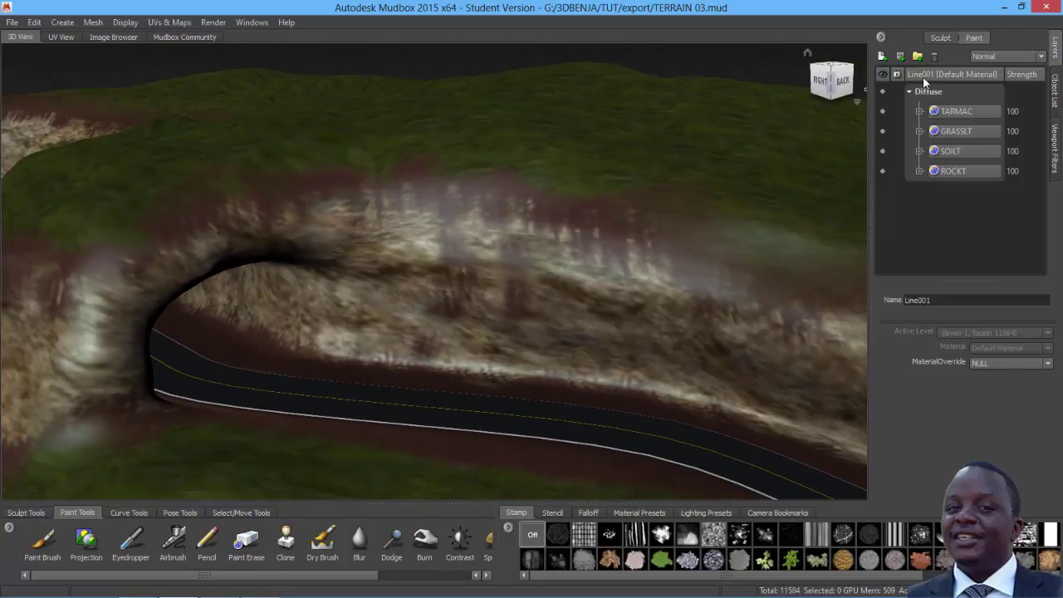
- Create a 2048 paint layer named Paint Layer 1 in the Bump Map channel, saved as TIFF [8 bit, RGBA]
{"action": "left_click", "coordinate": [882, 58]}
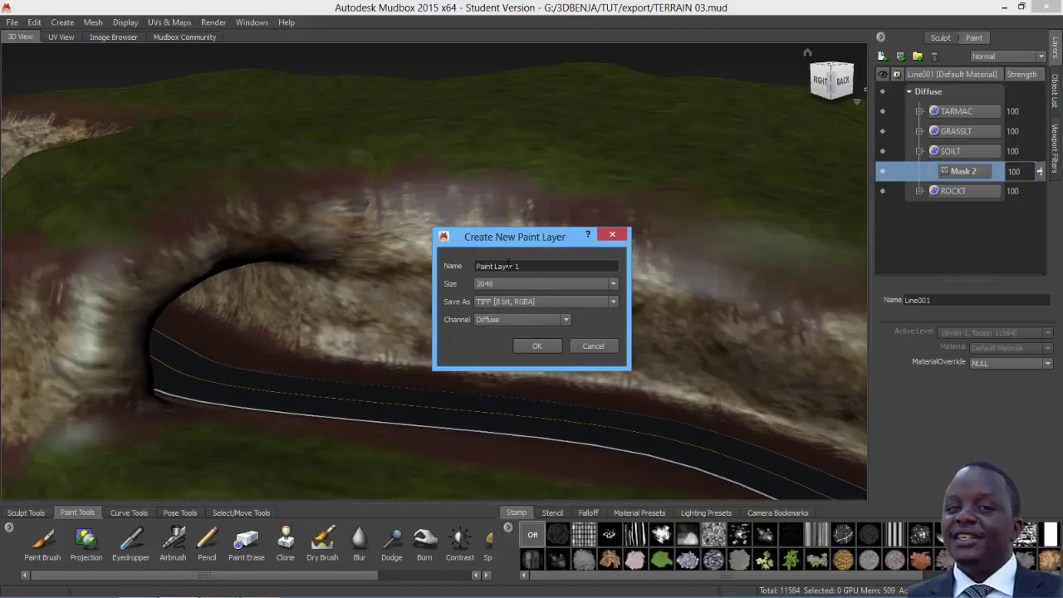
{"action": "left_click", "coordinate": [564, 318]}
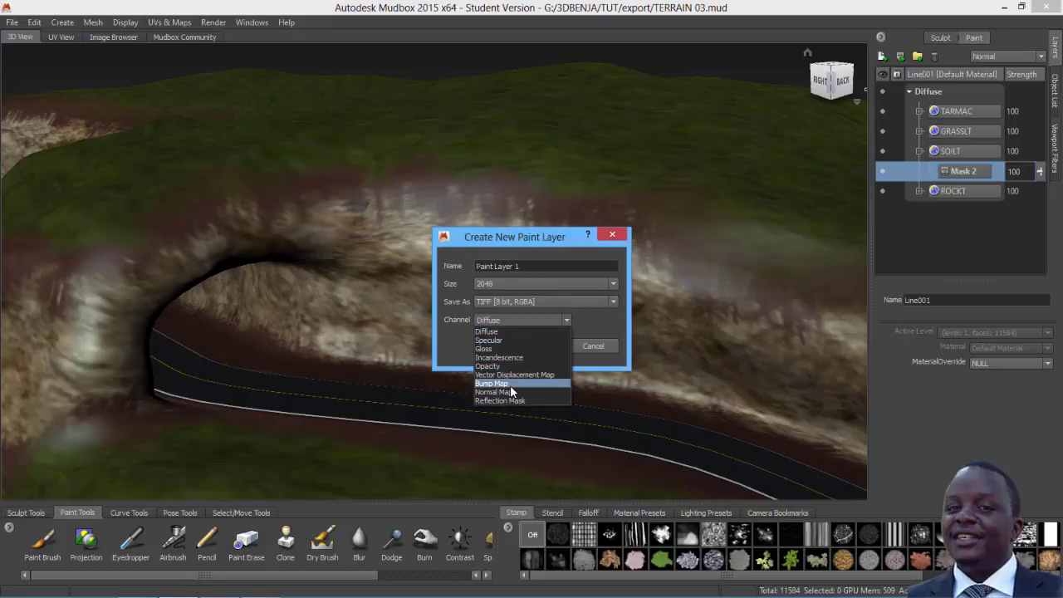
{"action": "left_click", "coordinate": [510, 385]}
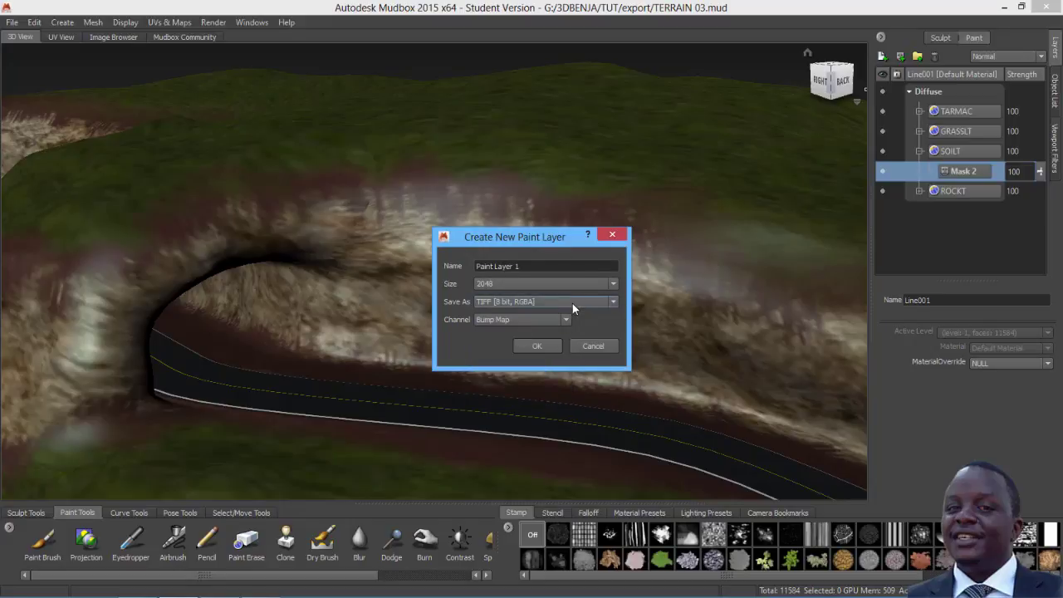
{"action": "left_click", "coordinate": [535, 346]}
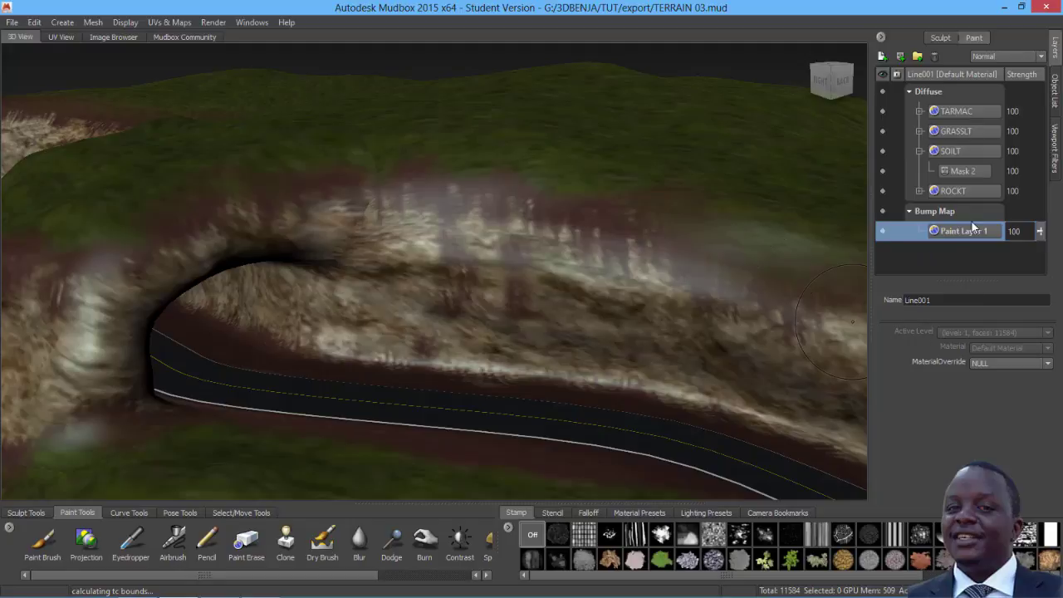
- Set the Paint Brush colour to black and flood the bump map's Paint Layer 1 with it
{"action": "left_click", "coordinate": [43, 544]}
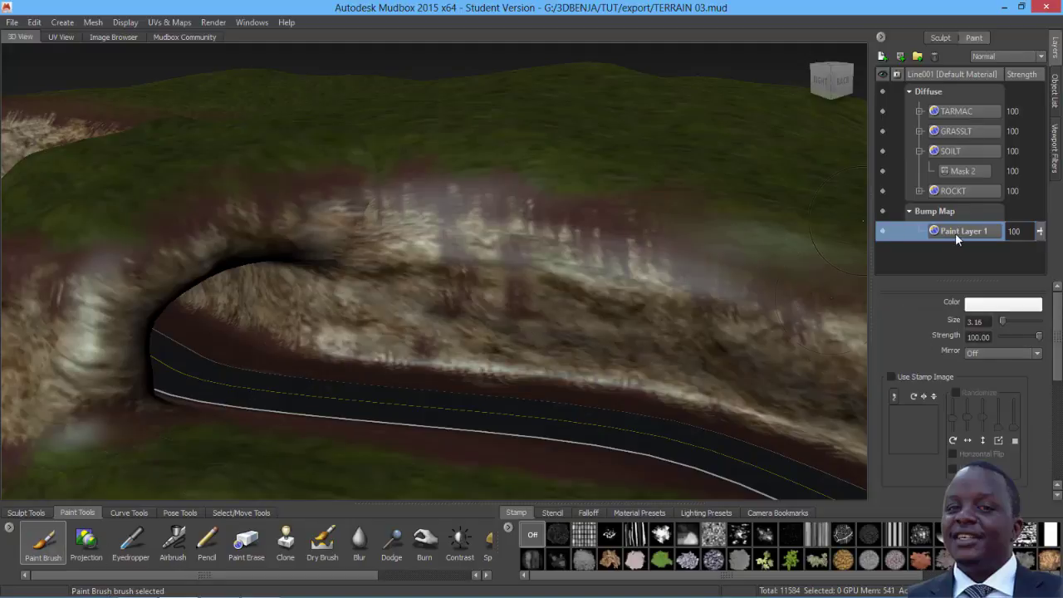
{"action": "left_click", "coordinate": [990, 305]}
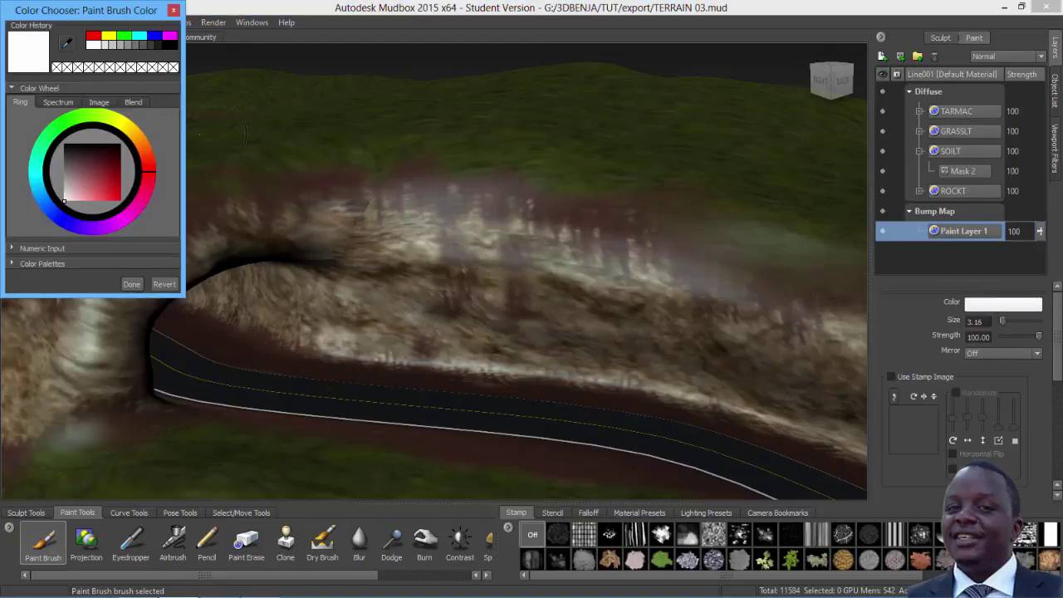
{"action": "left_click", "coordinate": [169, 45]}
{"action": "left_click", "coordinate": [131, 284]}
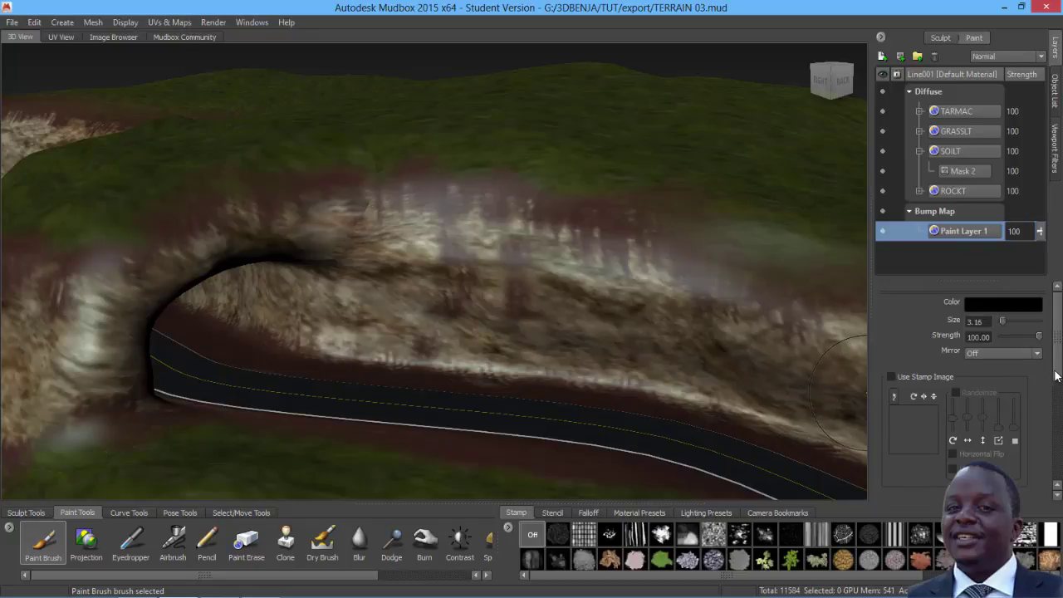
{"action": "left_click_drag", "start_coordinate": [1057, 376], "coordinate": [1056, 476]}
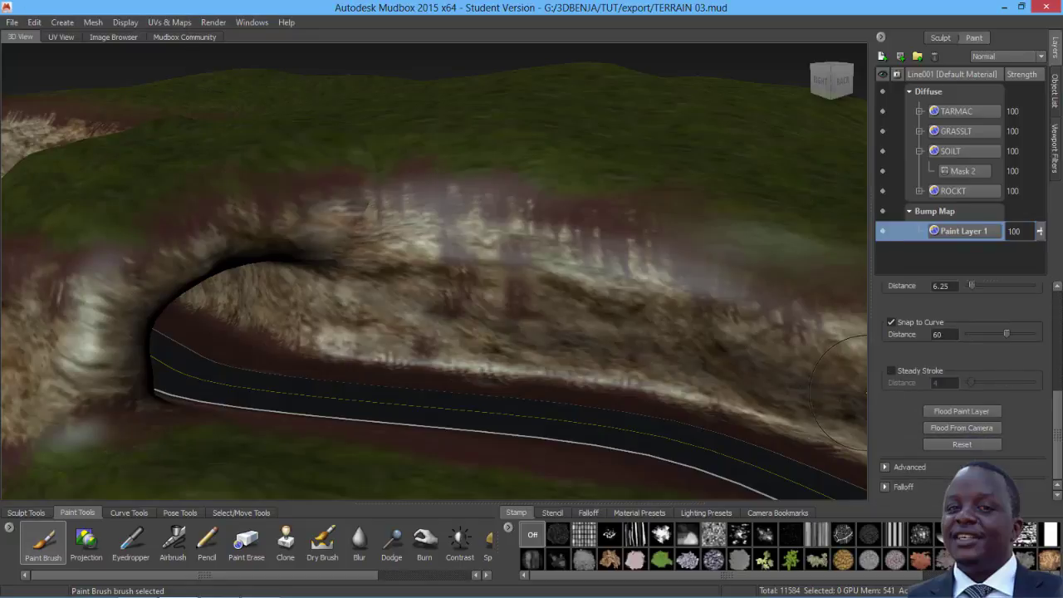
{"action": "left_click", "coordinate": [961, 414]}
- Set the Paint Brush colour to white for painting on the bump map layer, and bring the cliff wall into view
{"action": "left_click_drag", "start_coordinate": [1057, 418], "coordinate": [1057, 324]}
{"action": "left_click", "coordinate": [1004, 304]}
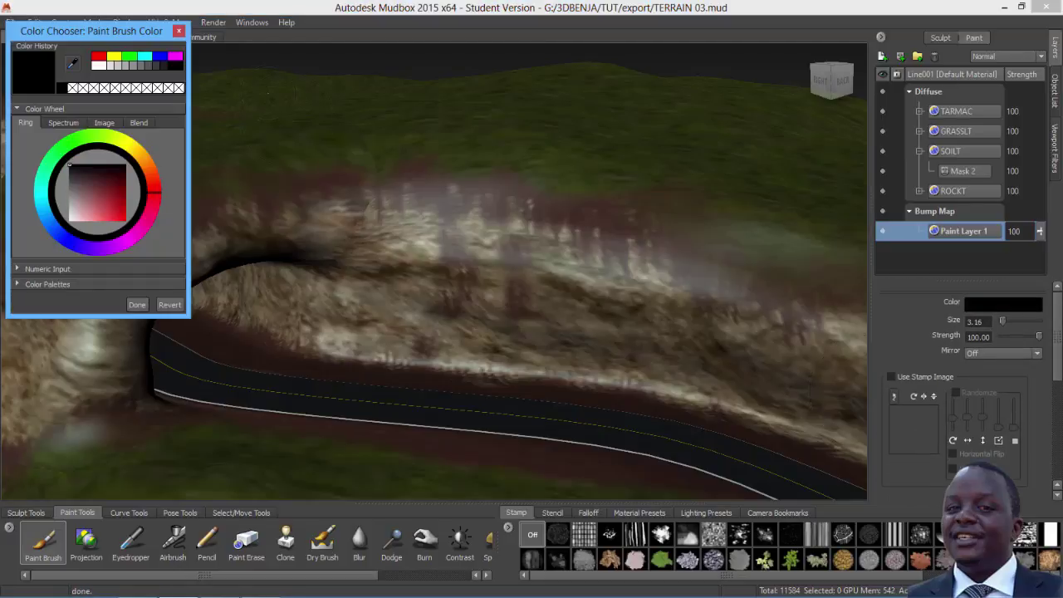
{"action": "left_click", "coordinate": [97, 66]}
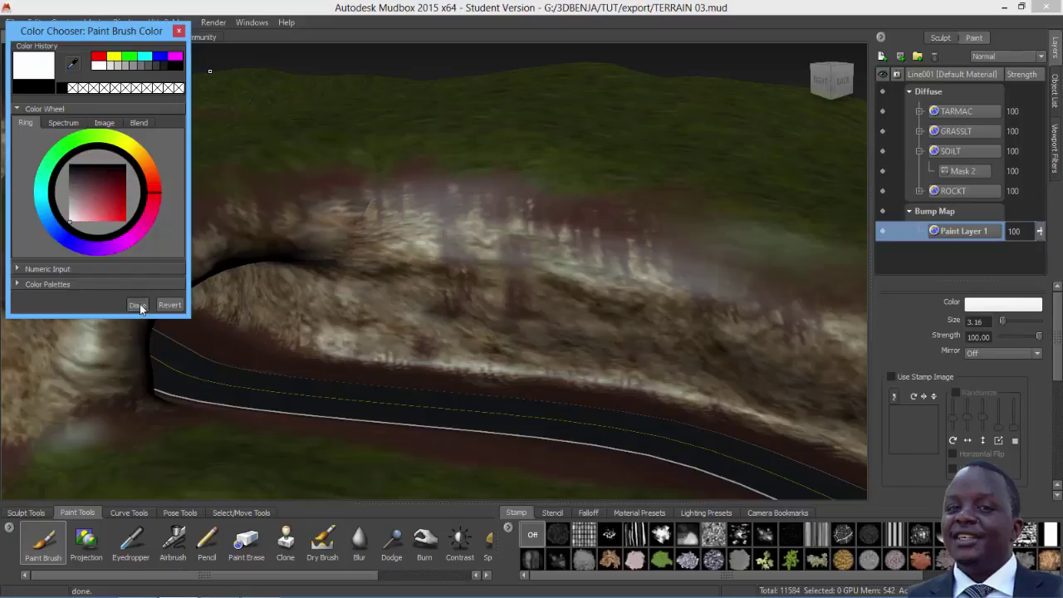
{"action": "left_click", "coordinate": [137, 305]}
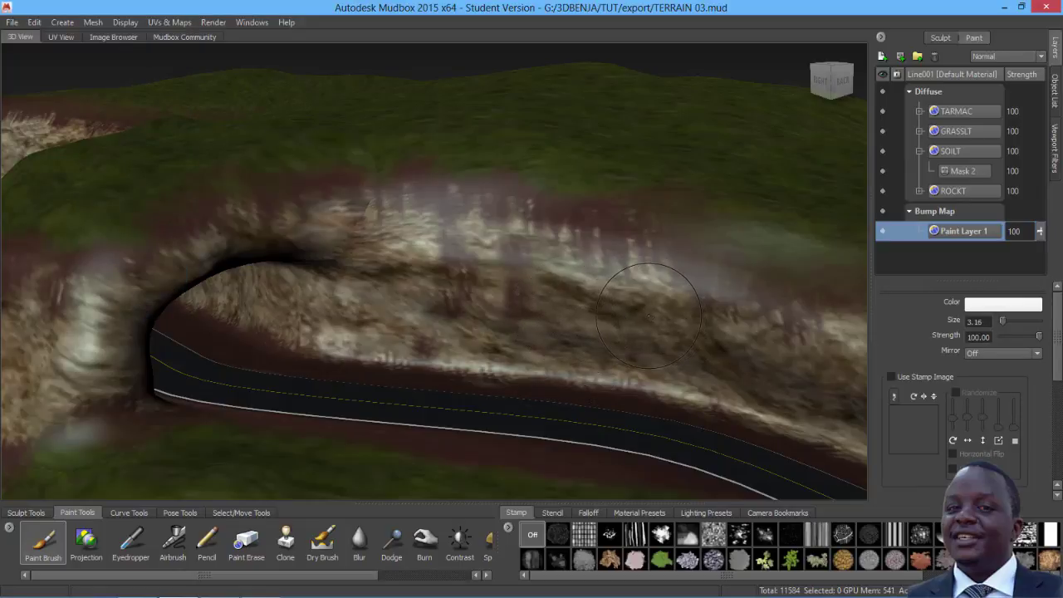
{"action": "middle_click_drag", "start_coordinate": [648, 316], "coordinate": [538, 319], "text": "alt"}
{"action": "left_click_drag", "start_coordinate": [539, 319], "coordinate": [539, 264], "text": "alt"}
{"action": "middle_click_drag", "start_coordinate": [538, 264], "coordinate": [536, 289], "text": "alt"}
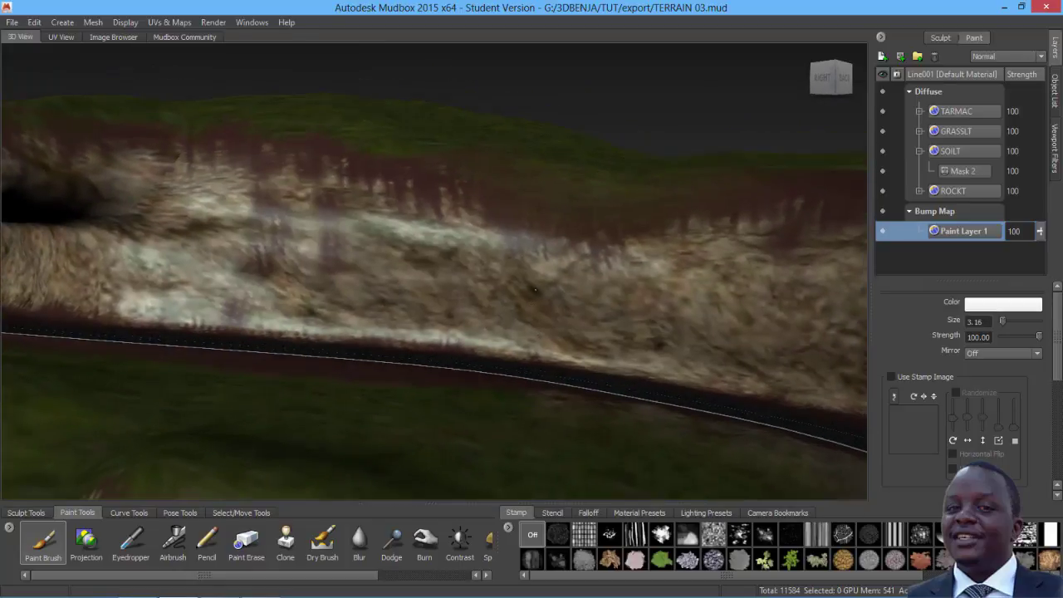
- Load the cloudy grayscale stamp, reduce the brush size to 2.31 and try a light imprint on the cliff wall
{"action": "left_click_drag", "start_coordinate": [535, 289], "coordinate": [553, 333], "text": "alt"}
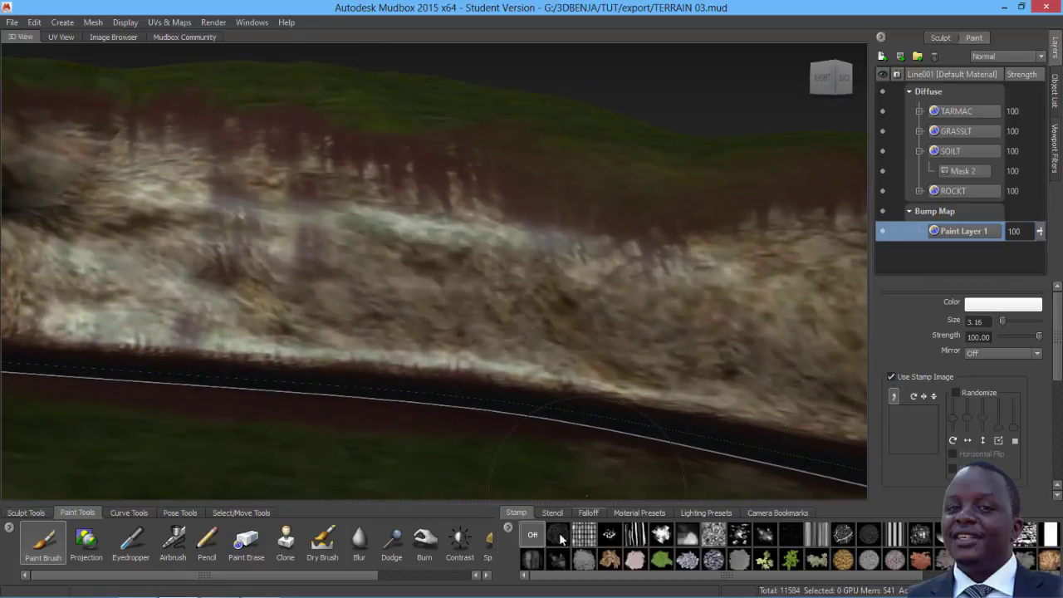
{"action": "left_click", "coordinate": [689, 535]}
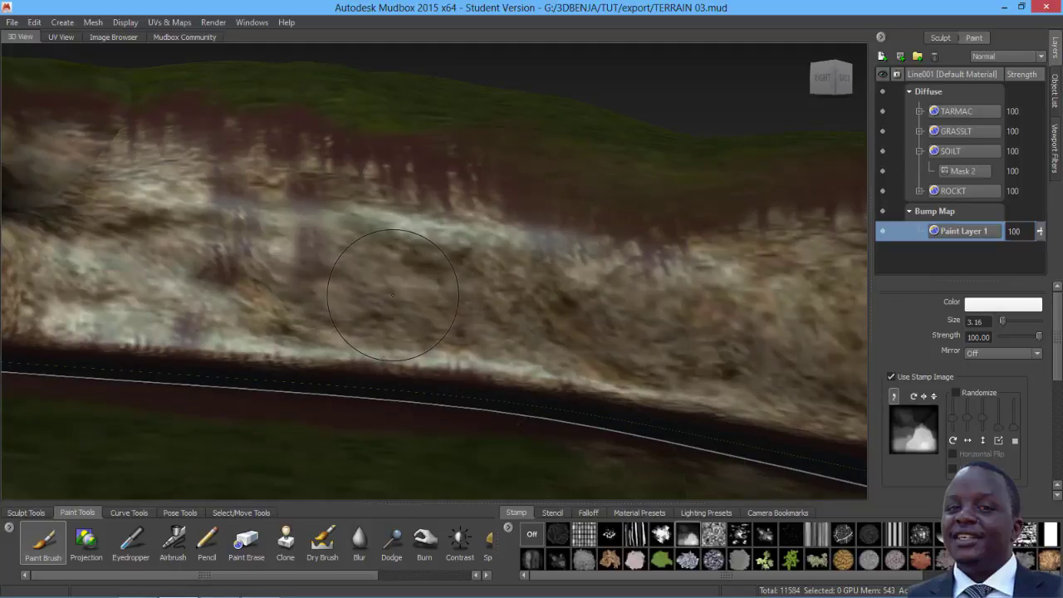
{"action": "key", "text": "b"}
{"action": "left_click_drag", "start_coordinate": [397, 297], "coordinate": [379, 296]}
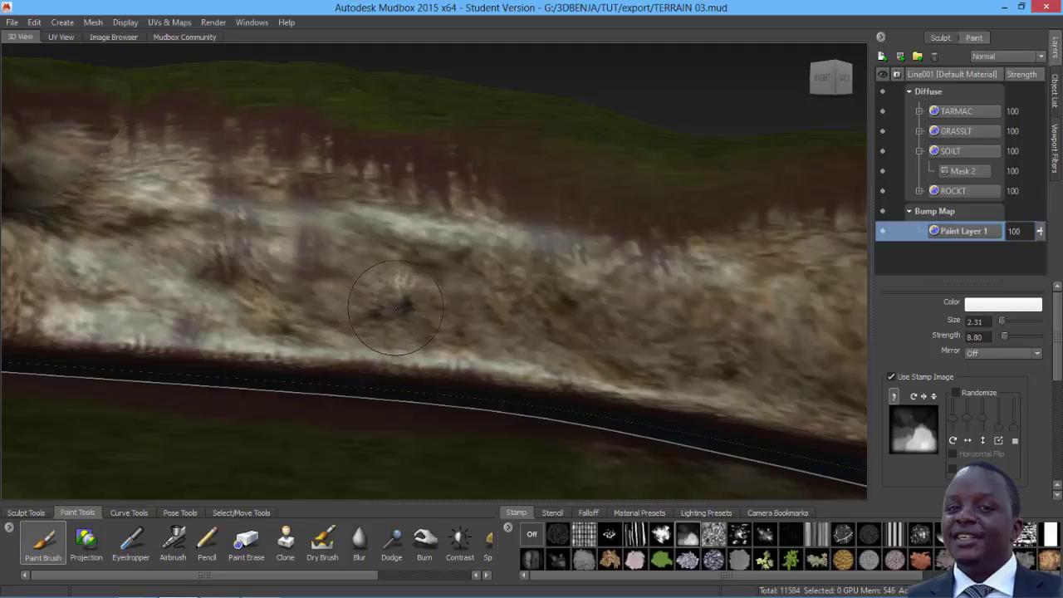
- Set the brush to size 3.37 and strength 21.10, and stamp relief marks along the middle of the cliff wall
{"action": "mouse_move", "coordinate": [463, 303]}
{"action": "left_mouse_down", "text": "alt"}
{"action": "mouse_move", "coordinate": [427, 304]}
{"action": "mouse_move", "coordinate": [444, 306]}
{"action": "left_mouse_up", "text": "alt"}
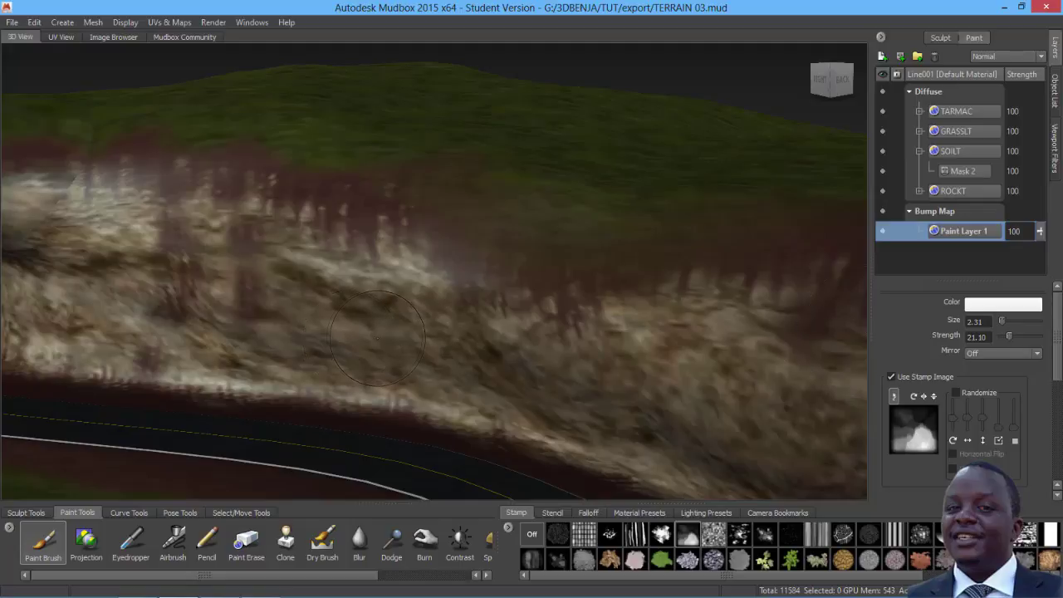
{"action": "key", "text": "b"}
{"action": "left_click_drag", "start_coordinate": [378, 338], "coordinate": [399, 338]}
{"action": "left_click_drag", "start_coordinate": [352, 312], "coordinate": [356, 348]}
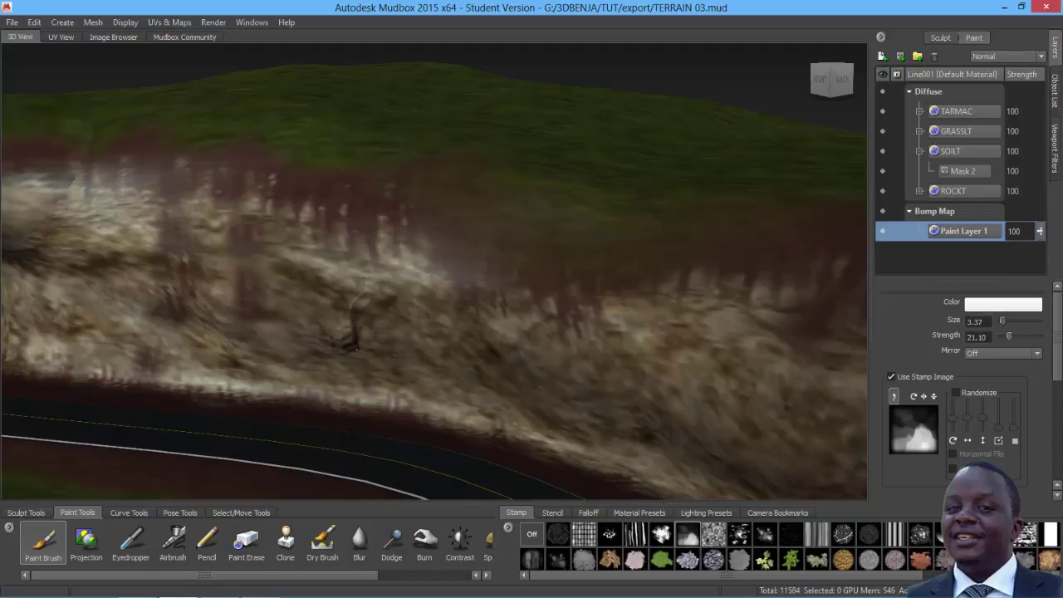
{"action": "left_click_drag", "start_coordinate": [420, 289], "coordinate": [427, 356]}
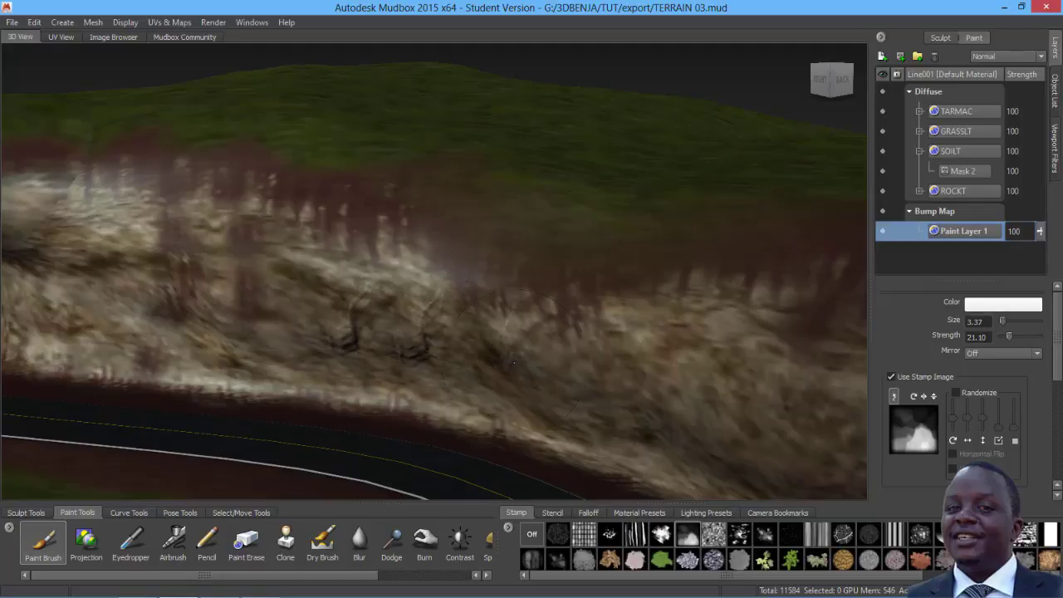
{"action": "left_click", "coordinate": [573, 373]}
{"action": "left_click", "coordinate": [620, 385]}
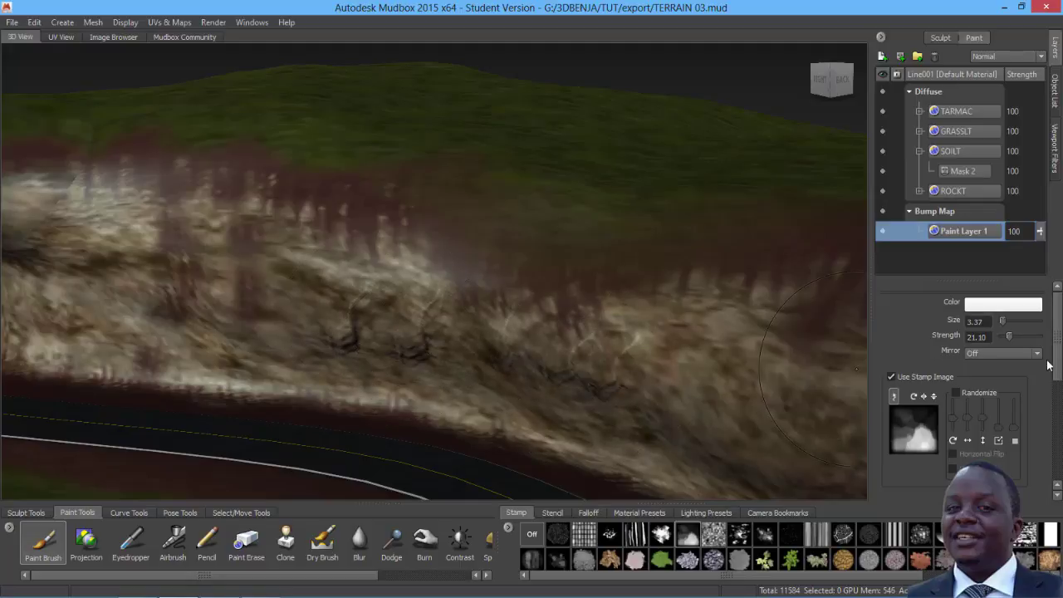
- Raise the brush strength to 59.60 and stamp deeper cracks along the cliff wall towards the tunnel
{"action": "left_click_drag", "start_coordinate": [1011, 337], "coordinate": [1024, 337]}
{"action": "left_click", "coordinate": [548, 363]}
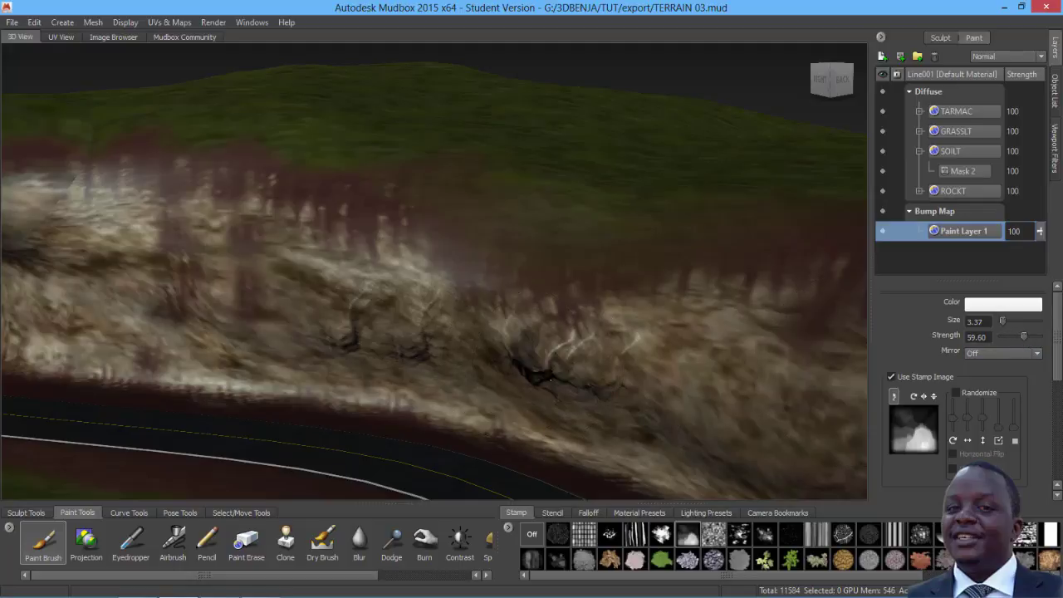
{"action": "mouse_move", "coordinate": [447, 367]}
{"action": "left_mouse_down"}
{"action": "mouse_move", "coordinate": [447, 382]}
{"action": "mouse_move", "coordinate": [446, 308]}
{"action": "left_mouse_up"}
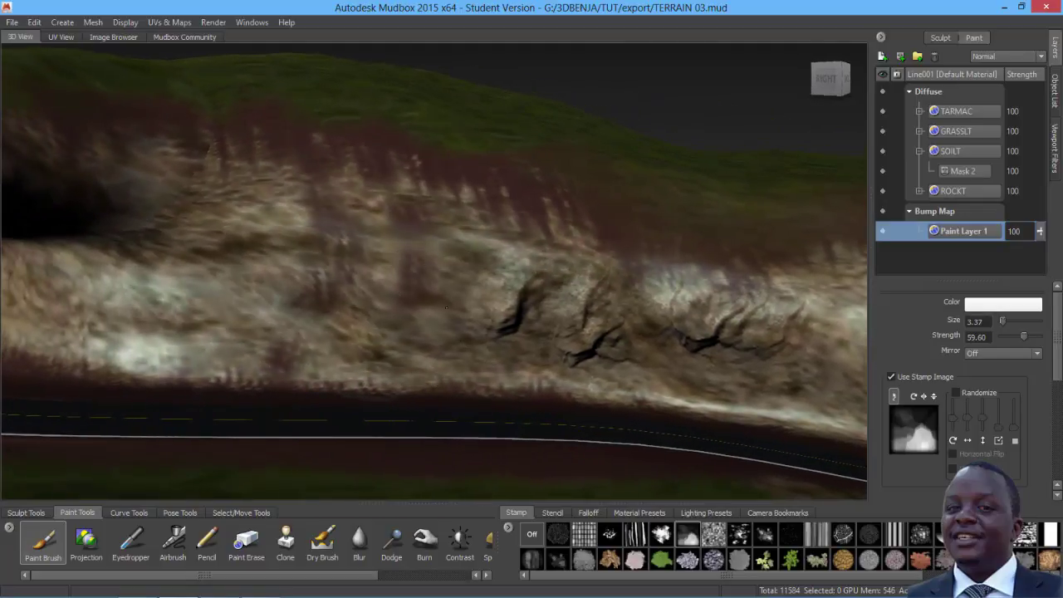
{"action": "left_click", "coordinate": [436, 274]}
{"action": "left_click", "coordinate": [309, 274]}
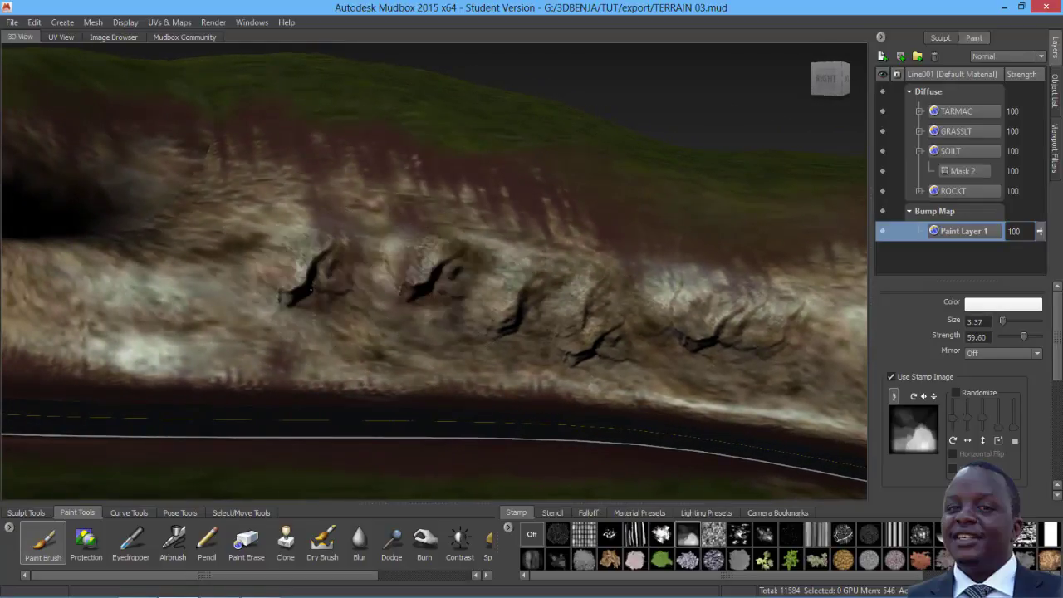
- Turn on stamp randomization and scatter varied cracks near the tunnel, low on the wall and along its upper edge
{"action": "left_click", "coordinate": [955, 393]}
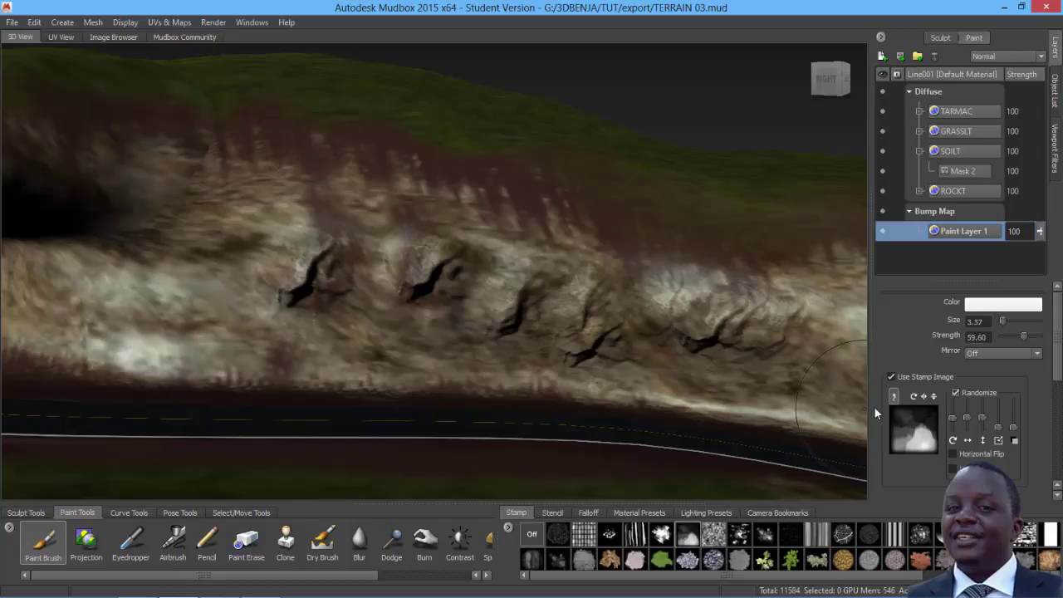
{"action": "left_click", "coordinate": [199, 249]}
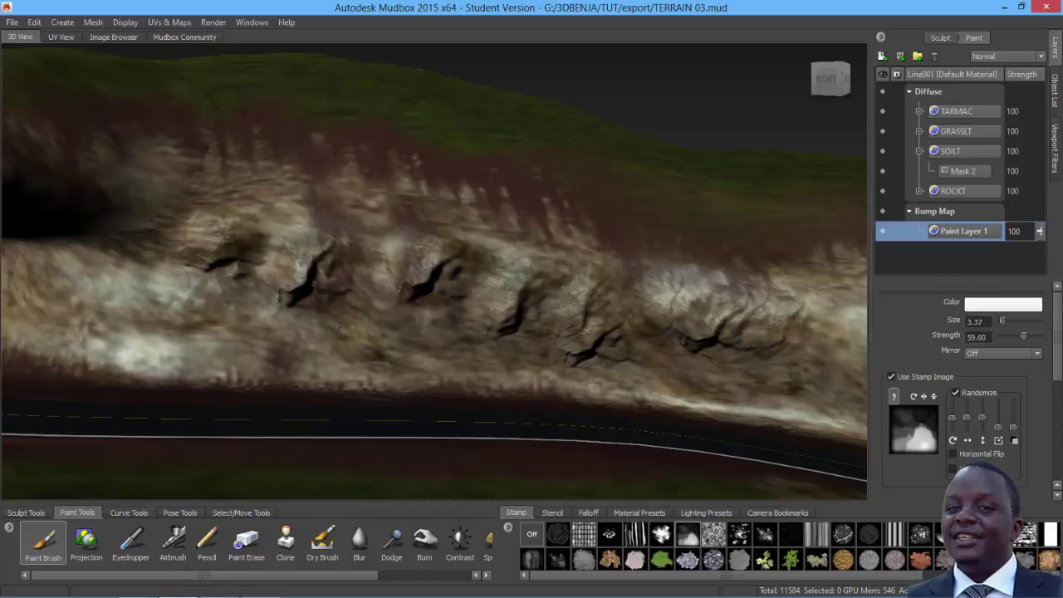
{"action": "left_click", "coordinate": [353, 341]}
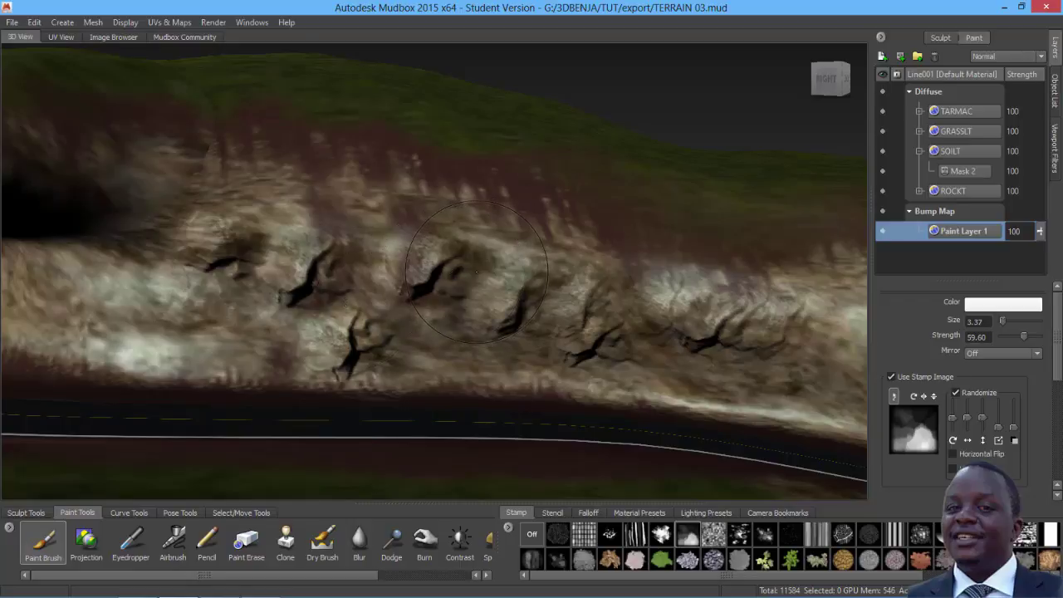
{"action": "left_click_drag", "start_coordinate": [476, 272], "coordinate": [274, 266], "text": "alt"}
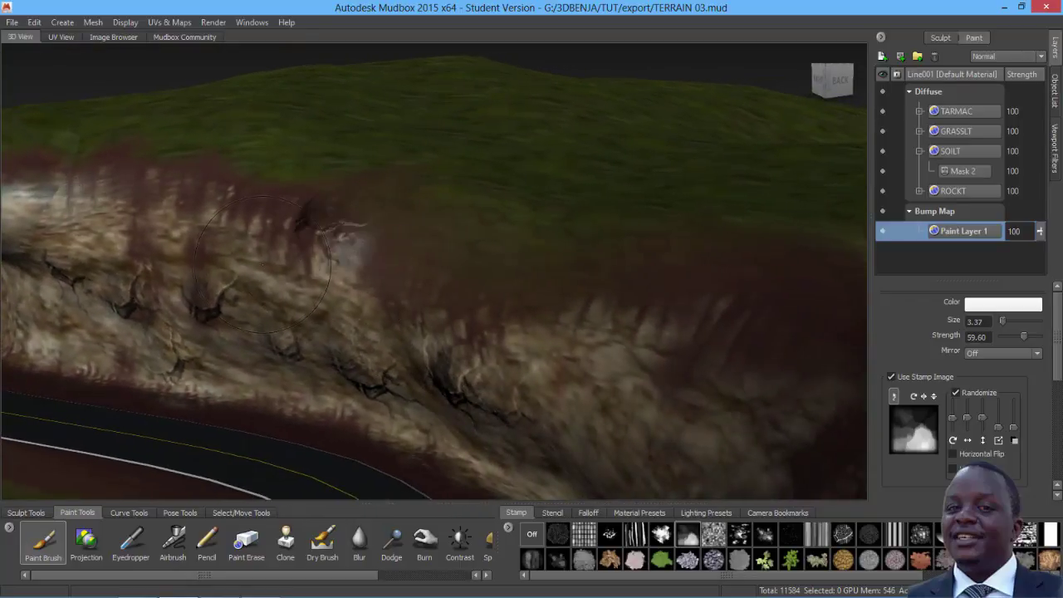
{"action": "left_click_drag", "start_coordinate": [202, 232], "coordinate": [170, 224]}
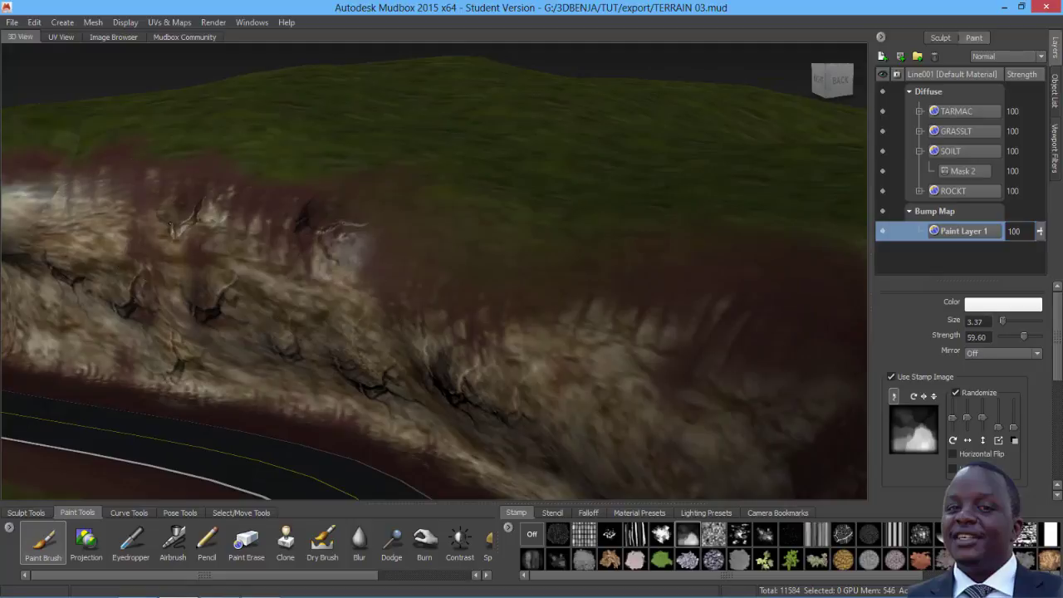
{"action": "left_click", "coordinate": [255, 244]}
- Stamp more randomized cracks on the bare rock where the cliff wall starts to bend away from the tunnel
{"action": "left_click_drag", "start_coordinate": [349, 289], "coordinate": [366, 300], "text": "alt"}
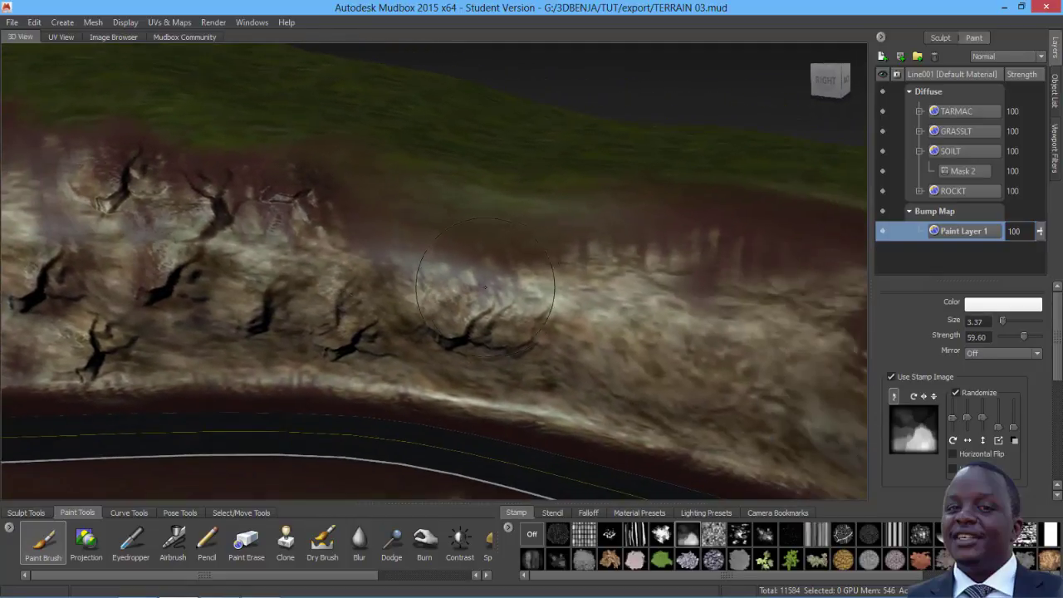
{"action": "left_click", "coordinate": [584, 285]}
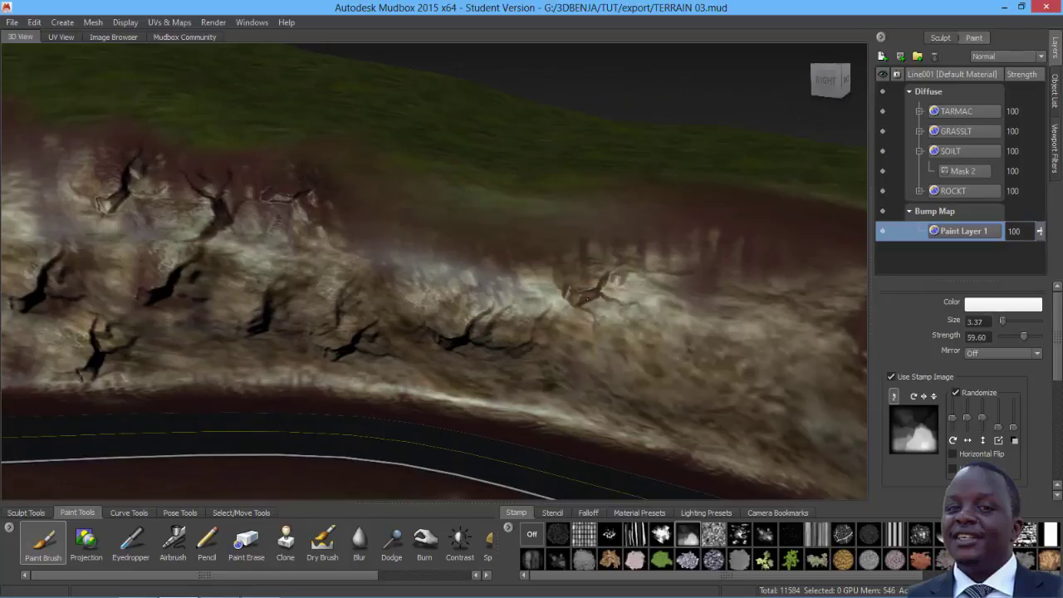
{"action": "left_click", "coordinate": [630, 336]}
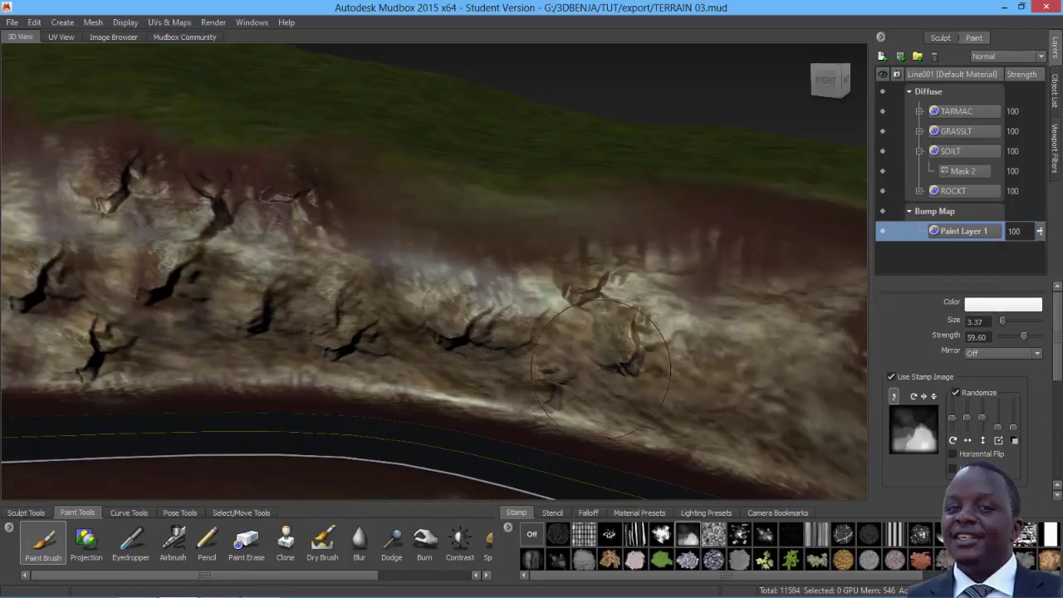
{"action": "left_click", "coordinate": [668, 367]}
- Continue the randomized cracks around the bend and onto the far stretch of the cliff wall
{"action": "left_click_drag", "start_coordinate": [701, 370], "coordinate": [643, 363], "text": "alt"}
{"action": "left_click", "coordinate": [620, 297]}
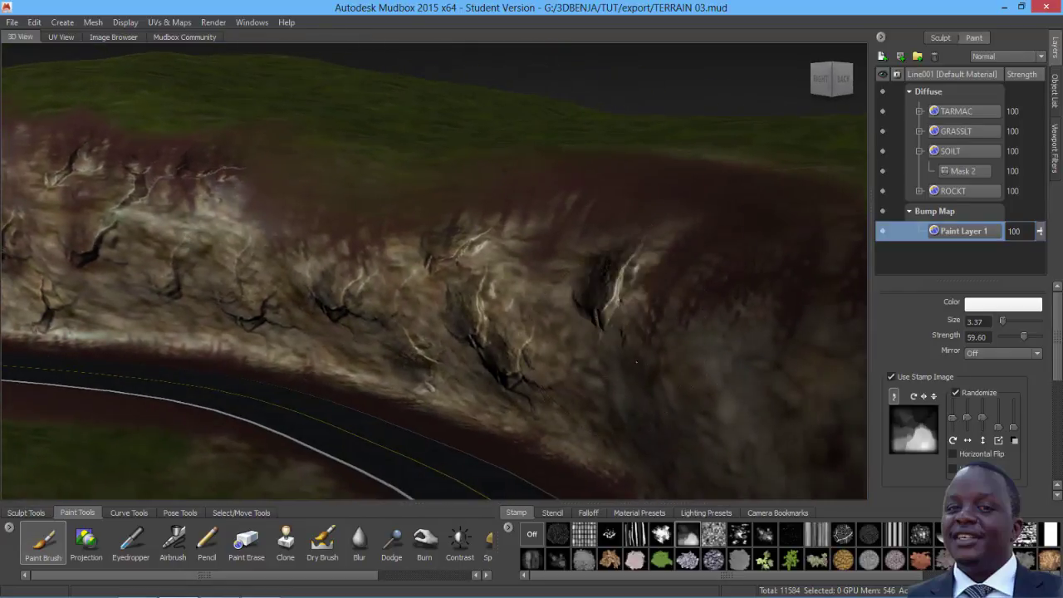
{"action": "left_click", "coordinate": [650, 363]}
{"action": "mouse_move", "coordinate": [632, 360]}
{"action": "left_mouse_down", "text": "alt"}
{"action": "mouse_move", "coordinate": [506, 349]}
{"action": "mouse_move", "coordinate": [573, 374]}
{"action": "mouse_move", "coordinate": [615, 365]}
{"action": "mouse_move", "coordinate": [416, 299]}
{"action": "mouse_move", "coordinate": [491, 178]}
{"action": "left_mouse_up", "text": "alt"}
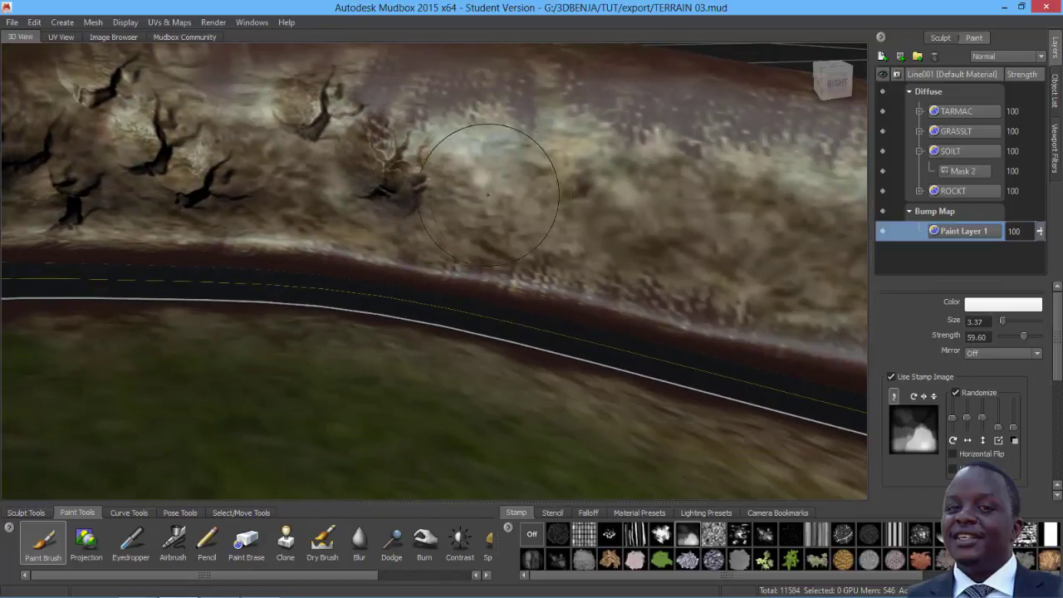
{"action": "left_click", "coordinate": [583, 159]}
{"action": "left_click", "coordinate": [680, 196]}
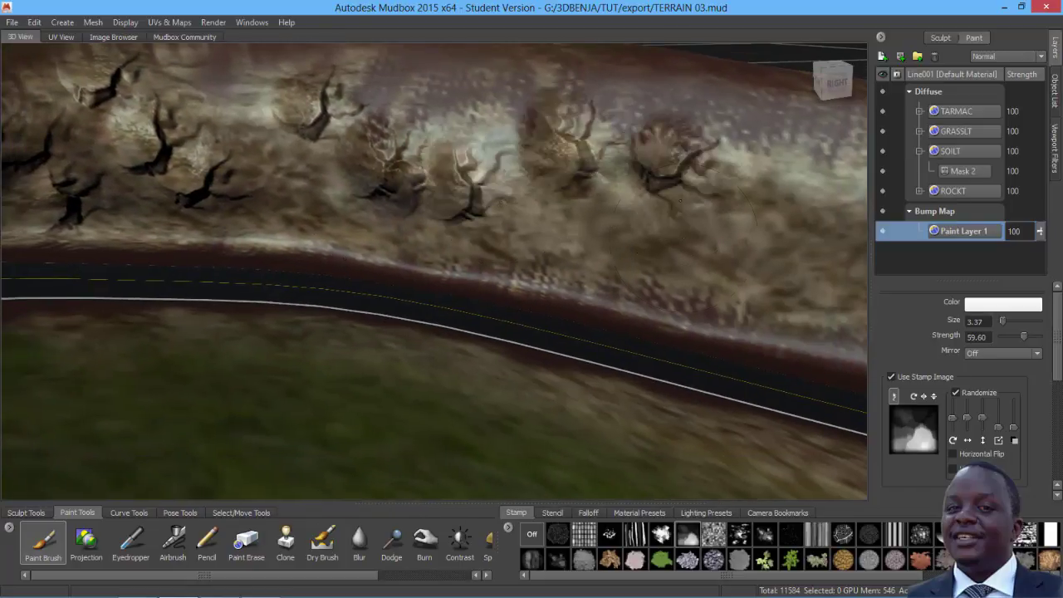
- Load the vertical streak stamp, try one imprint on the far cliff wall at strength 59.60, and undo it
{"action": "left_click", "coordinate": [816, 534]}
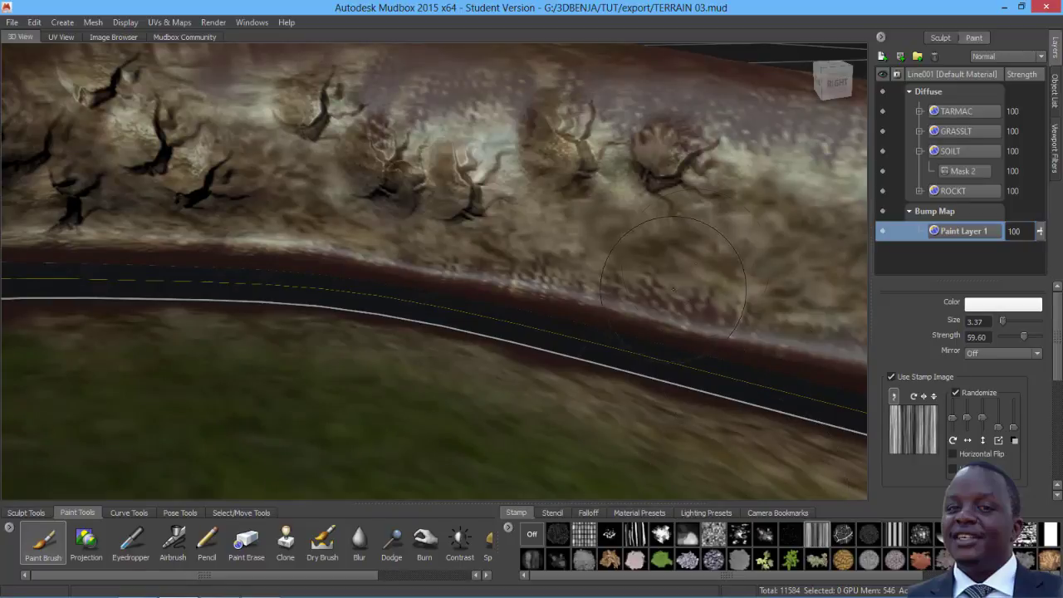
{"action": "left_click", "coordinate": [727, 214]}
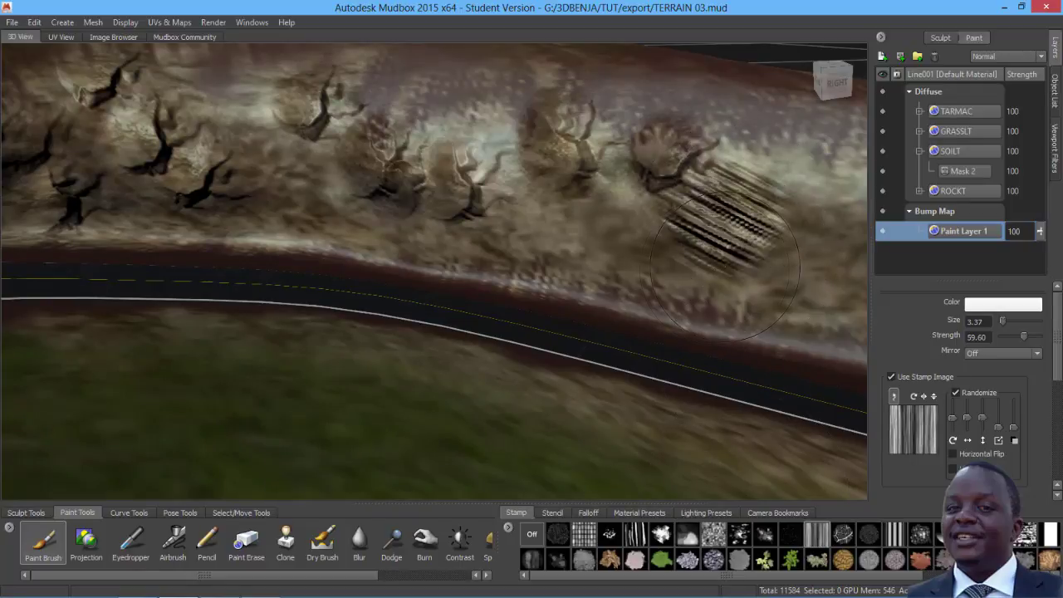
{"action": "key", "text": "ctrl+z"}
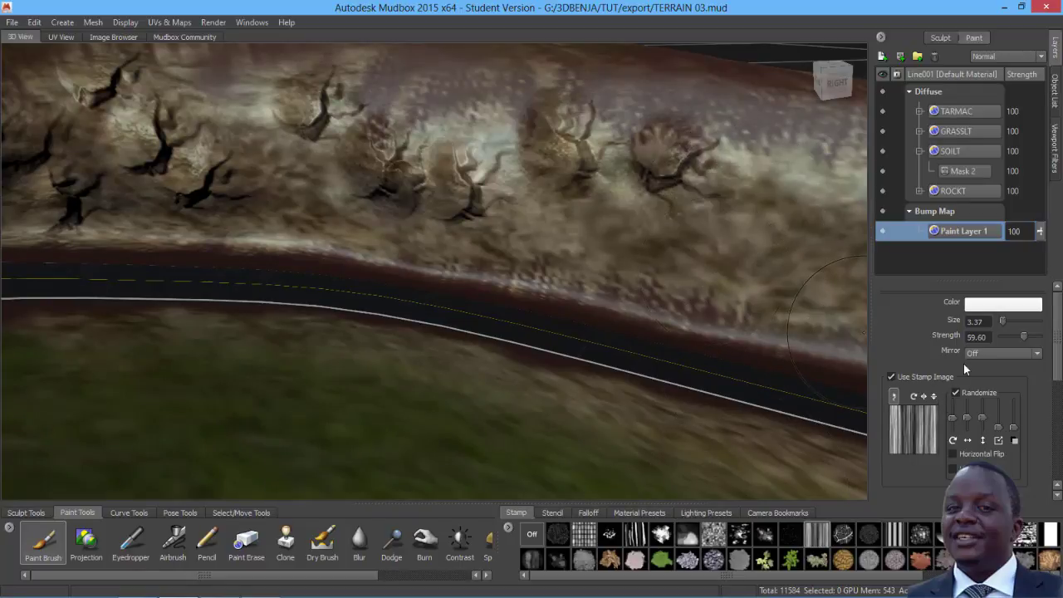
- Try the streak stamp at strength 21.10 on three spots of the far cliff wall, and undo the imprints
{"action": "left_click_drag", "start_coordinate": [1022, 334], "coordinate": [1011, 337]}
{"action": "left_click", "coordinate": [648, 166]}
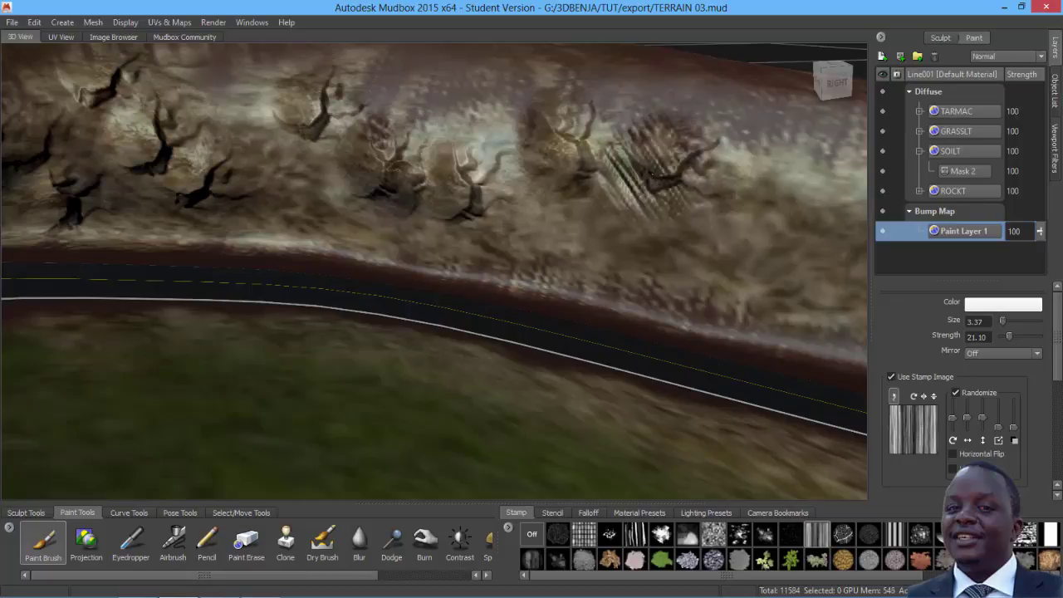
{"action": "left_click", "coordinate": [726, 259]}
{"action": "left_click", "coordinate": [760, 178]}
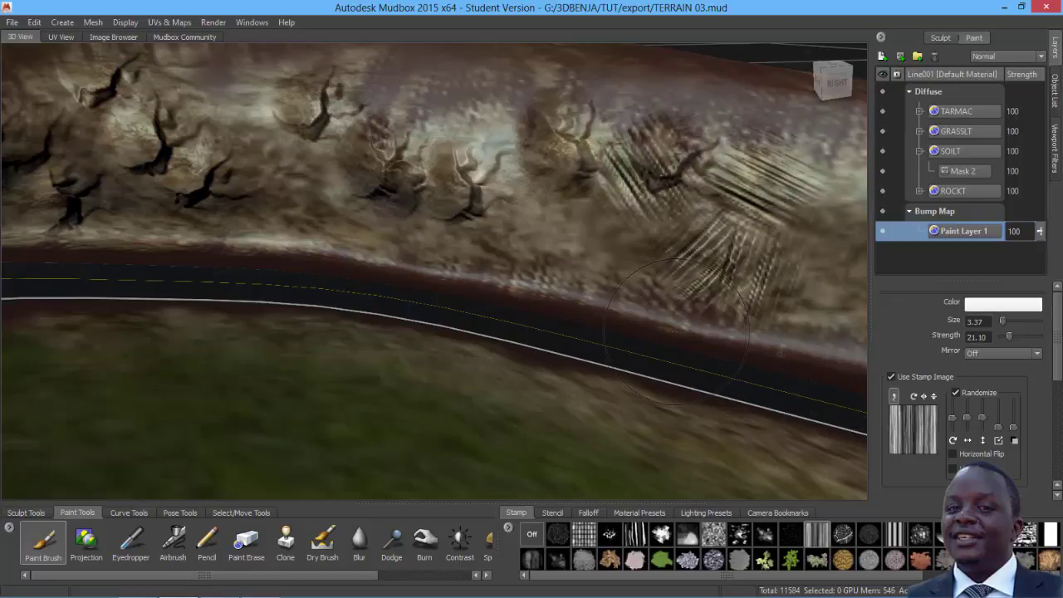
{"action": "key", "text": "ctrl+z"}
{"action": "key", "text": "ctrl+z"}
{"action": "key", "text": "ctrl+z"}
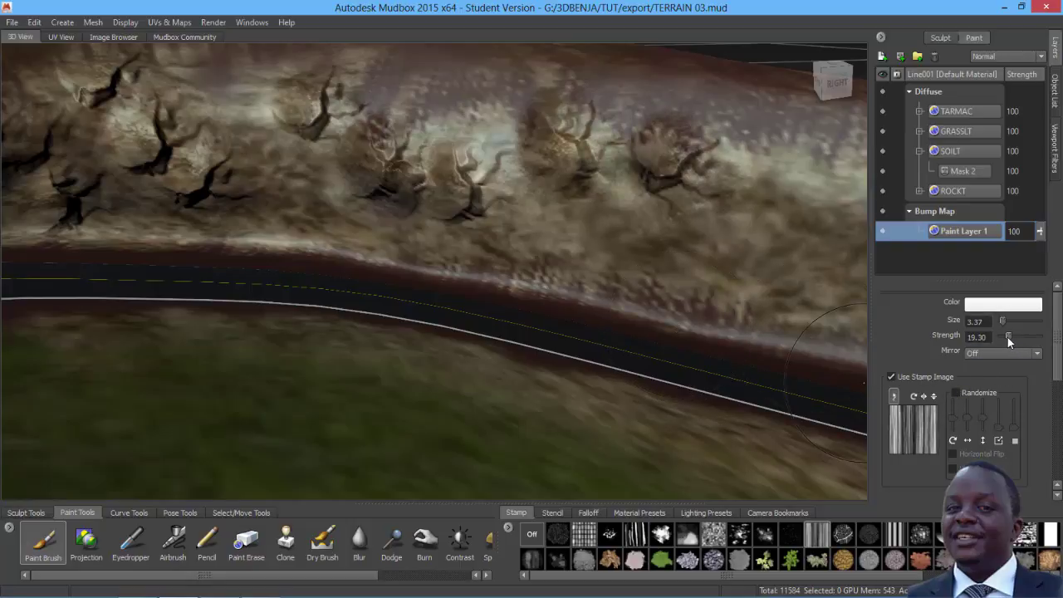
- Set the brush strength to 1.80 with randomization off and brush fine streaks across the cracked cliff wall
{"action": "left_click_drag", "start_coordinate": [1001, 338], "coordinate": [1000, 338]}
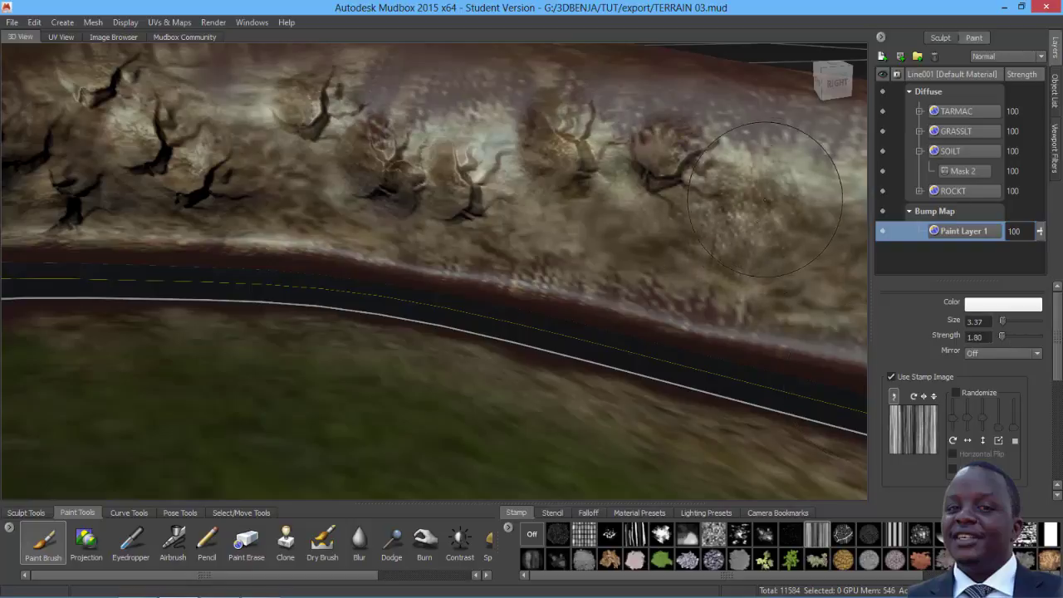
{"action": "mouse_move", "coordinate": [633, 146]}
{"action": "left_mouse_down"}
{"action": "mouse_move", "coordinate": [474, 159]}
{"action": "mouse_move", "coordinate": [440, 193]}
{"action": "mouse_move", "coordinate": [308, 108]}
{"action": "mouse_move", "coordinate": [266, 129]}
{"action": "mouse_move", "coordinate": [362, 98]}
{"action": "mouse_move", "coordinate": [245, 152]}
{"action": "mouse_move", "coordinate": [187, 124]}
{"action": "mouse_move", "coordinate": [241, 158]}
{"action": "mouse_move", "coordinate": [446, 208]}
{"action": "mouse_move", "coordinate": [368, 172]}
{"action": "left_mouse_up"}
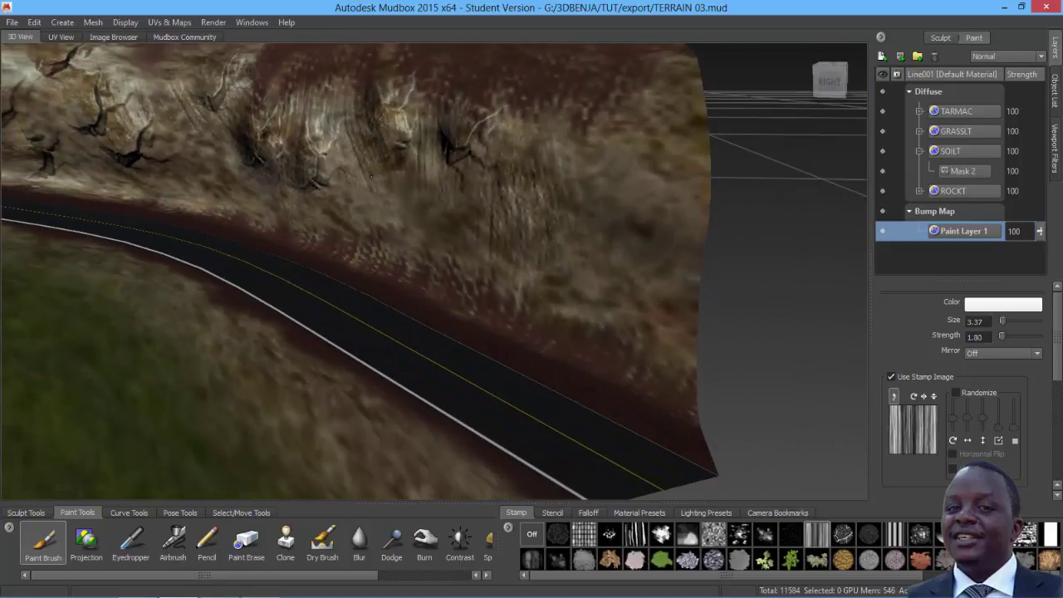
{"action": "middle_click_drag", "start_coordinate": [368, 173], "coordinate": [537, 240], "text": "alt"}
{"action": "left_click_drag", "start_coordinate": [452, 247], "coordinate": [364, 248], "text": "alt"}
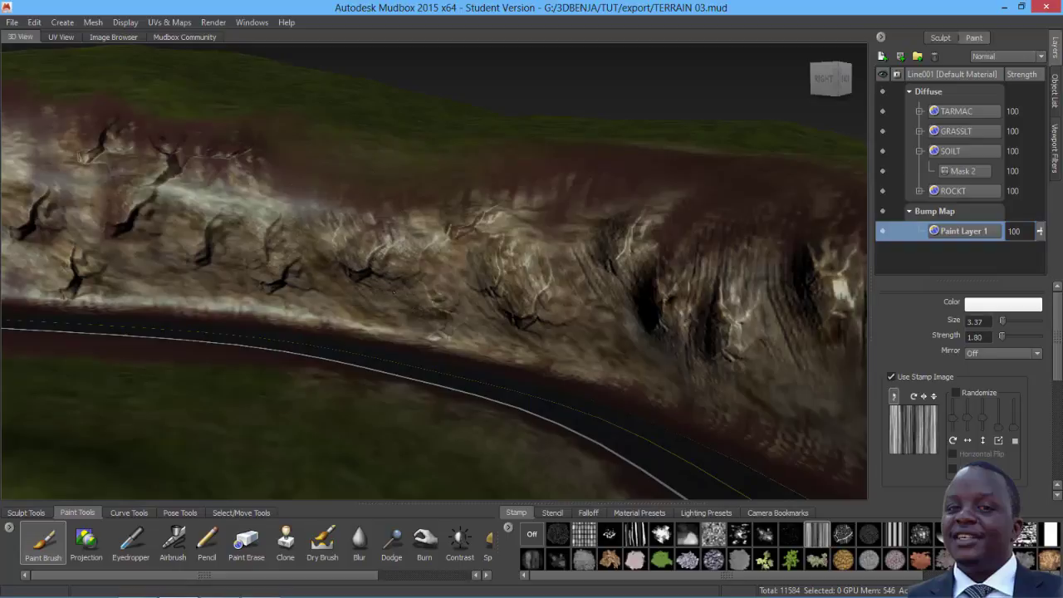
{"action": "middle_click_drag", "start_coordinate": [132, 216], "coordinate": [319, 206], "text": "alt"}
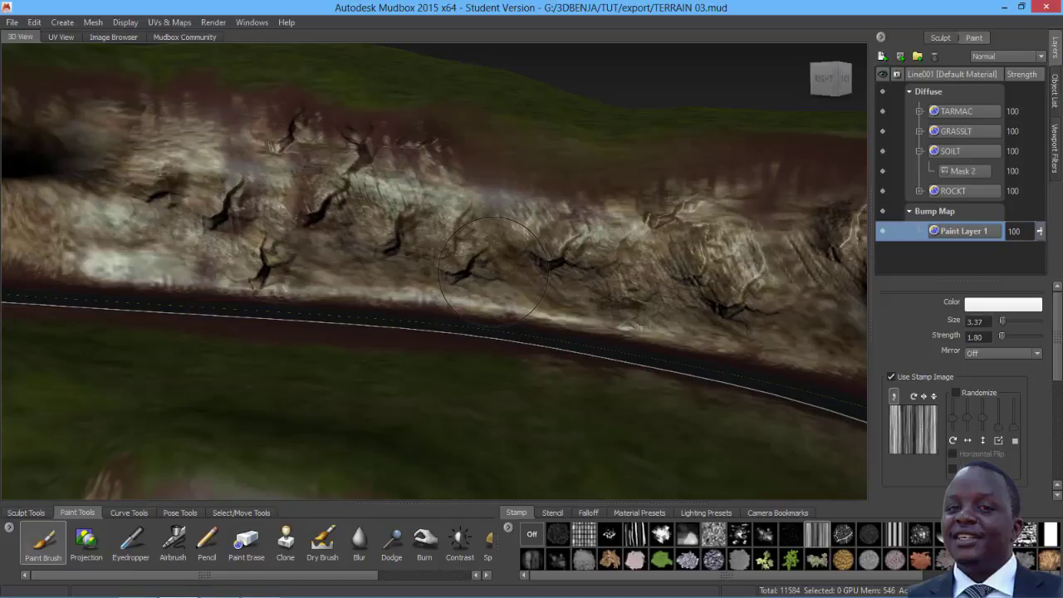
- Reduce the strength of the bump map's Paint Layer 1 to 73
{"action": "left_click_drag", "start_coordinate": [506, 237], "coordinate": [430, 279], "text": "alt"}
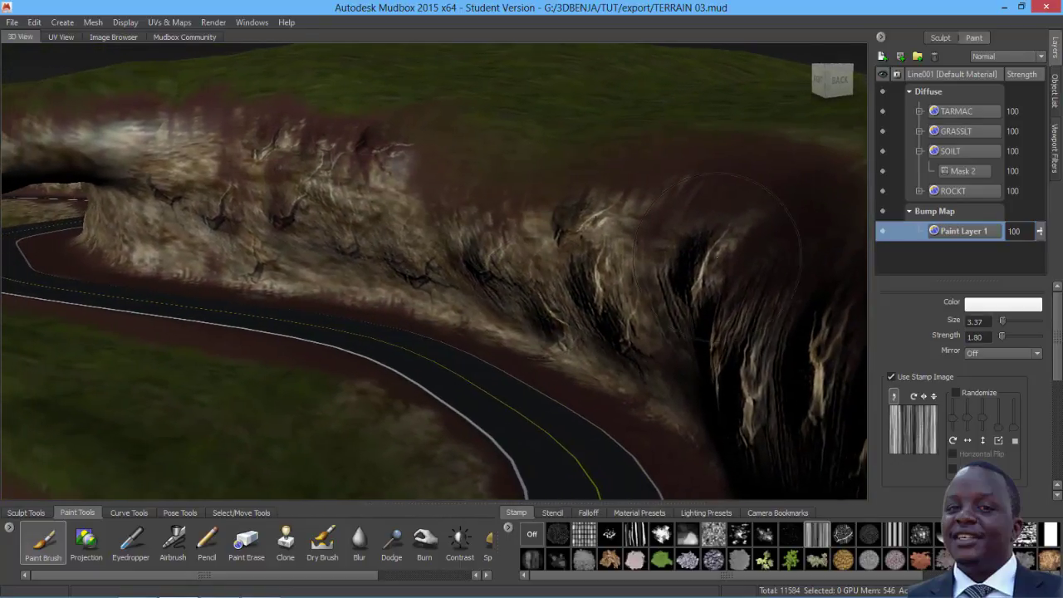
{"action": "left_click", "coordinate": [1040, 231]}
{"action": "mouse_move", "coordinate": [1042, 231]}
{"action": "left_mouse_down"}
{"action": "mouse_move", "coordinate": [1048, 265]}
{"action": "mouse_move", "coordinate": [1047, 250]}
{"action": "left_mouse_up"}
- Examine the rock relief around the tunnel entrance and the outer end of the cliff from several angles
{"action": "mouse_move", "coordinate": [574, 324]}
{"action": "left_mouse_down", "text": "alt"}
{"action": "mouse_move", "coordinate": [507, 336]}
{"action": "mouse_move", "coordinate": [557, 311]}
{"action": "mouse_move", "coordinate": [628, 300]}
{"action": "mouse_move", "coordinate": [448, 287]}
{"action": "mouse_move", "coordinate": [557, 312]}
{"action": "mouse_move", "coordinate": [527, 286]}
{"action": "left_mouse_up", "text": "alt"}
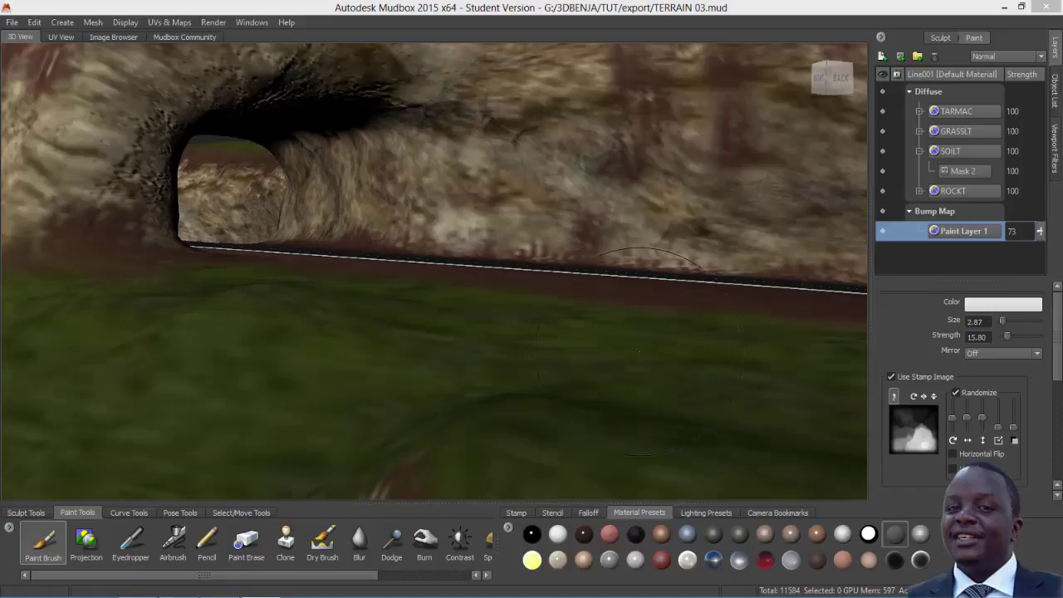
{"action": "mouse_move", "coordinate": [432, 315]}
{"action": "left_mouse_down", "text": "alt"}
{"action": "mouse_move", "coordinate": [499, 353]}
{"action": "mouse_move", "coordinate": [374, 387]}
{"action": "mouse_move", "coordinate": [508, 394]}
{"action": "mouse_move", "coordinate": [337, 385]}
{"action": "mouse_move", "coordinate": [598, 357]}
{"action": "mouse_move", "coordinate": [702, 278]}
{"action": "mouse_move", "coordinate": [515, 211]}
{"action": "left_mouse_up", "text": "alt"}
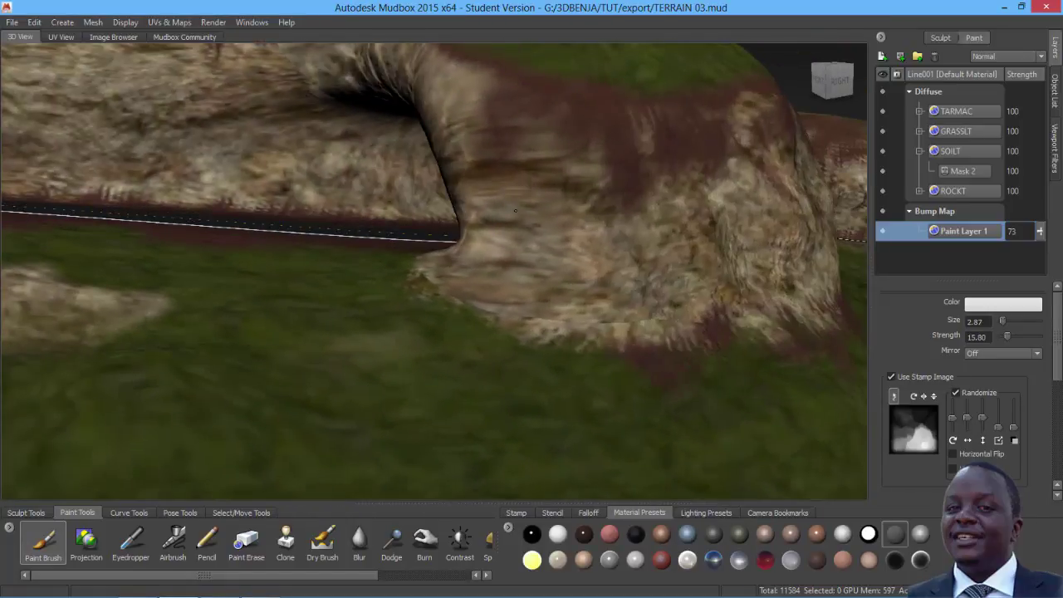
{"action": "left_click_drag", "start_coordinate": [673, 274], "coordinate": [447, 322], "text": "alt"}
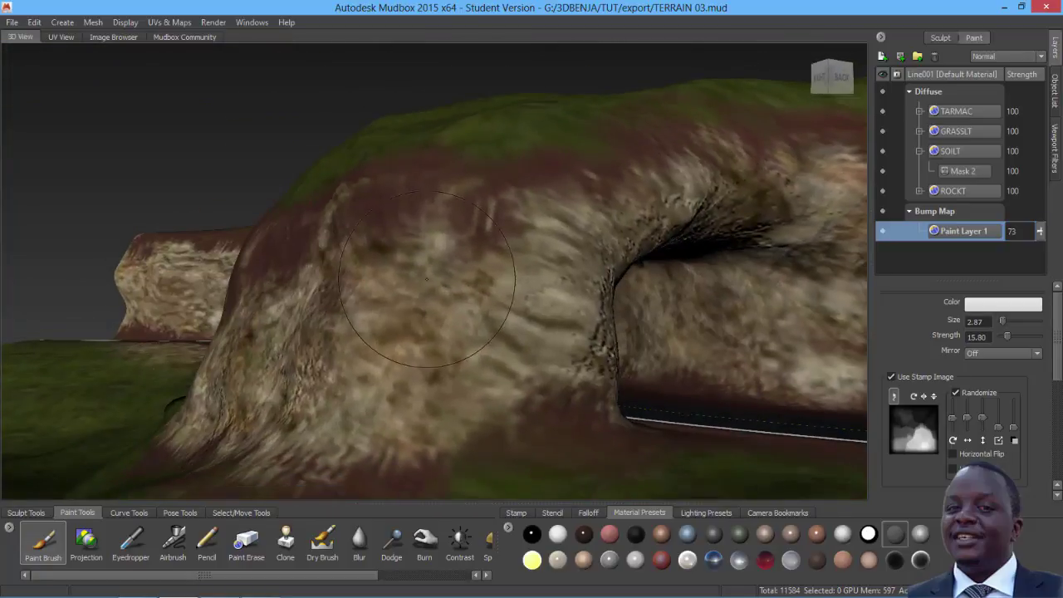
- Compare the cliff and tunnel with the bump map hidden and shown, viewing the terrain up close and from the road side
{"action": "left_click", "coordinate": [883, 213]}
{"action": "left_click", "coordinate": [883, 213]}
{"action": "middle_click_drag", "start_coordinate": [806, 316], "coordinate": [465, 250], "text": "alt"}
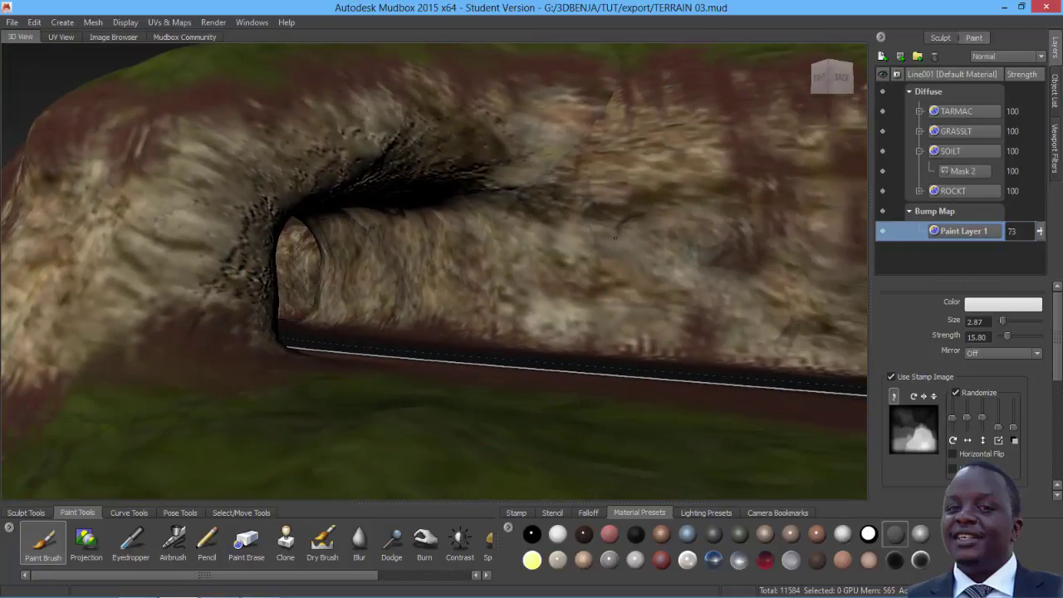
{"action": "left_click_drag", "start_coordinate": [616, 237], "coordinate": [375, 302], "text": "alt"}
{"action": "scroll", "coordinate": [540, 291], "scroll_direction": "down", "scroll_amount": 5}
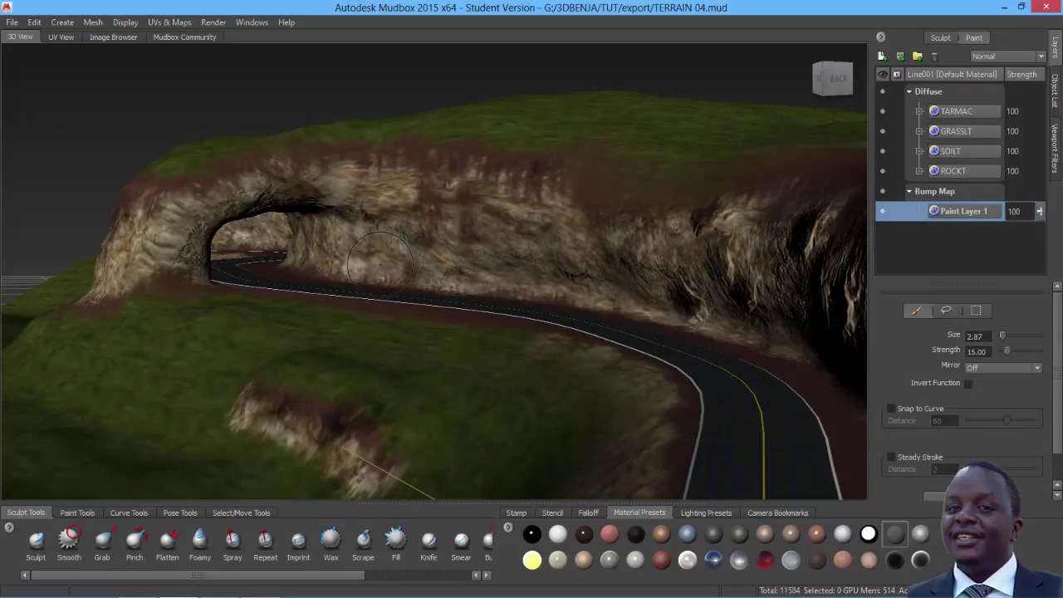
{"action": "left_click_drag", "start_coordinate": [357, 266], "coordinate": [391, 264], "text": "alt"}
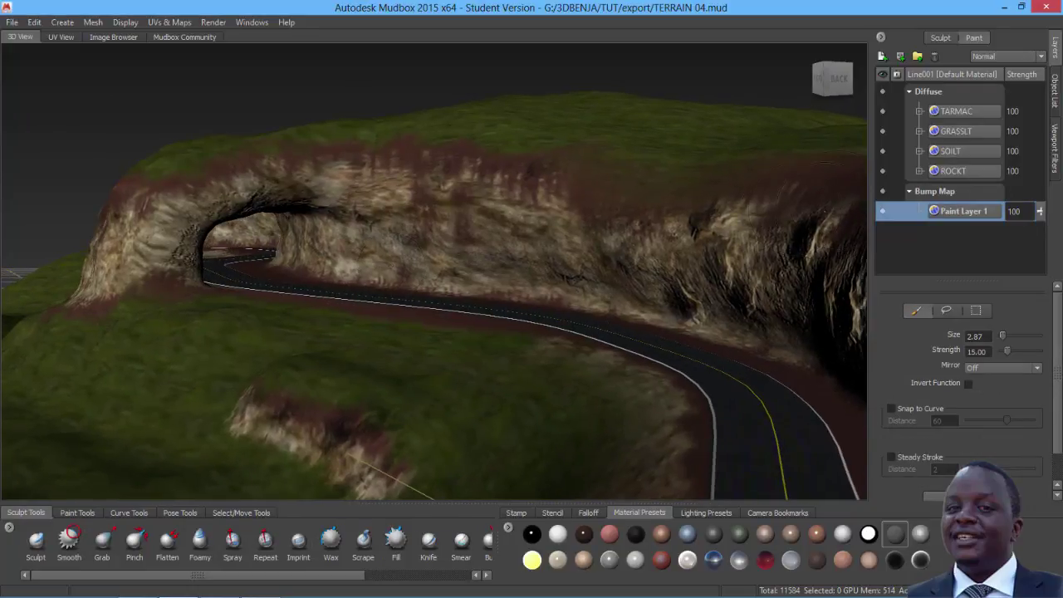
{"action": "left_click", "coordinate": [884, 190]}
{"action": "left_click", "coordinate": [885, 190]}
{"action": "left_click", "coordinate": [886, 190]}
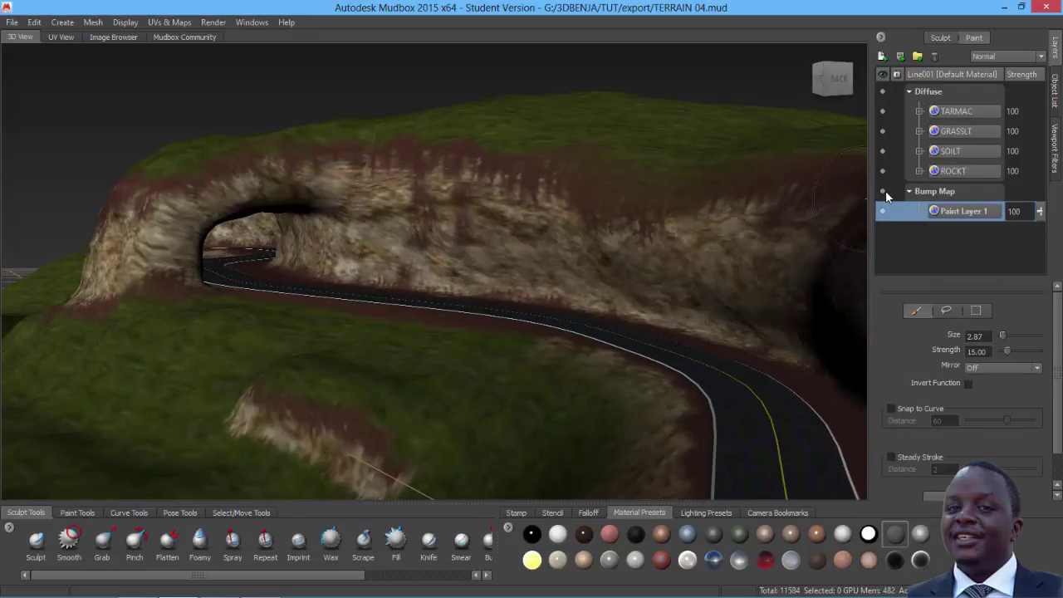
{"action": "left_click", "coordinate": [885, 192]}
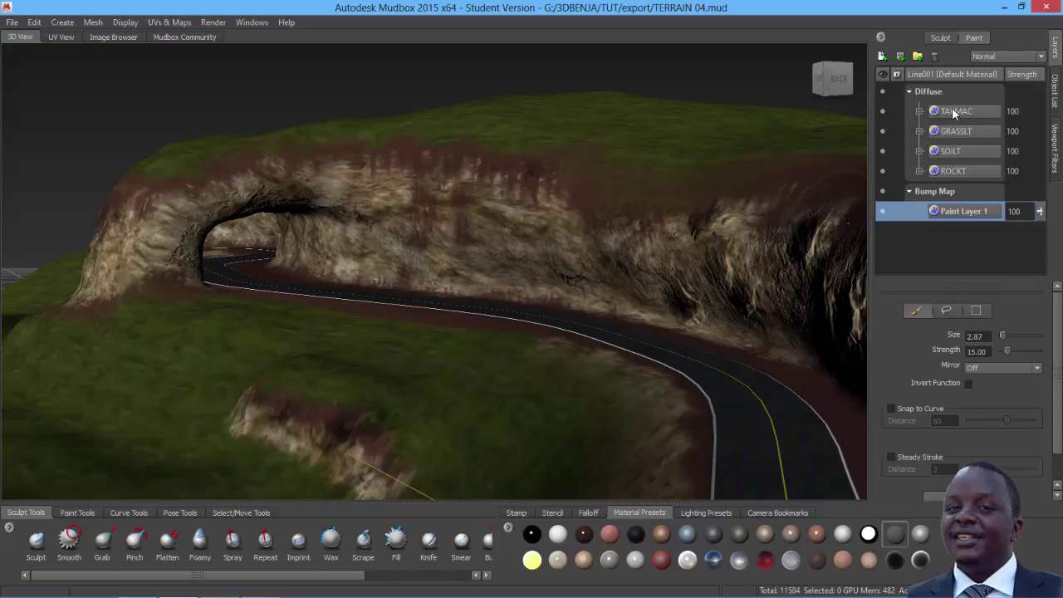
- Merge all visible diffuse layers into a single layer and check it by toggling its visibility
{"action": "left_click", "coordinate": [953, 114]}
{"action": "right_click", "coordinate": [954, 114]}
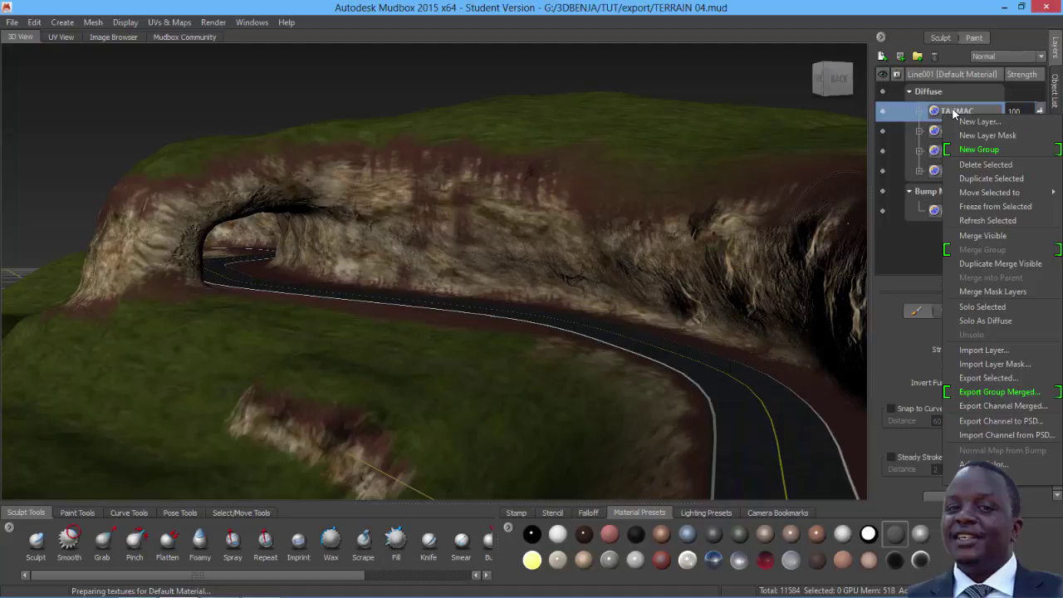
{"action": "left_click", "coordinate": [980, 236]}
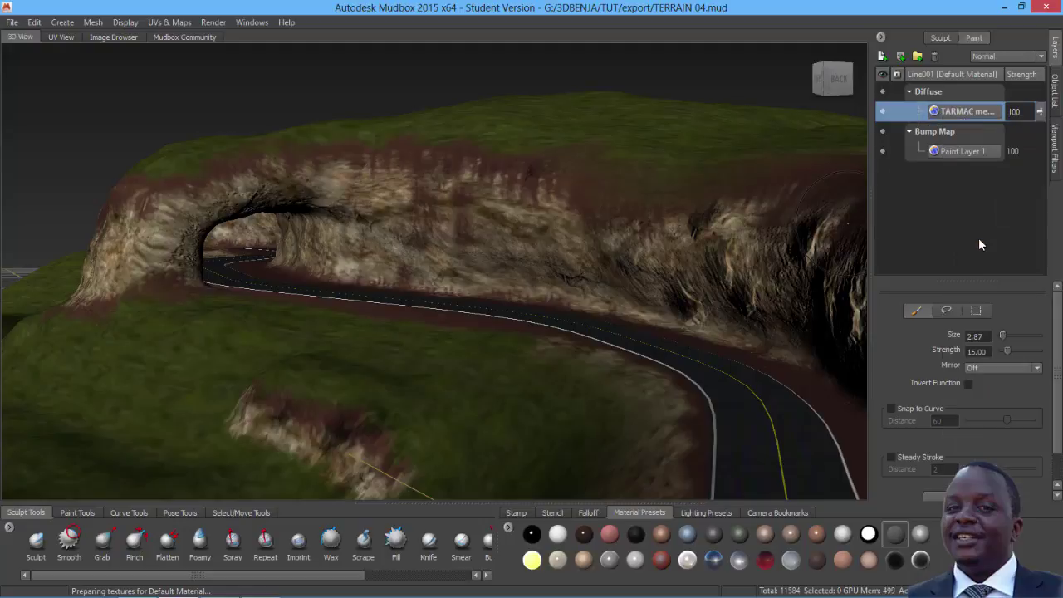
{"action": "left_click", "coordinate": [885, 112]}
{"action": "left_click", "coordinate": [885, 113]}
- Export the merged diffuse layer as the JPG image TERRAIN_DIFFUSE in the TERRAIN images folder
{"action": "right_click", "coordinate": [946, 111]}
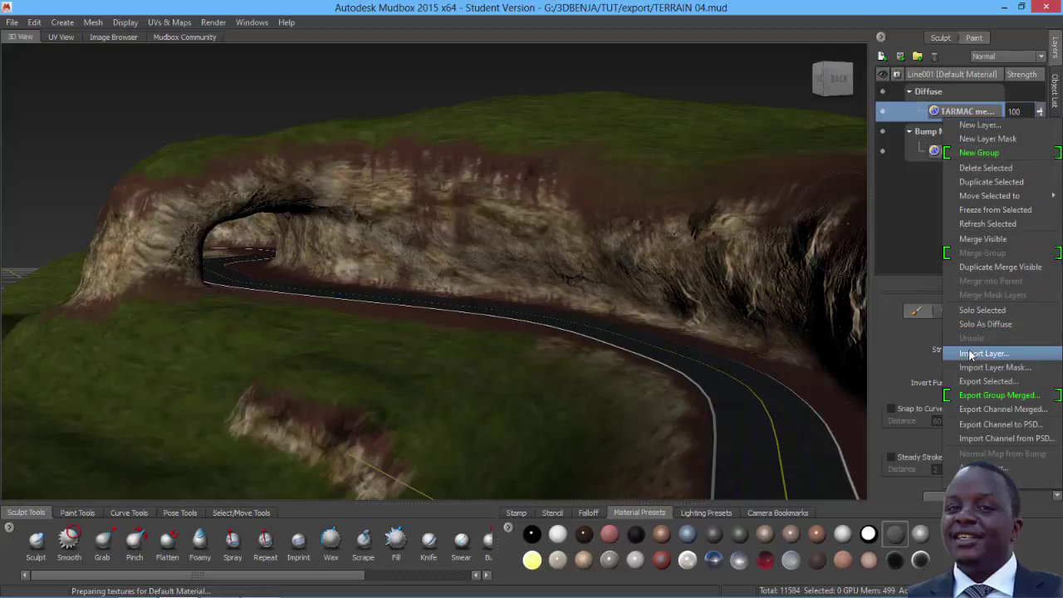
{"action": "left_click", "coordinate": [980, 380]}
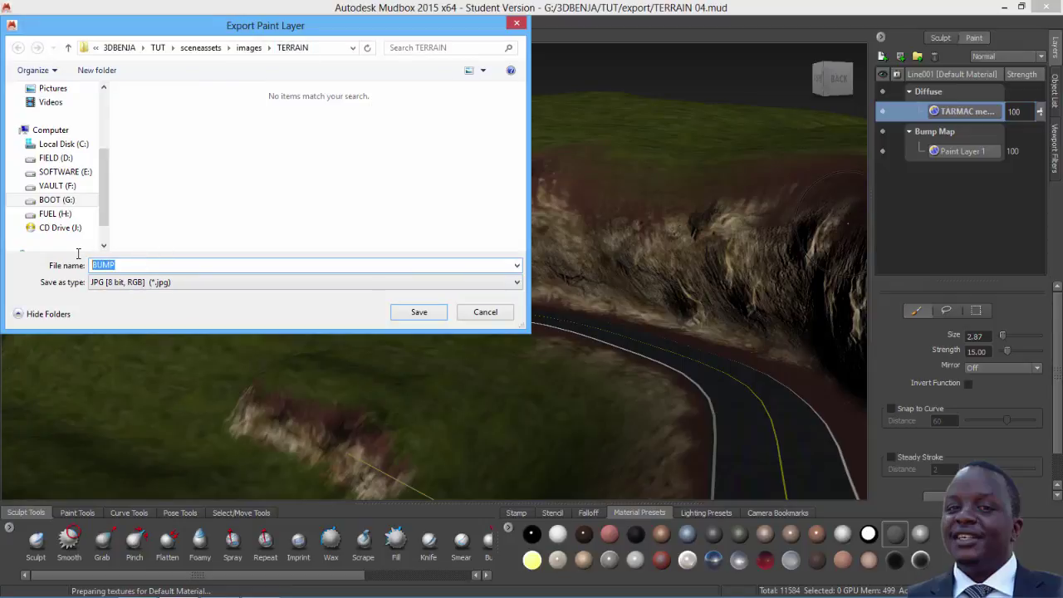
{"action": "type", "text": "TERRAIN_DIFFUSE"}
{"action": "left_click", "coordinate": [418, 312]}
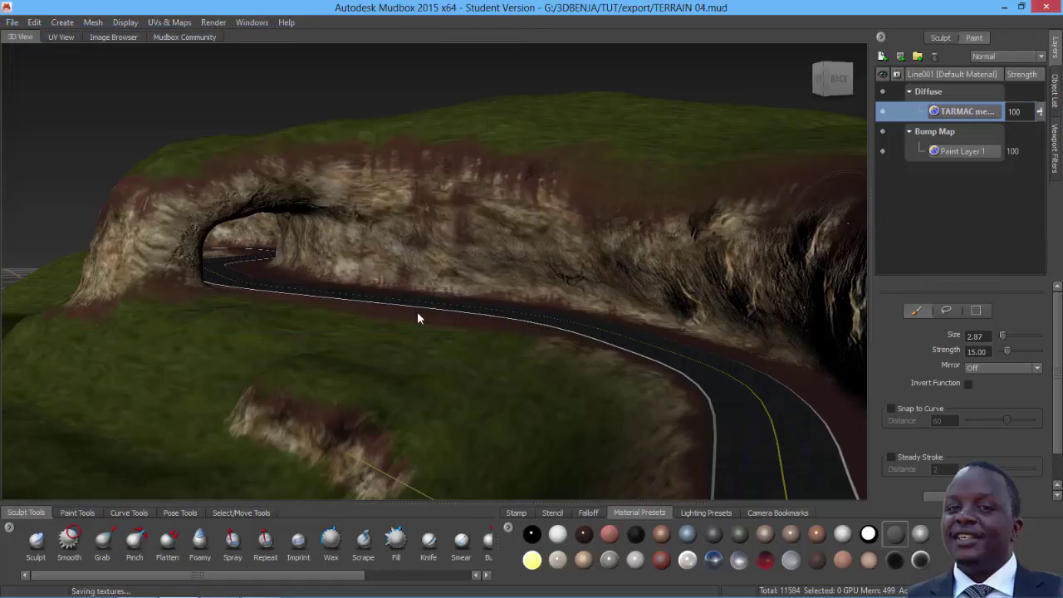
- Export the bump map's Paint Layer 1 as the JPG image TERRAIN_BUMP in the same TERRAIN folder
{"action": "left_click", "coordinate": [951, 154]}
{"action": "right_click", "coordinate": [952, 155]}
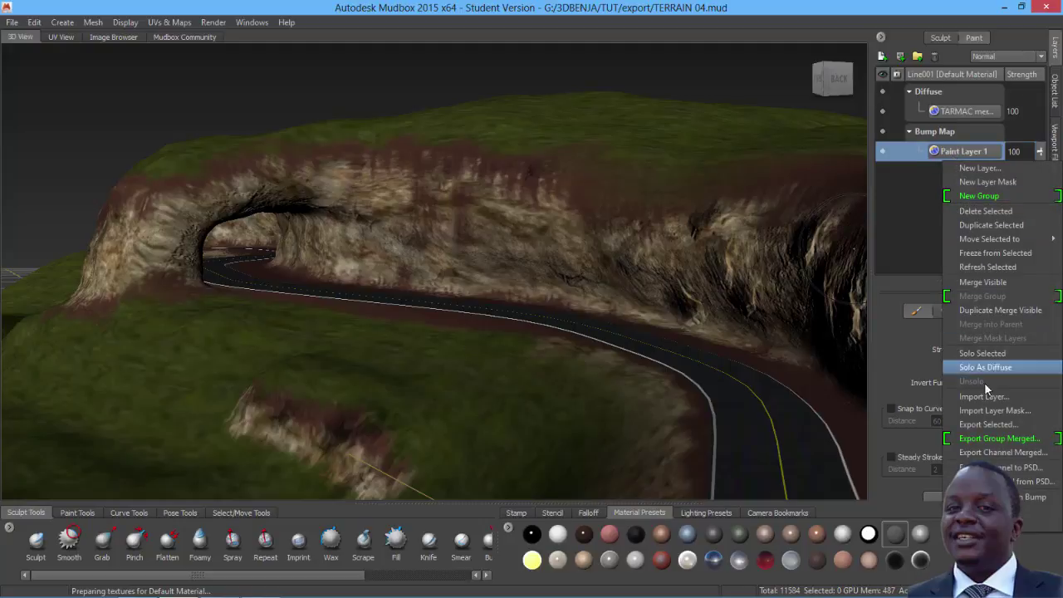
{"action": "left_click", "coordinate": [977, 427]}
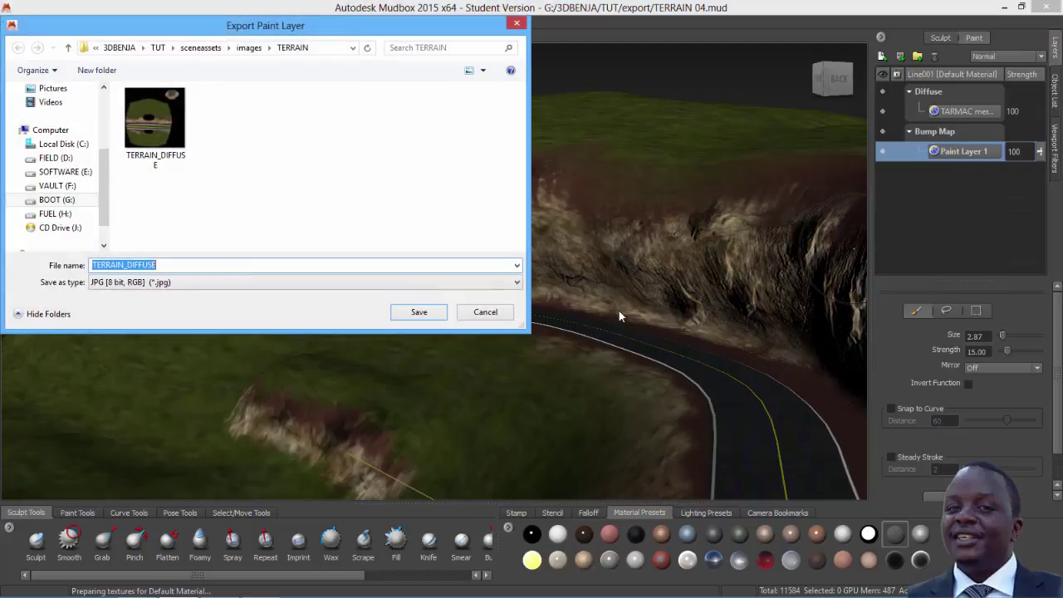
{"action": "left_click", "coordinate": [179, 265]}
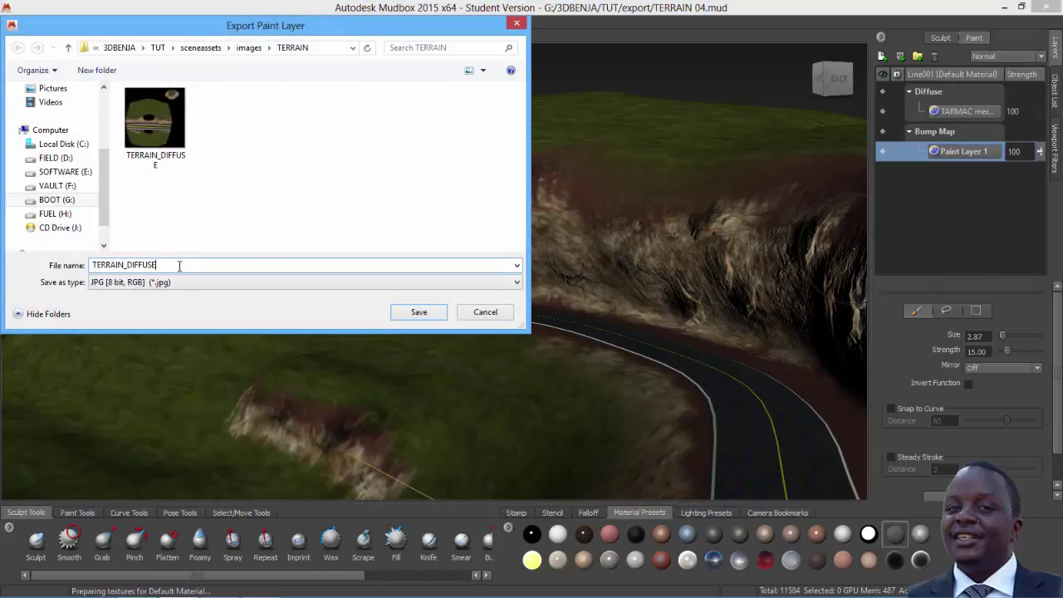
{"action": "key", "text": "BackSpace"}
{"action": "key", "text": "BackSpace"}
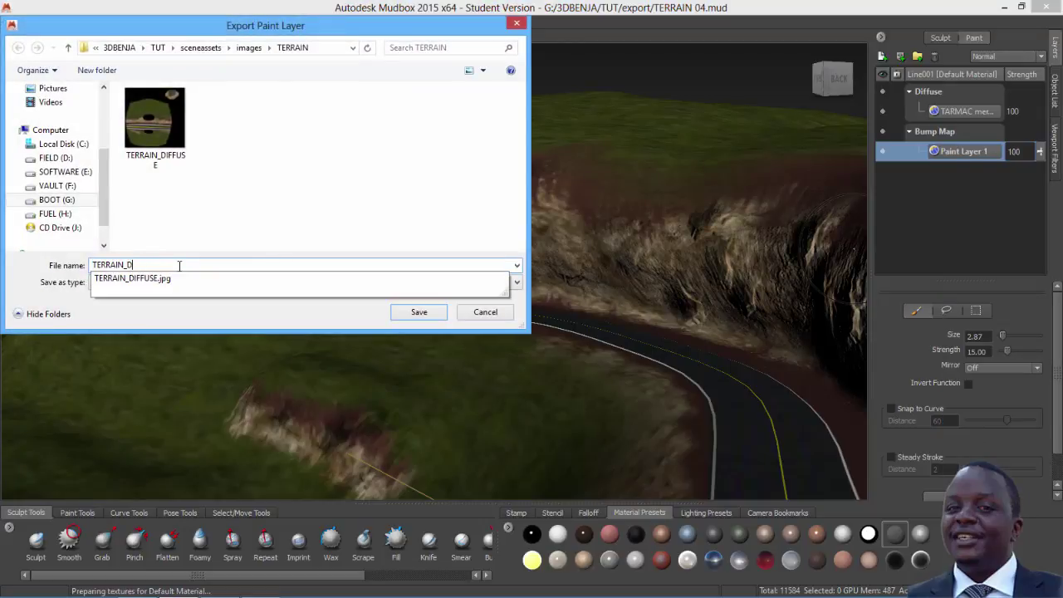
{"action": "type", "text": "BUMP"}
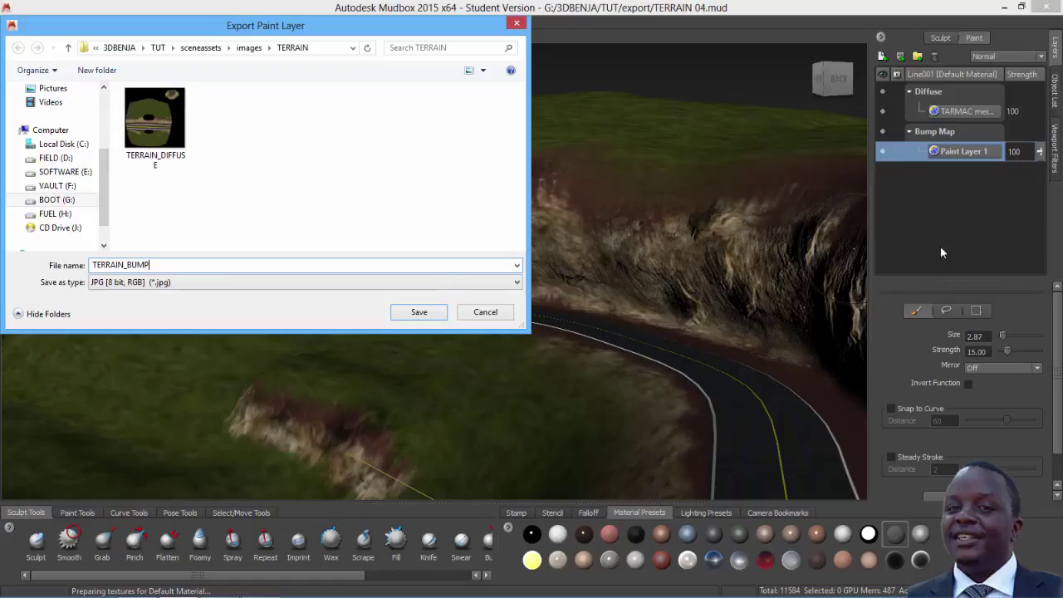
{"action": "left_click", "coordinate": [419, 312]}
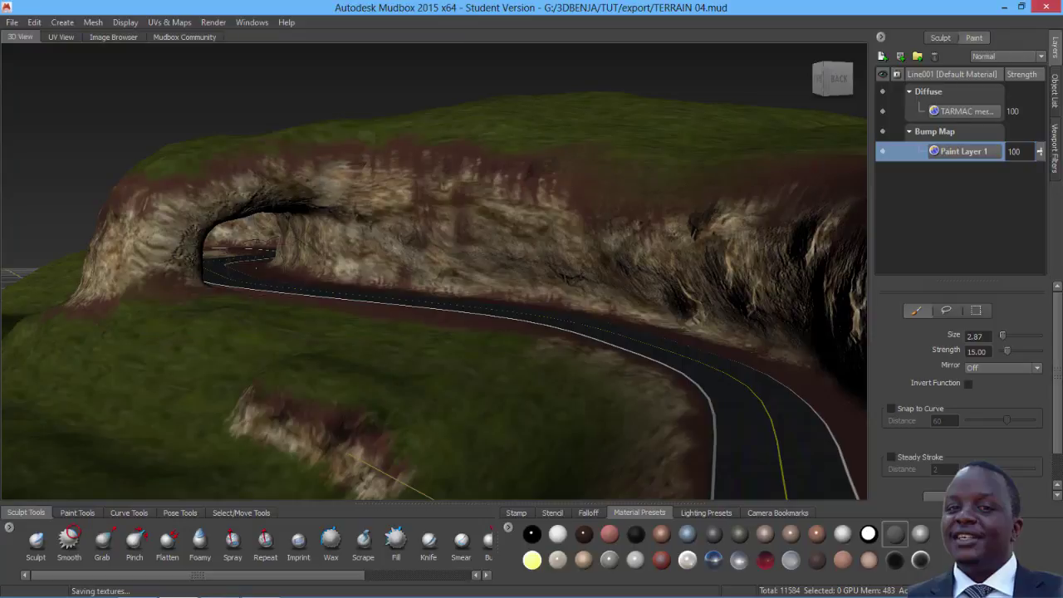
- Select the terrain model and export the selection as the OBJ file TERRAIN DONE in the import folder
{"action": "right_click", "coordinate": [226, 188]}
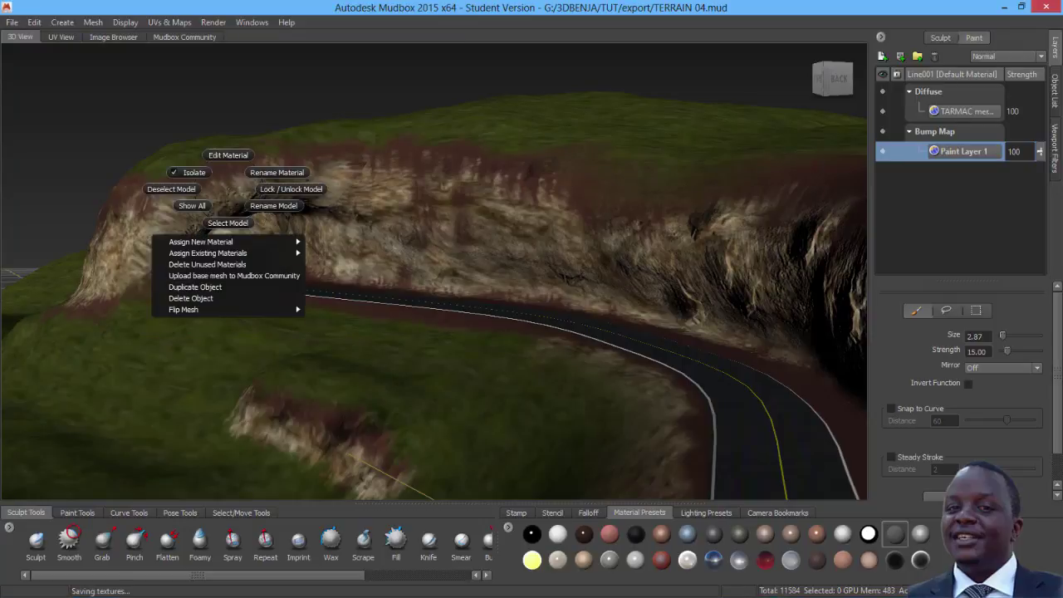
{"action": "left_click", "coordinate": [227, 221]}
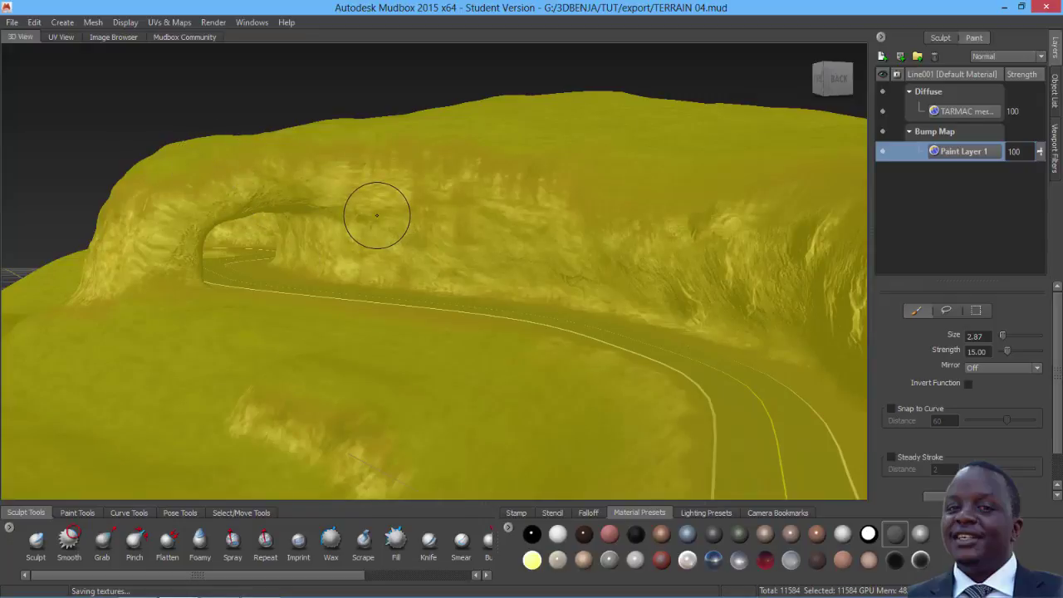
{"action": "key", "text": "Page_Up"}
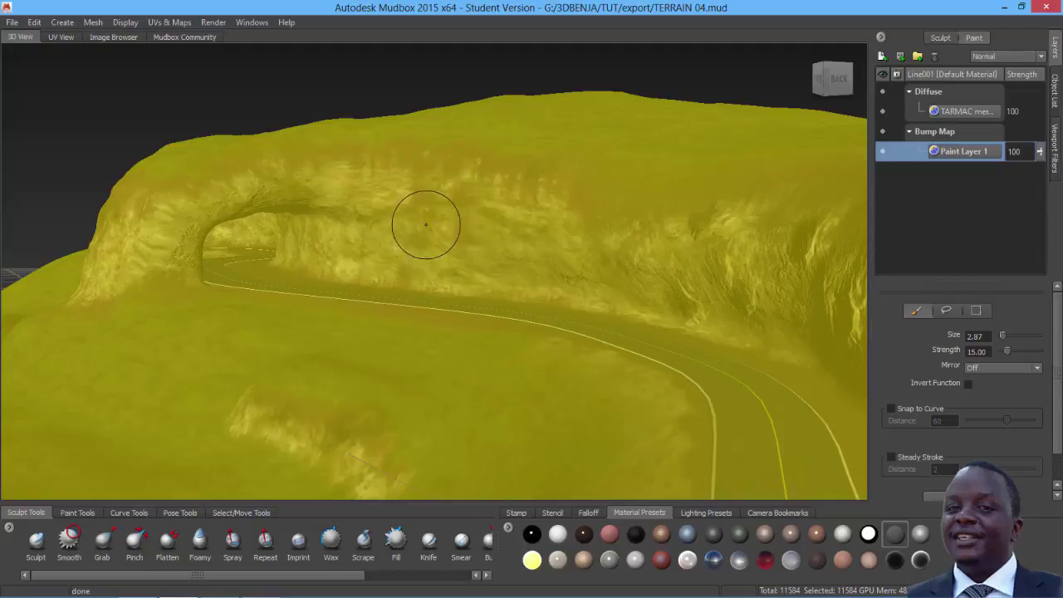
{"action": "left_click", "coordinate": [13, 23]}
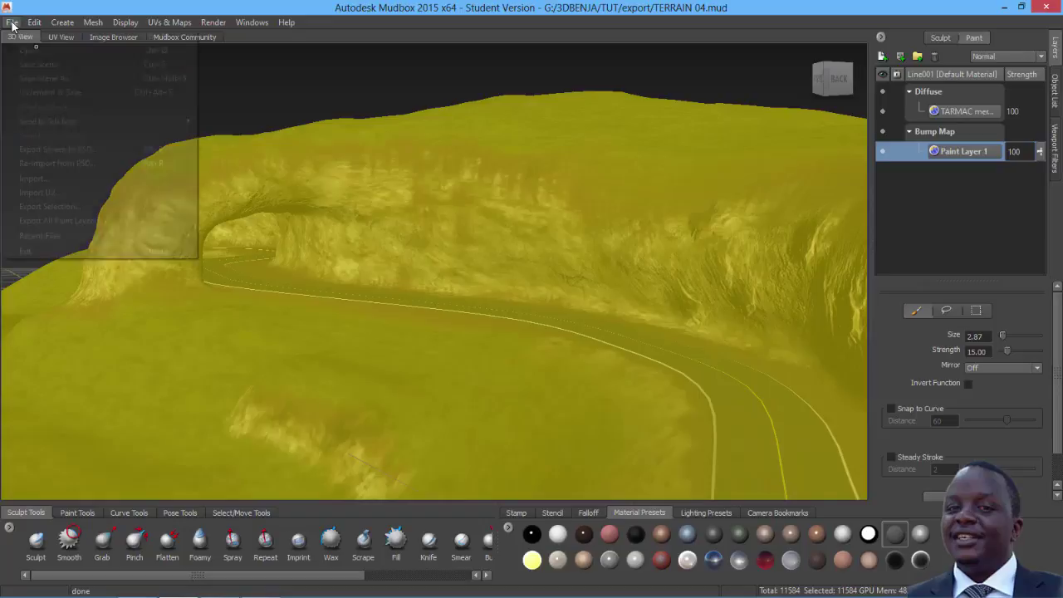
{"action": "left_click", "coordinate": [59, 209]}
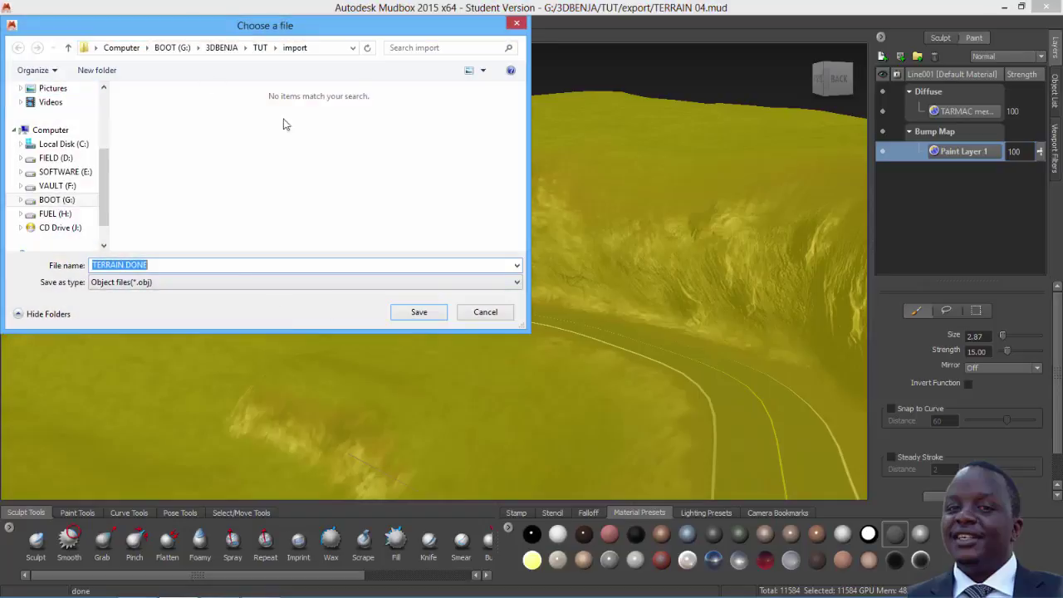
{"action": "left_click", "coordinate": [163, 266]}
{"action": "left_click_drag", "start_coordinate": [156, 265], "coordinate": [81, 265]}
{"action": "left_click", "coordinate": [151, 263]}
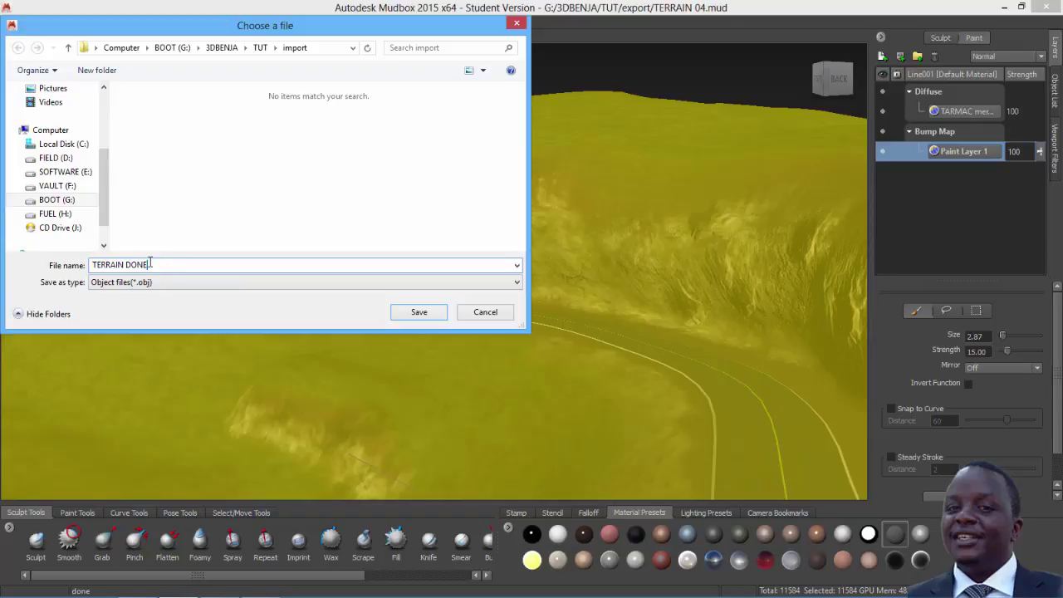
{"action": "left_click", "coordinate": [423, 315]}
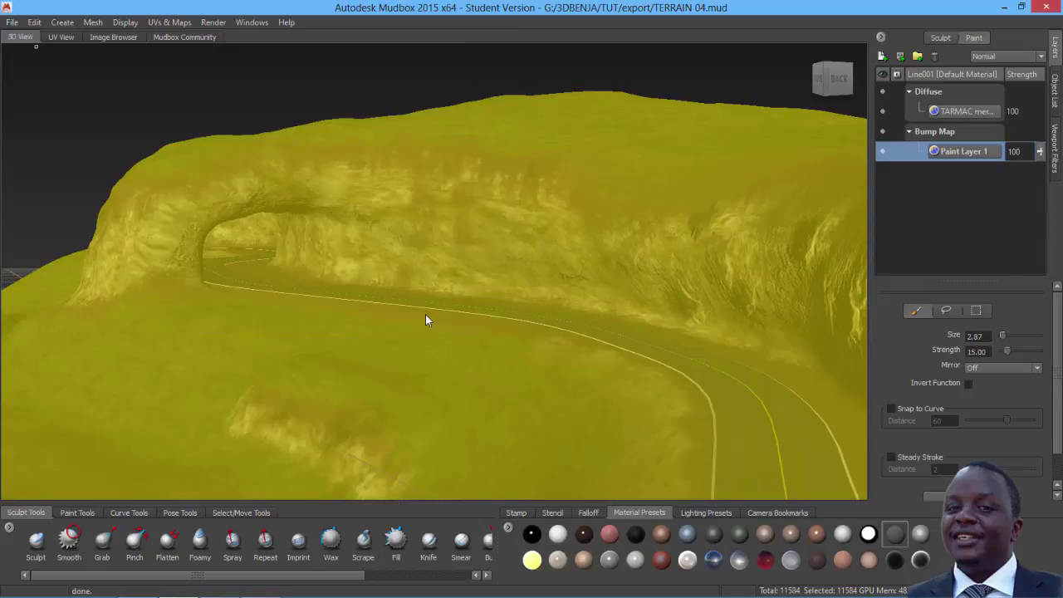
- Deselect the terrain model to bring back its textured display
{"action": "right_click", "coordinate": [258, 161]}
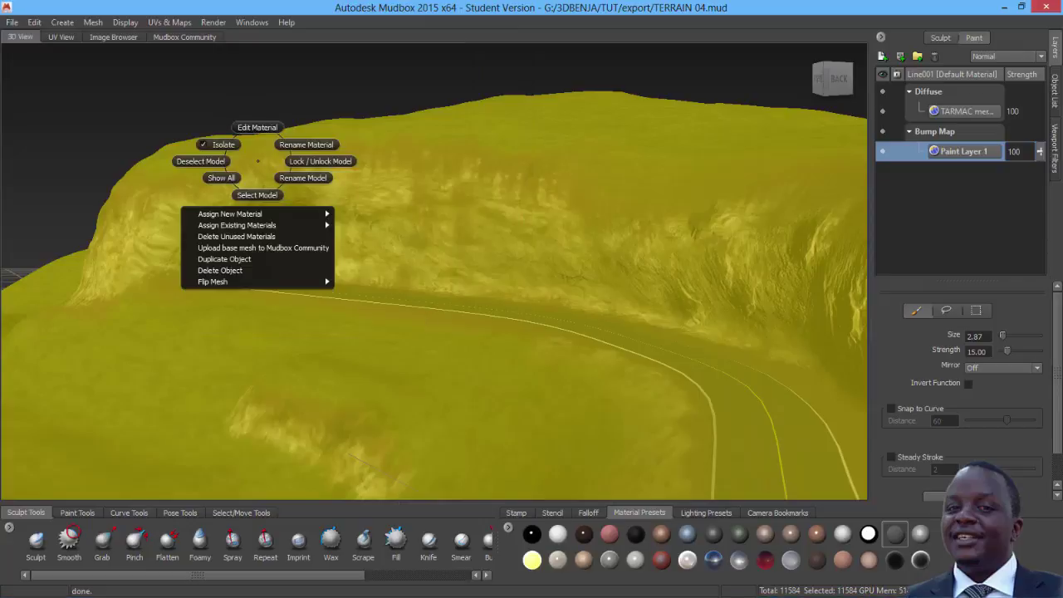
{"action": "left_click", "coordinate": [224, 161]}
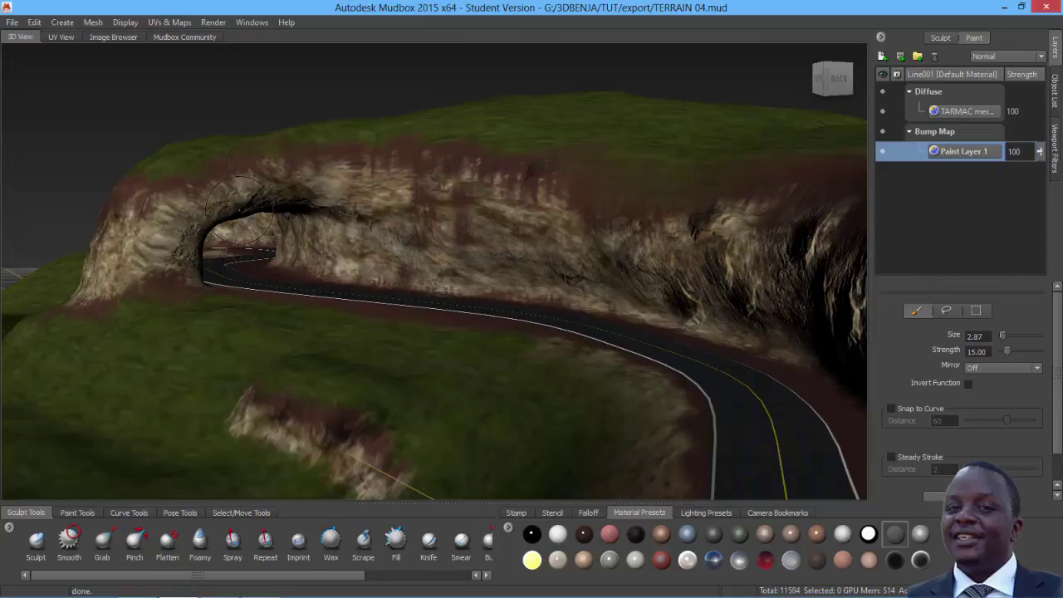
{"action": "left_click_drag", "start_coordinate": [374, 282], "coordinate": [440, 282], "text": "alt"}
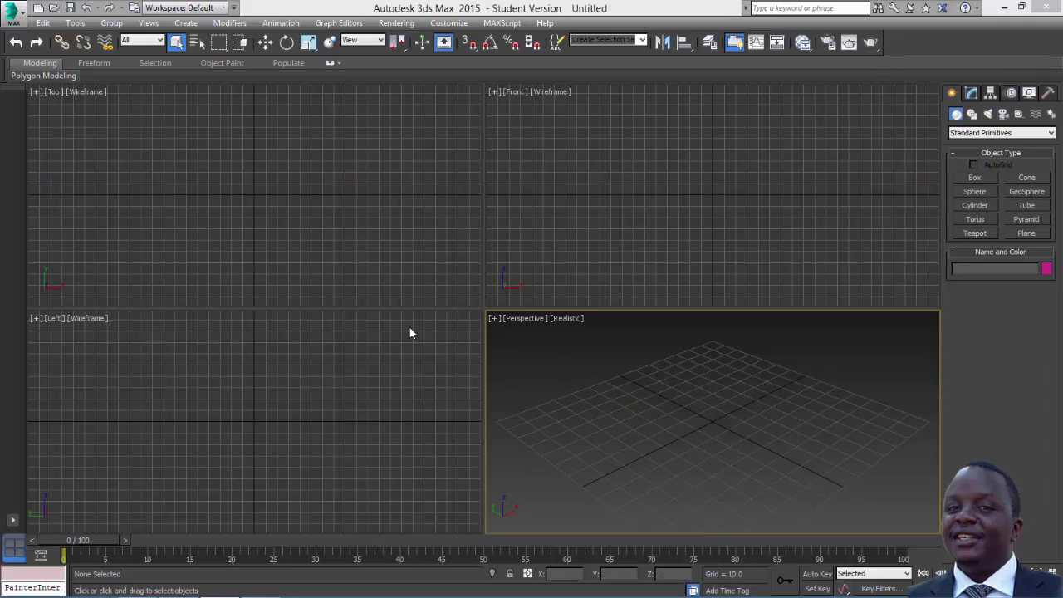
- Switch to 3ds Max and import TERRAIN DONE.obj with its Line001_1 object, keeping the default OBJ import options
{"action": "left_click", "coordinate": [18, 20]}
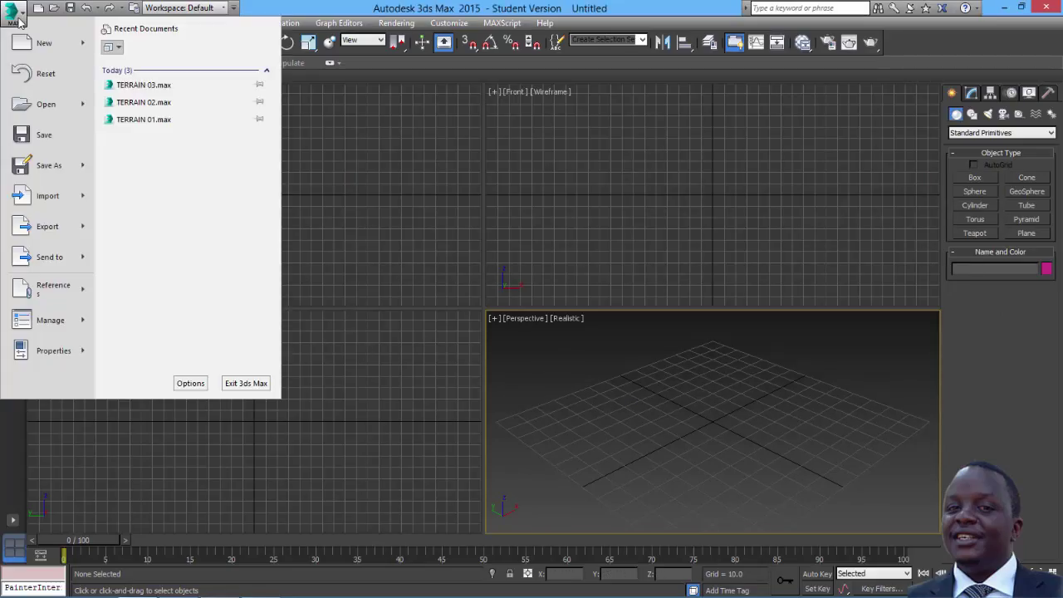
{"action": "left_click", "coordinate": [46, 198]}
{"action": "left_click", "coordinate": [108, 108]}
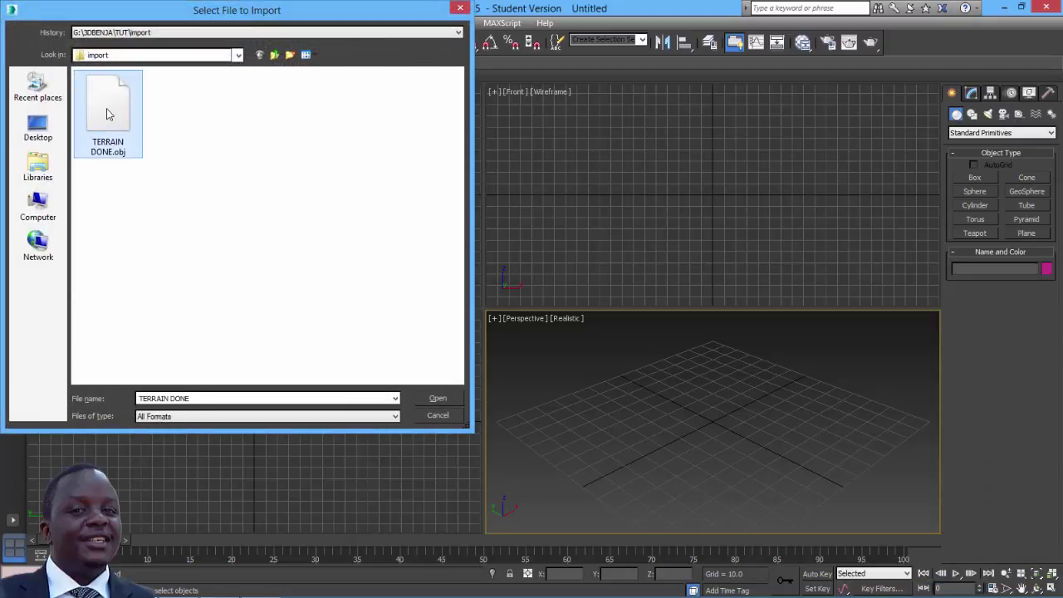
{"action": "left_click", "coordinate": [425, 398]}
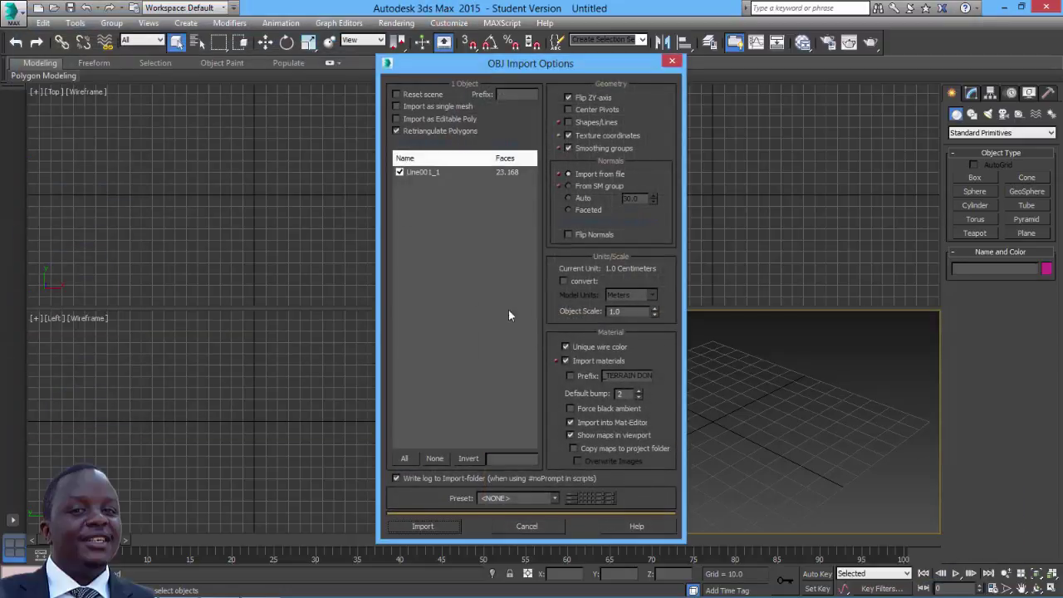
{"action": "left_click", "coordinate": [429, 172]}
{"action": "left_click", "coordinate": [435, 526]}
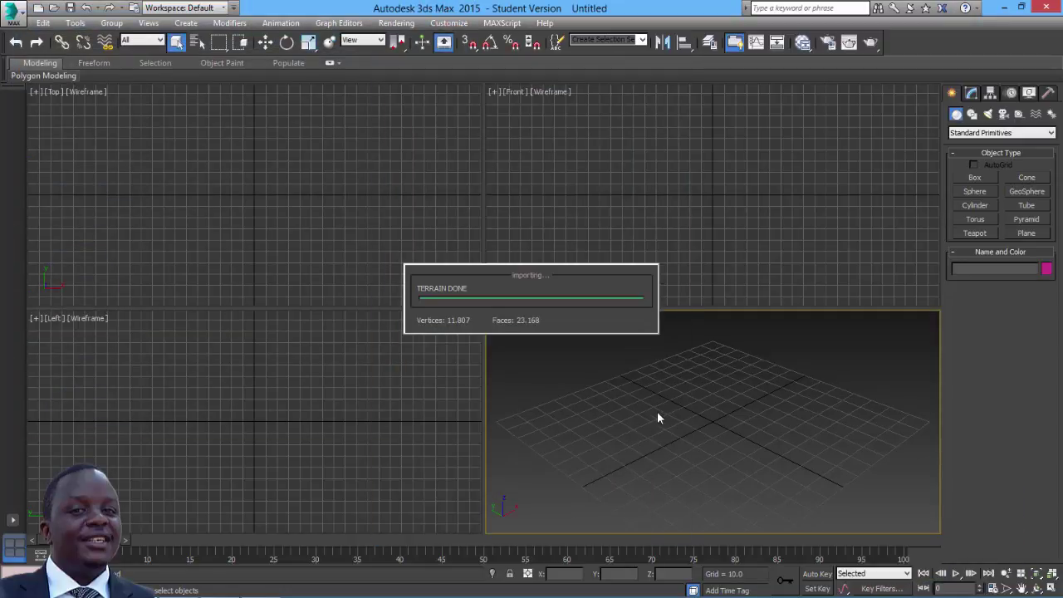
- Maximize the Perspective viewport and inspect the imported terrain from the side with the tunnel and road
{"action": "left_click", "coordinate": [732, 364]}
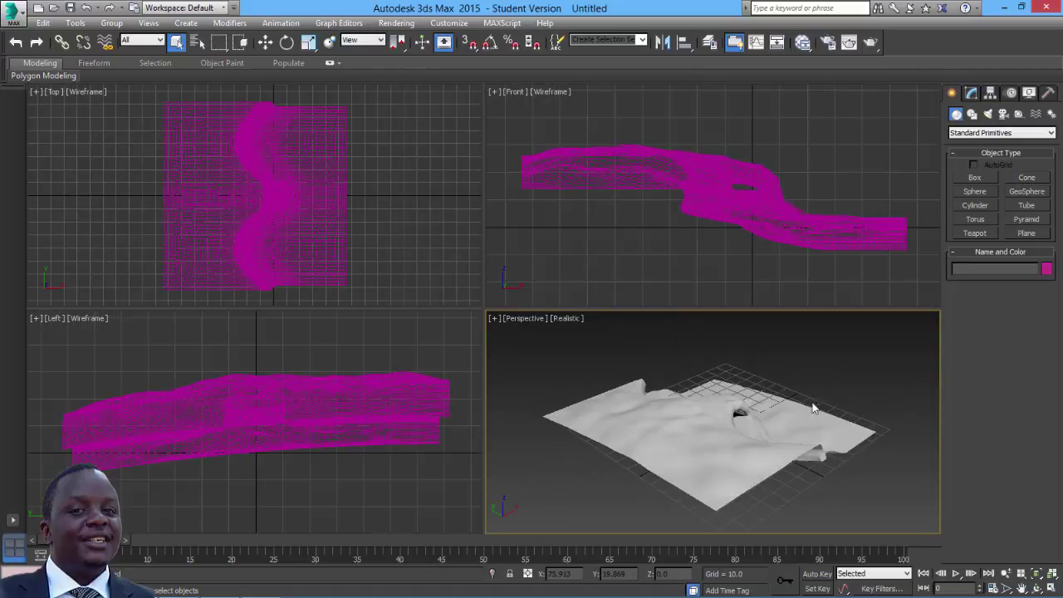
{"action": "left_click", "coordinate": [1051, 588]}
{"action": "left_click", "coordinate": [1038, 588]}
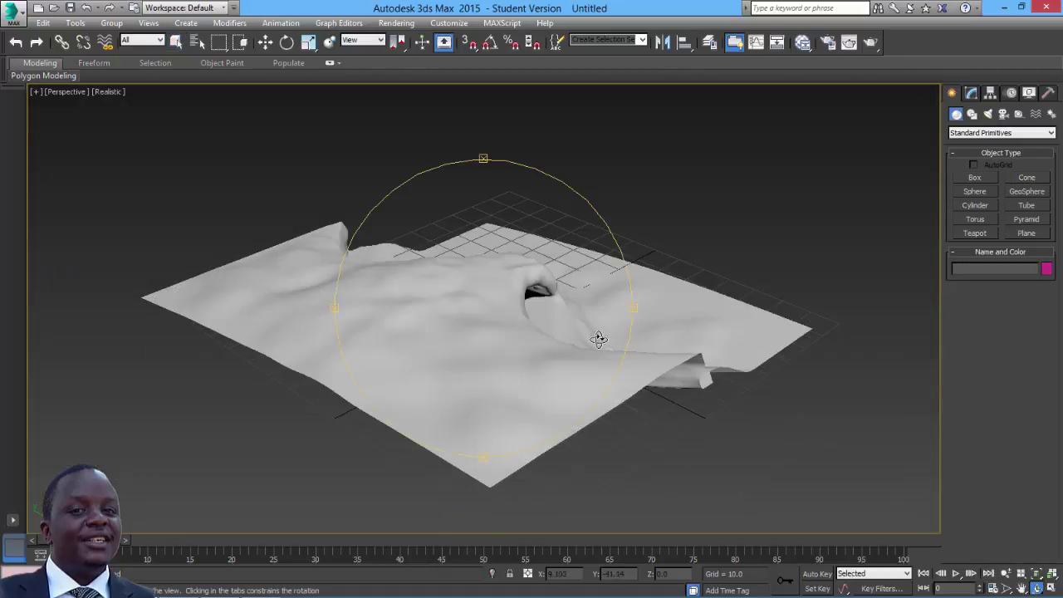
{"action": "left_click_drag", "start_coordinate": [598, 337], "coordinate": [407, 296]}
{"action": "scroll", "coordinate": [407, 295], "scroll_direction": "down", "scroll_amount": 2}
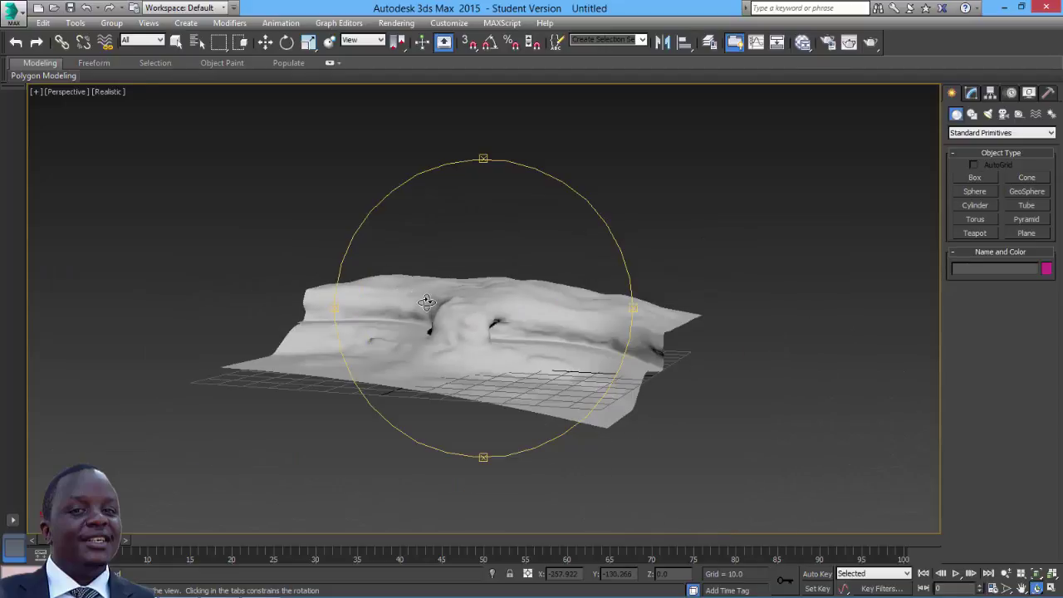
{"action": "scroll", "coordinate": [427, 302], "scroll_direction": "up", "scroll_amount": 3}
{"action": "mouse_move", "coordinate": [473, 323]}
{"action": "left_mouse_down"}
{"action": "mouse_move", "coordinate": [365, 221]}
{"action": "mouse_move", "coordinate": [373, 275]}
{"action": "mouse_move", "coordinate": [336, 265]}
{"action": "mouse_move", "coordinate": [351, 280]}
{"action": "mouse_move", "coordinate": [327, 263]}
{"action": "mouse_move", "coordinate": [462, 312]}
{"action": "left_mouse_up"}
- Create a Standard material in the Slate Material Editor and assign it to the terrain
{"action": "key", "text": "m"}
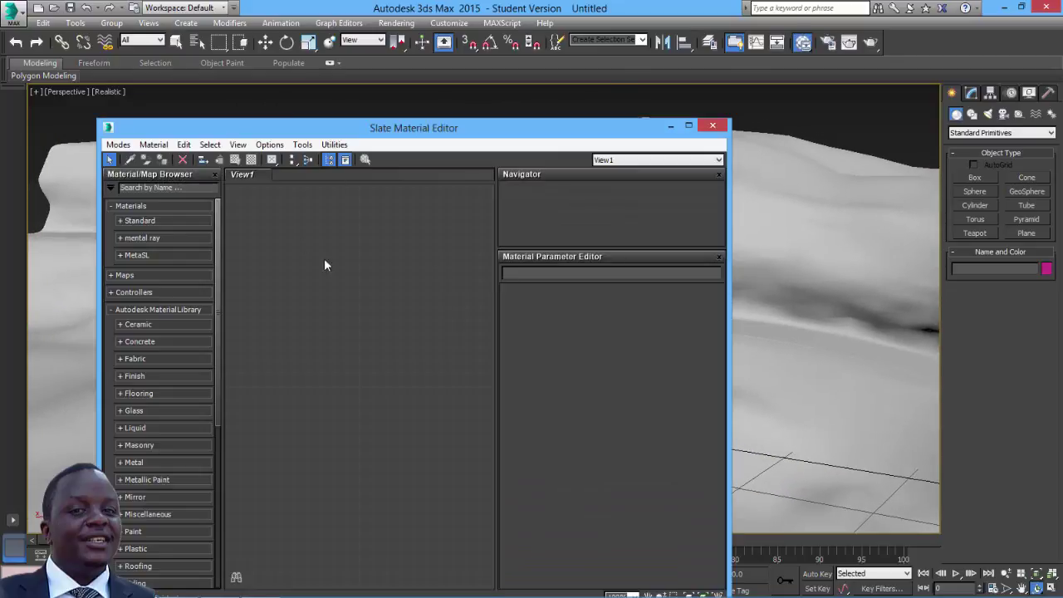
{"action": "right_click", "coordinate": [351, 250]}
{"action": "mouse_move", "coordinate": [387, 260]}
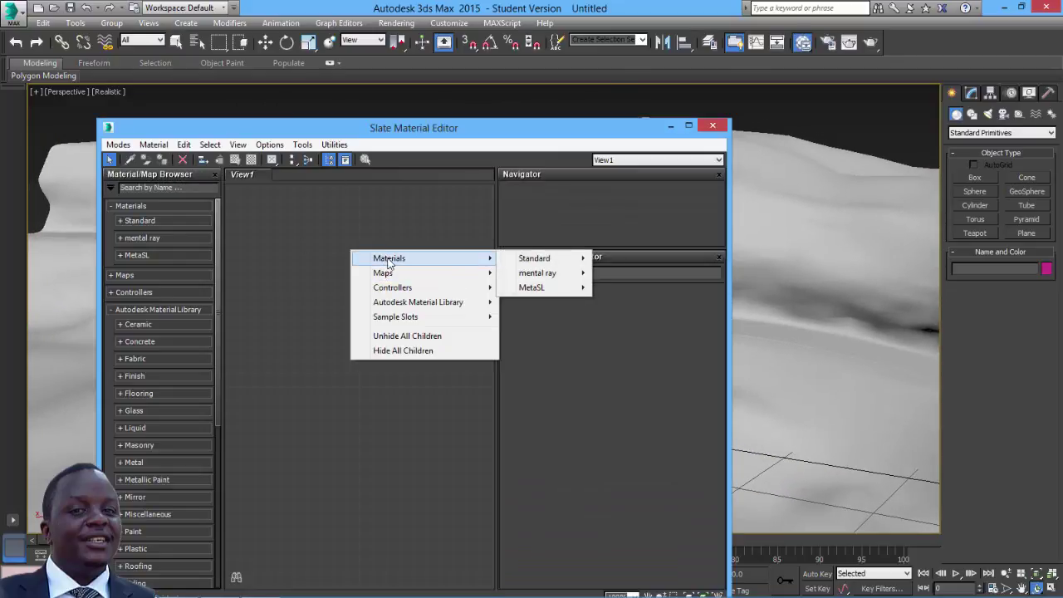
{"action": "mouse_move", "coordinate": [524, 260]}
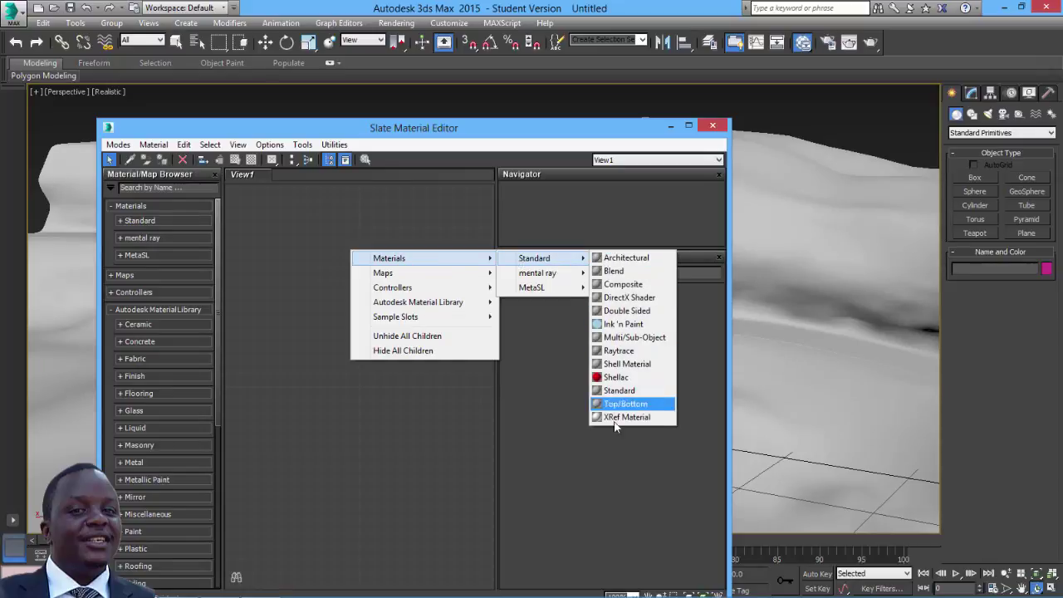
{"action": "left_click", "coordinate": [619, 391]}
{"action": "middle_click_drag", "start_coordinate": [421, 246], "coordinate": [415, 297]}
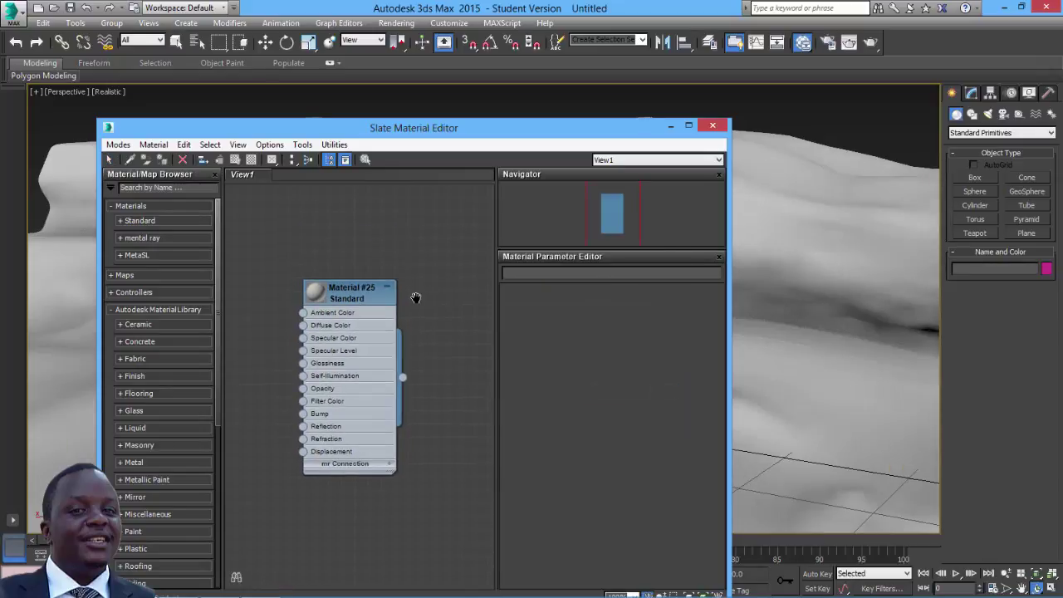
{"action": "left_click_drag", "start_coordinate": [403, 377], "coordinate": [699, 343]}
{"action": "left_click_drag", "start_coordinate": [791, 298], "coordinate": [790, 299]}
{"action": "middle_click_drag", "start_coordinate": [426, 263], "coordinate": [480, 247]}
- Add a Bitmap map loading TERRAIN_DIFFUSE and place its node beside the Standard material
{"action": "right_click", "coordinate": [317, 252]}
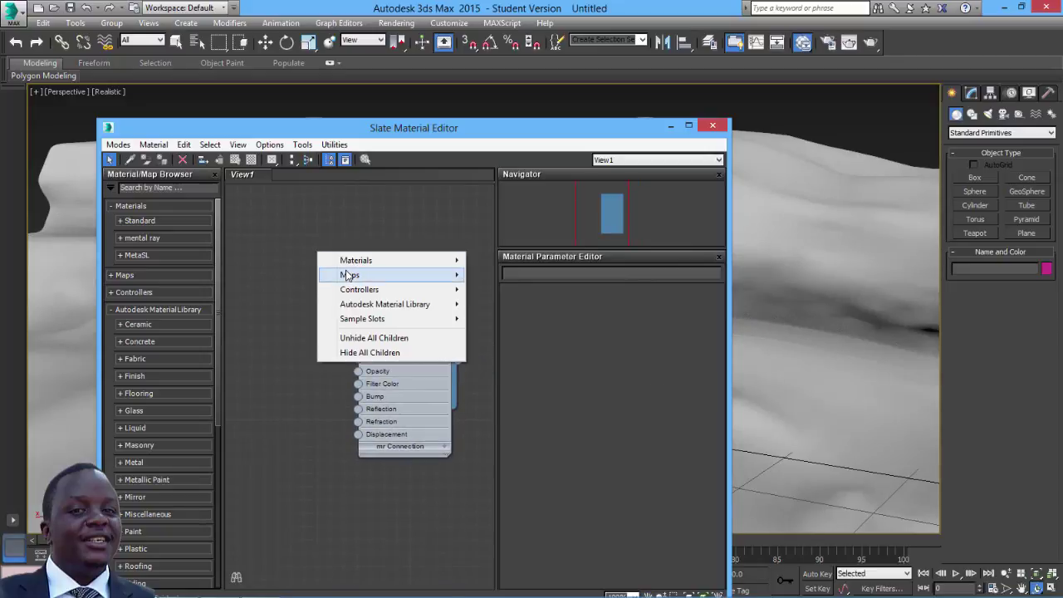
{"action": "mouse_move", "coordinate": [352, 275]}
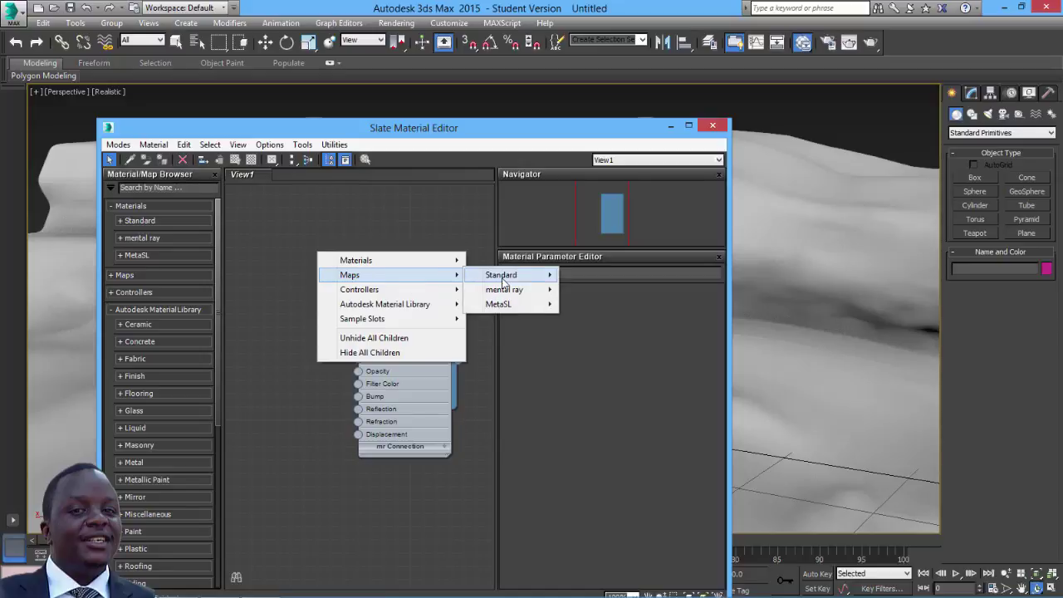
{"action": "mouse_move", "coordinate": [502, 275]}
{"action": "left_click", "coordinate": [585, 97]}
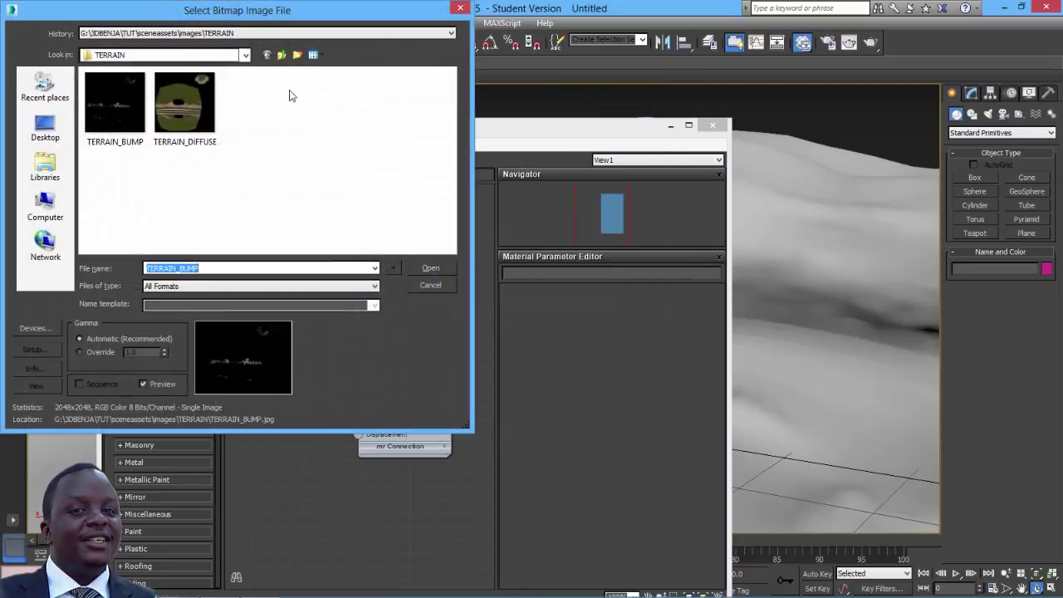
{"action": "left_click", "coordinate": [433, 271]}
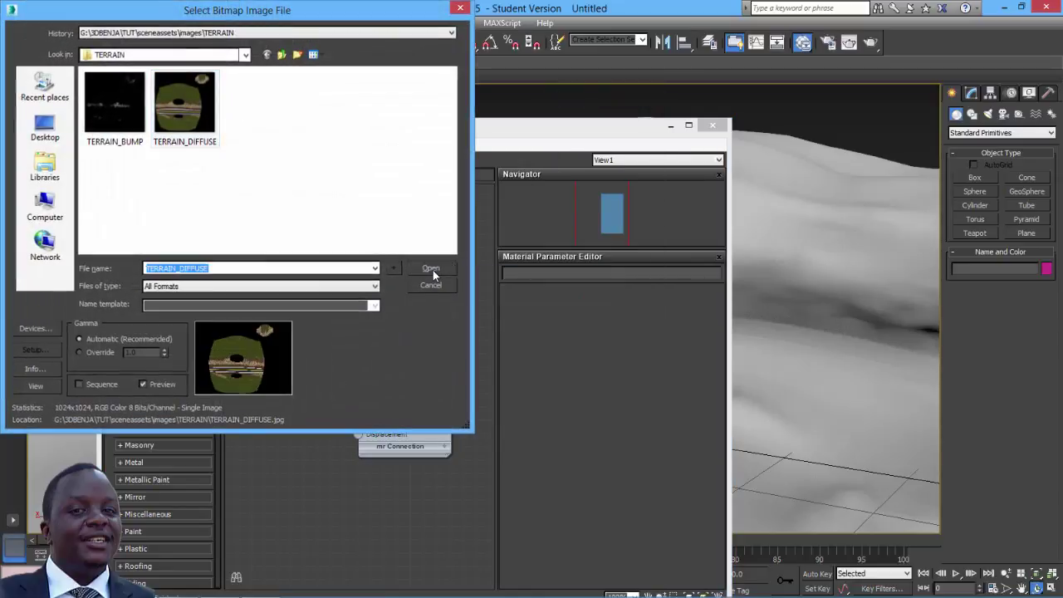
{"action": "left_click_drag", "start_coordinate": [325, 255], "coordinate": [287, 278]}
- Add a second Bitmap map loading TERRAIN_BUMP below the diffuse map node
{"action": "right_click", "coordinate": [286, 355]}
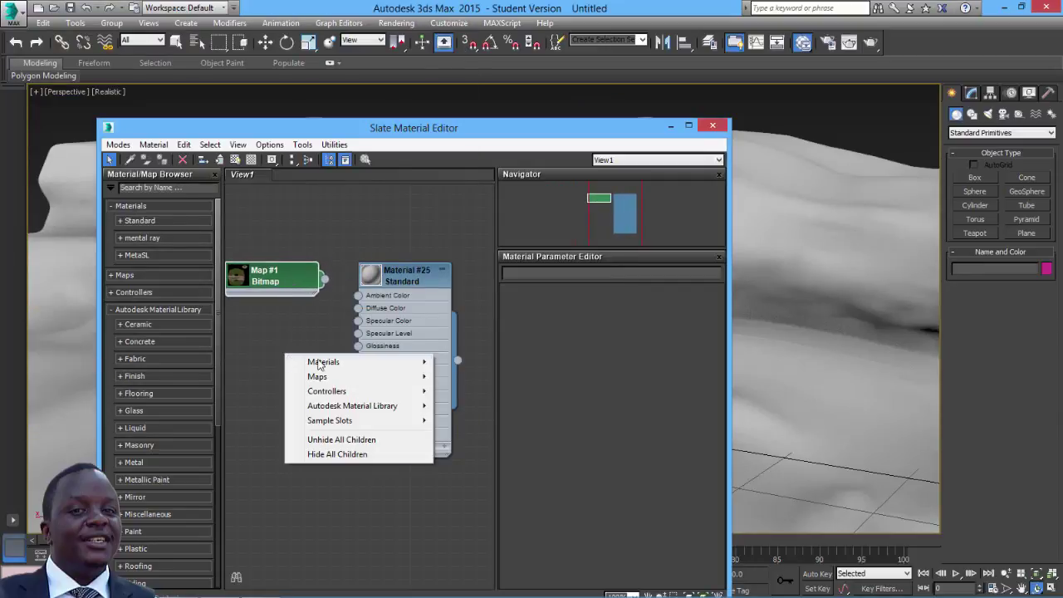
{"action": "mouse_move", "coordinate": [336, 378]}
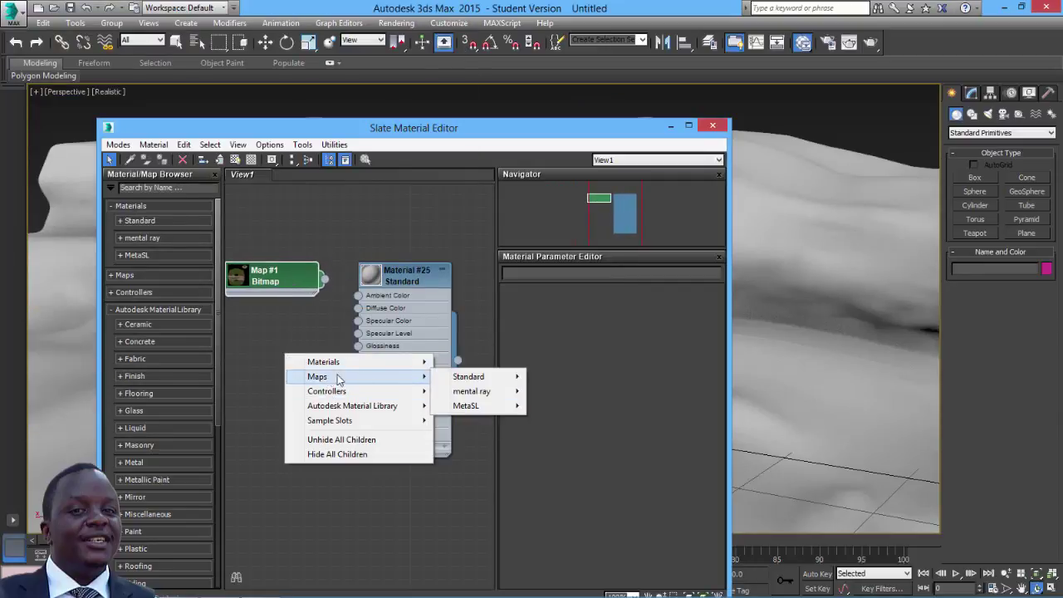
{"action": "mouse_move", "coordinate": [459, 377]}
{"action": "left_click", "coordinate": [551, 97]}
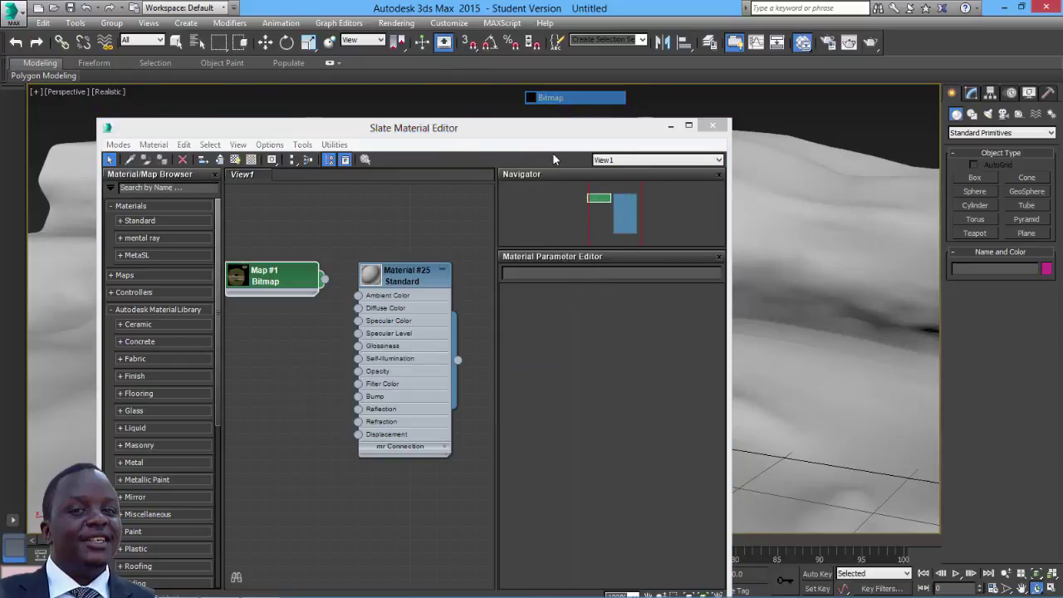
{"action": "left_click", "coordinate": [115, 104]}
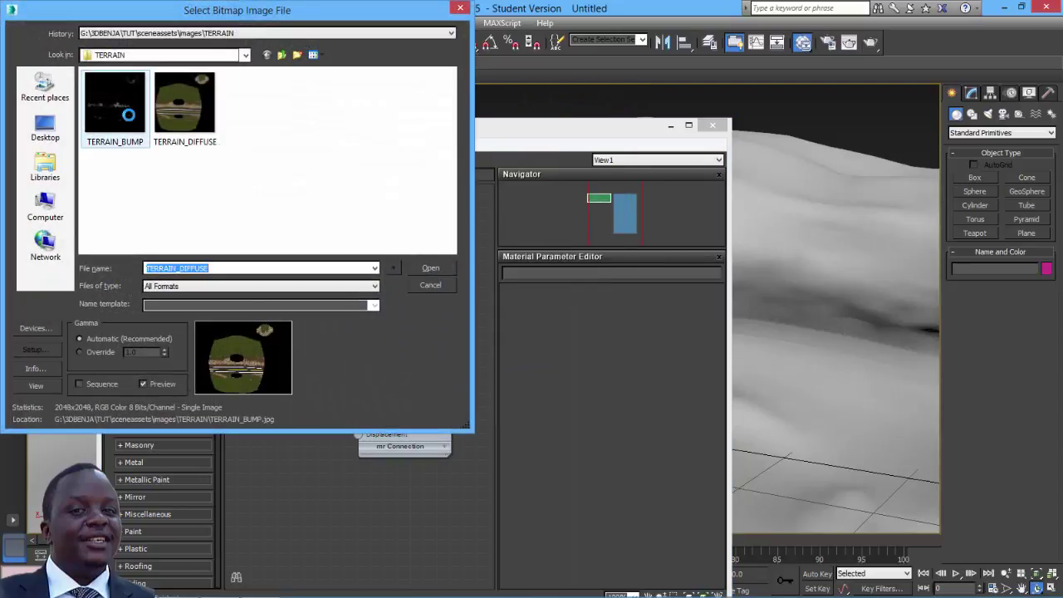
{"action": "left_click", "coordinate": [430, 269]}
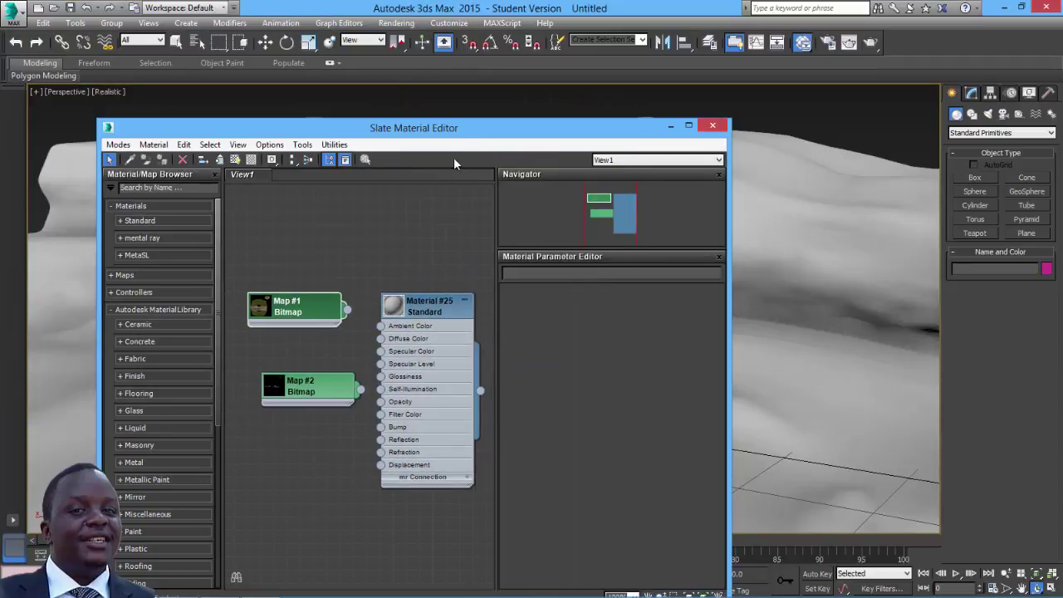
- Connect the diffuse bitmap to the material's Ambient Color and Diffuse Color, and the bump bitmap to its Bump input
{"action": "left_click_drag", "start_coordinate": [461, 130], "coordinate": [368, 122]}
{"action": "left_click_drag", "start_coordinate": [276, 321], "coordinate": [280, 316]}
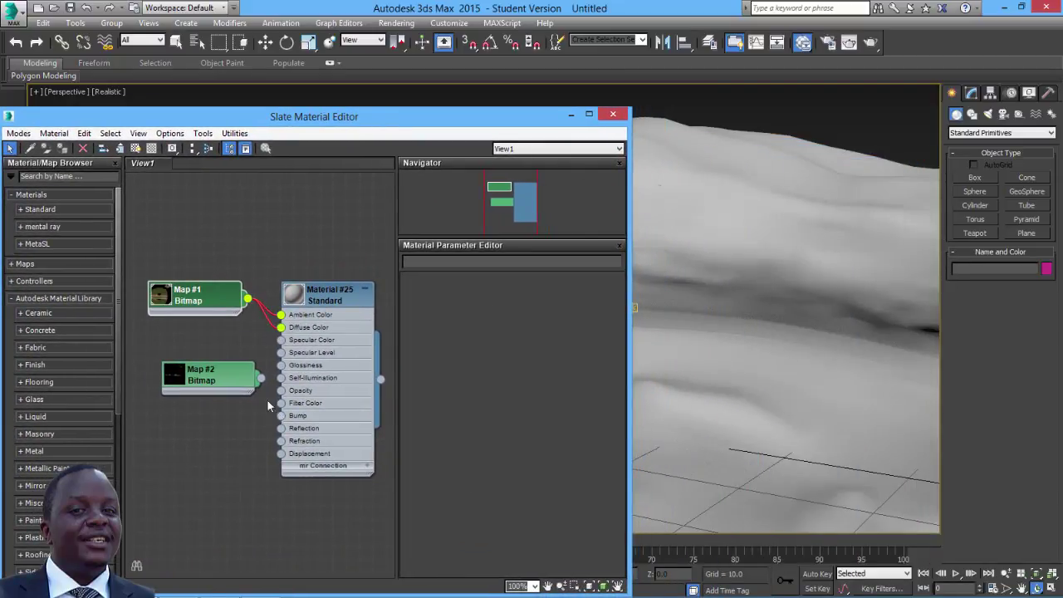
{"action": "left_click_drag", "start_coordinate": [233, 390], "coordinate": [221, 443]}
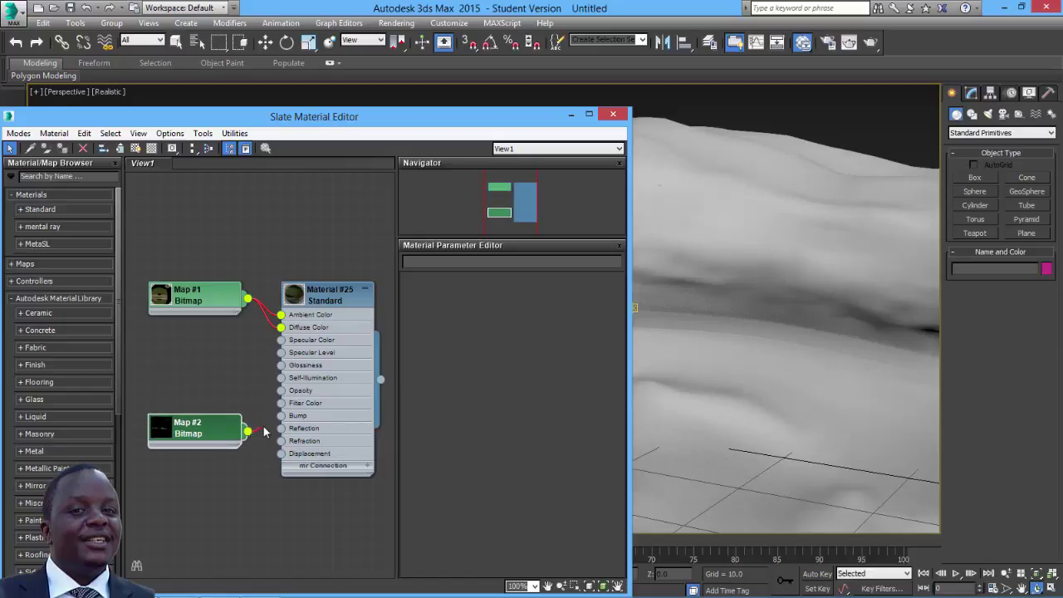
{"action": "left_click_drag", "start_coordinate": [279, 415], "coordinate": [281, 415]}
- Set the Bump amount in the Standard material's maps to 100
{"action": "left_click", "coordinate": [332, 298]}
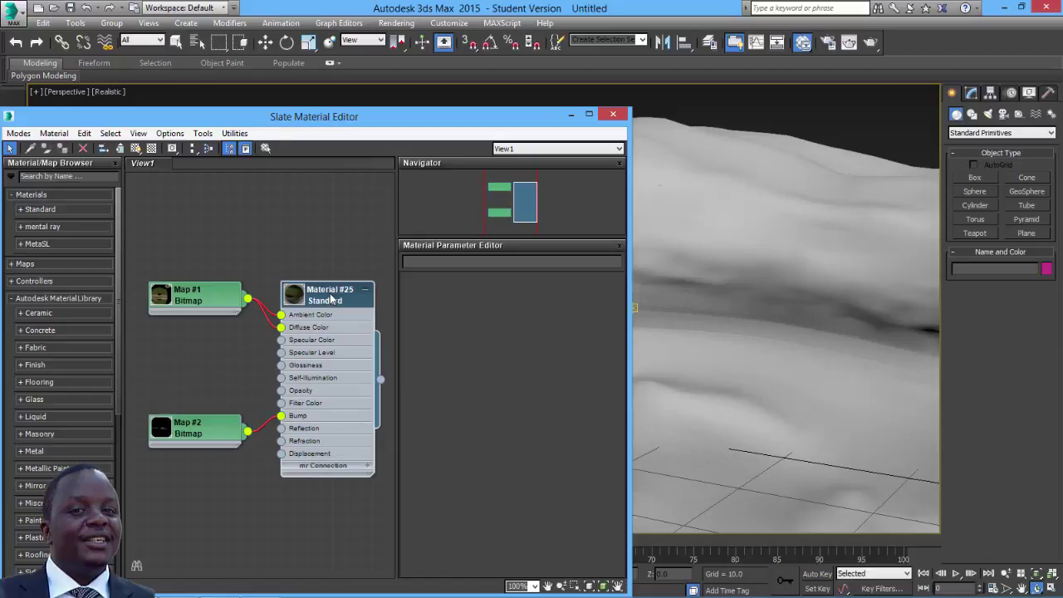
{"action": "double_click", "coordinate": [327, 298]}
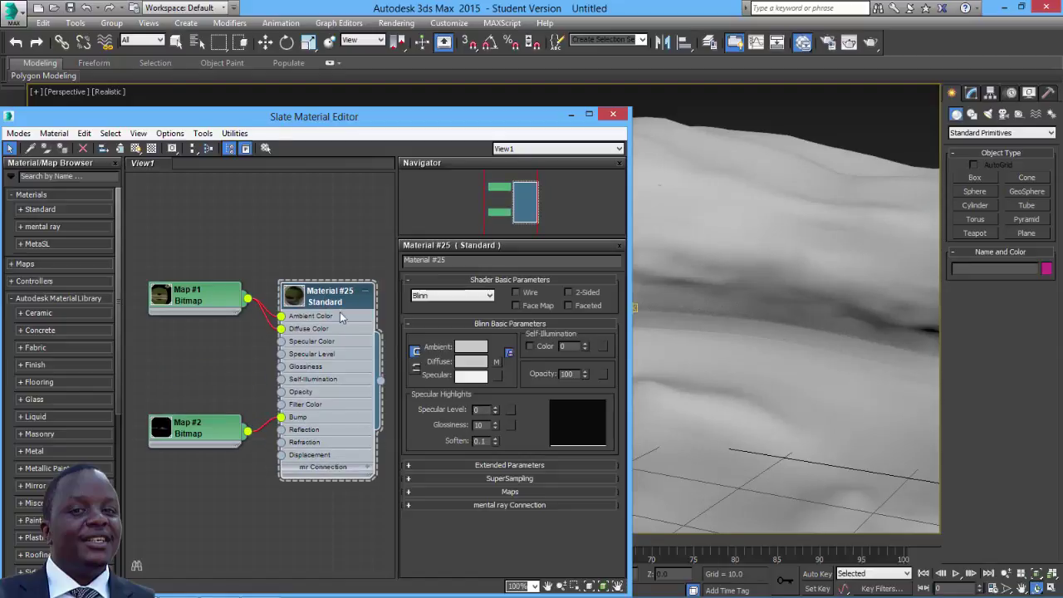
{"action": "left_click", "coordinate": [515, 491]}
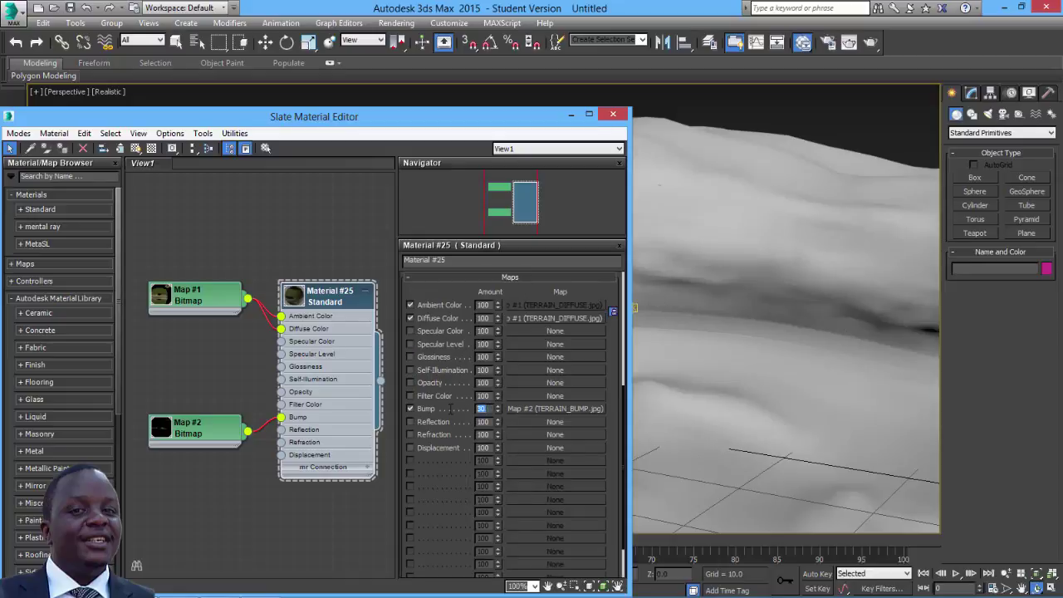
{"action": "key", "text": "Return"}
- Show the diffuse bitmap on the terrain in the viewport and close the Slate Material Editor
{"action": "left_click", "coordinate": [209, 300]}
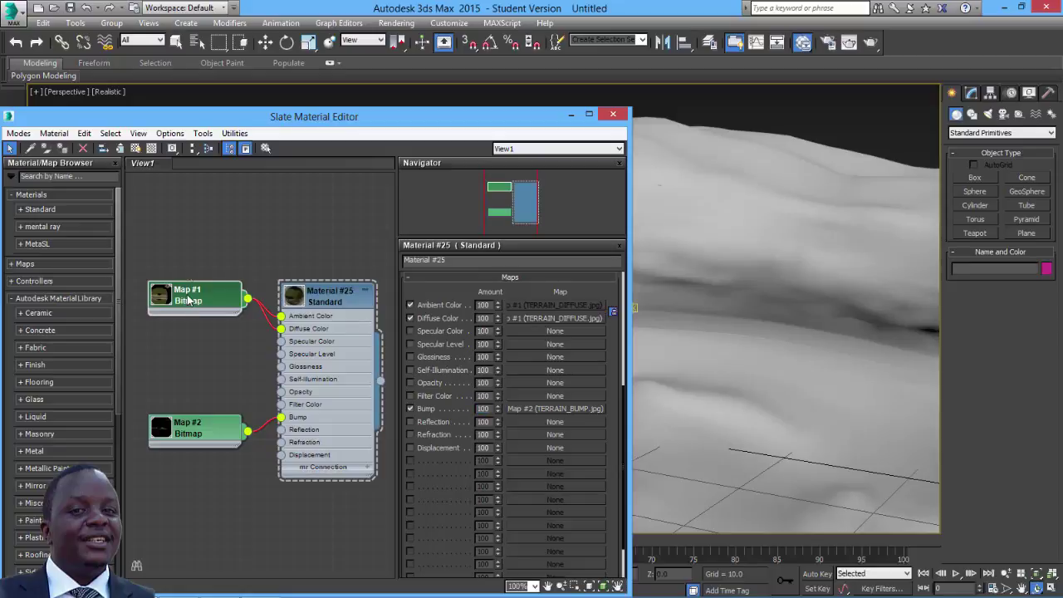
{"action": "left_click", "coordinate": [135, 148]}
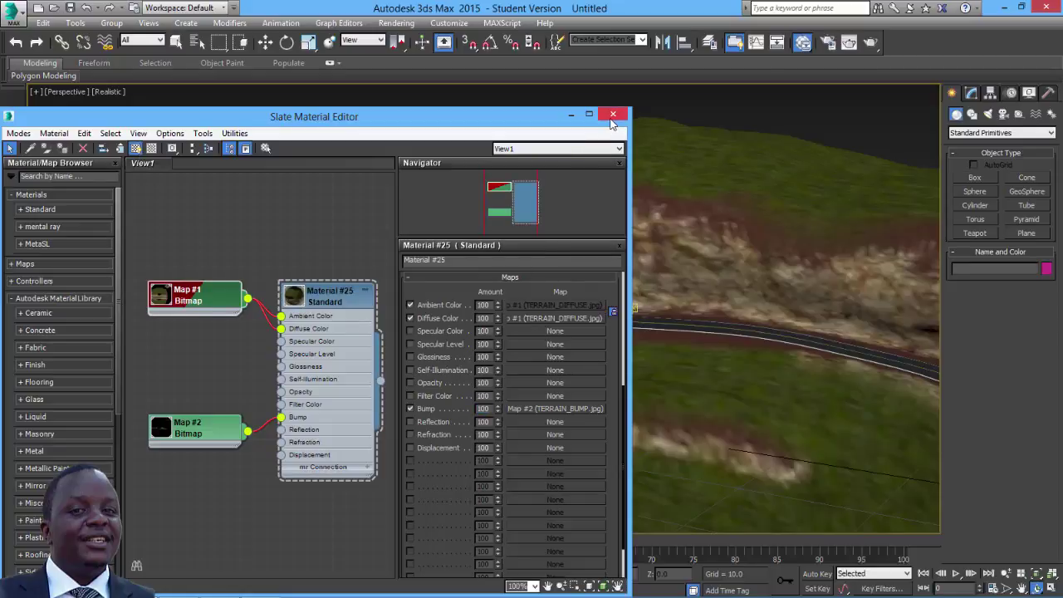
{"action": "left_click", "coordinate": [612, 114]}
- Turn on safe frames in the Perspective view and frame the tunnel entrance with the curving road
{"action": "left_click_drag", "start_coordinate": [577, 273], "coordinate": [472, 359]}
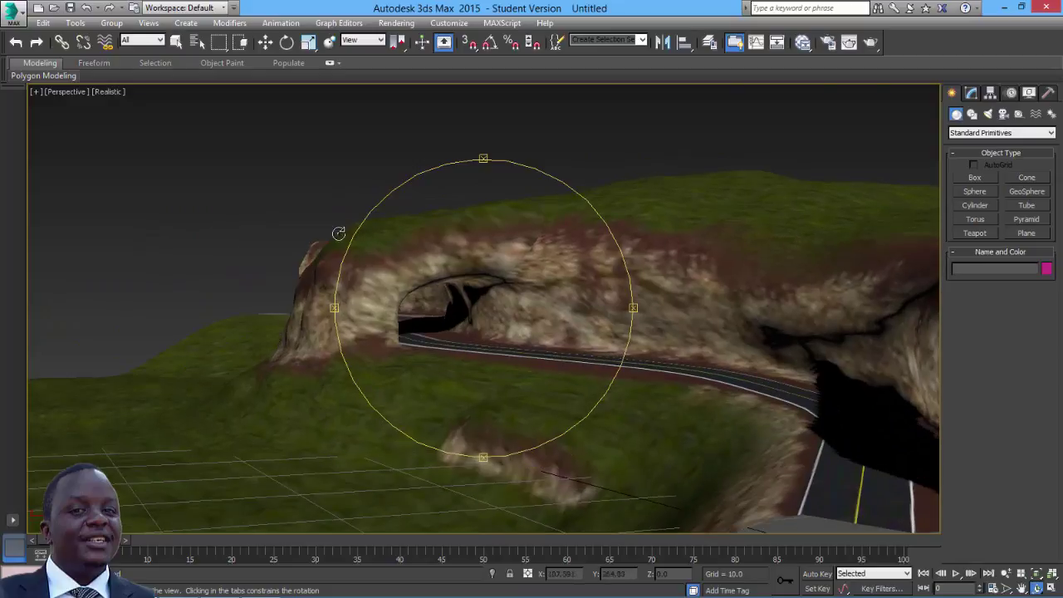
{"action": "left_click_drag", "start_coordinate": [430, 285], "coordinate": [406, 276]}
{"action": "left_click", "coordinate": [55, 92]}
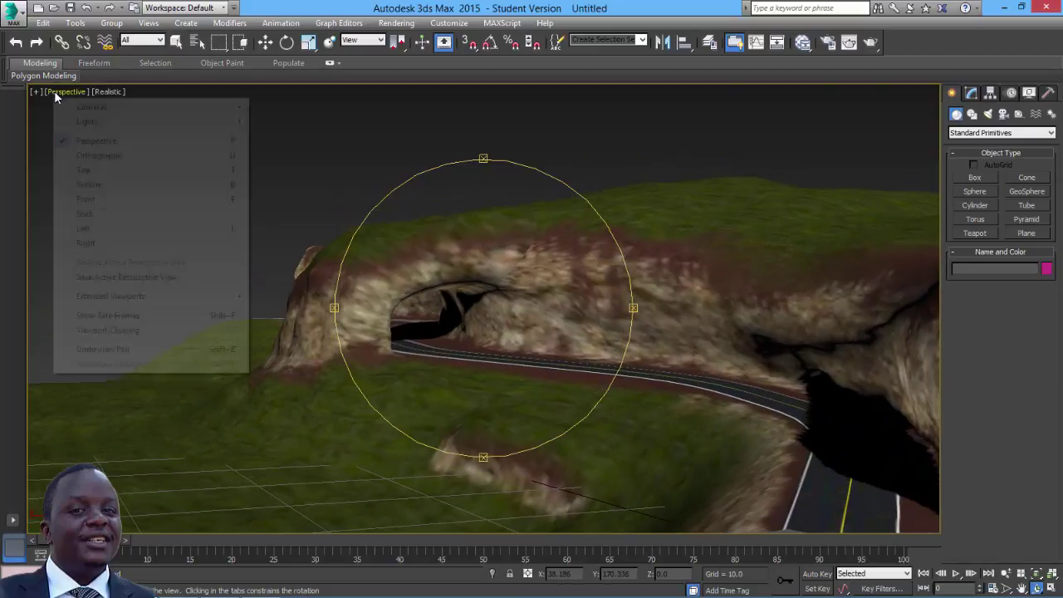
{"action": "left_click", "coordinate": [109, 315]}
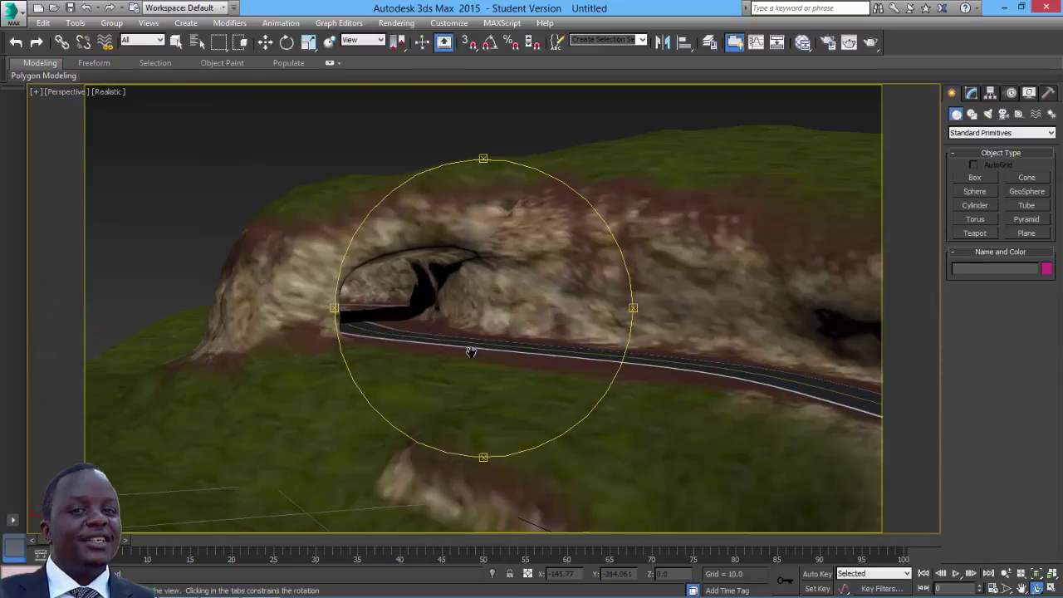
{"action": "left_click_drag", "start_coordinate": [471, 352], "coordinate": [520, 382]}
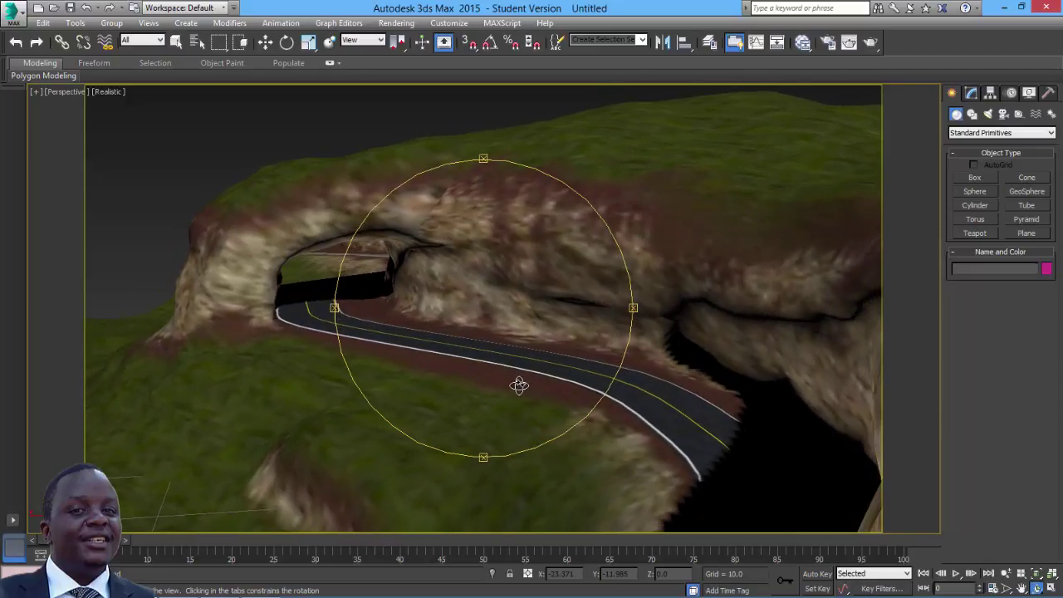
- Restore the four-viewport layout and switch the light creation category to Standard
{"action": "left_click", "coordinate": [1052, 587]}
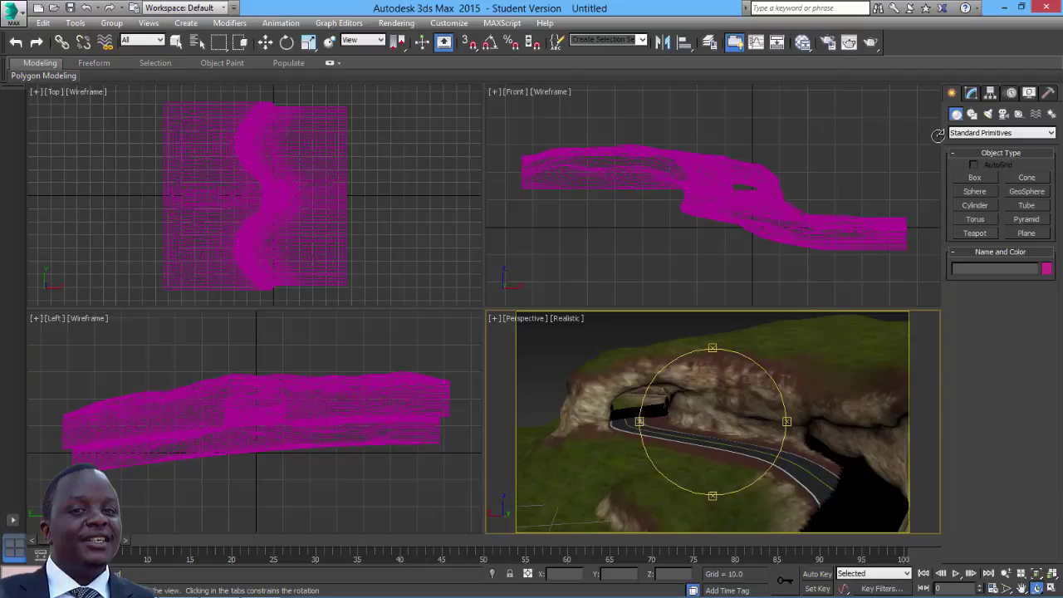
{"action": "left_click", "coordinate": [987, 113]}
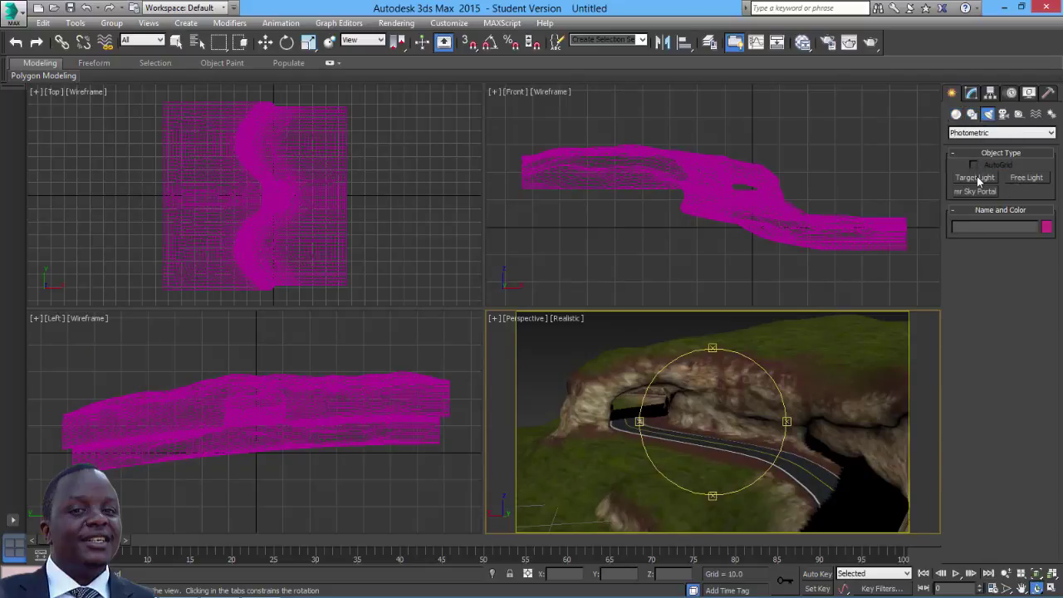
{"action": "left_click", "coordinate": [976, 133]}
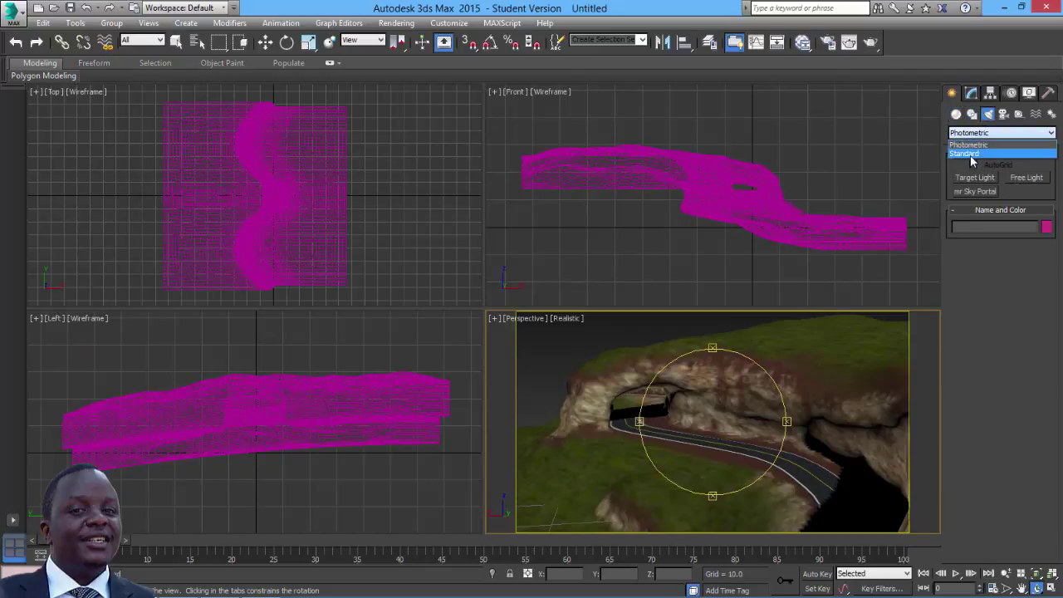
{"action": "left_click", "coordinate": [970, 154]}
- Display the Top viewport in Realistic shading
{"action": "left_click", "coordinate": [91, 91]}
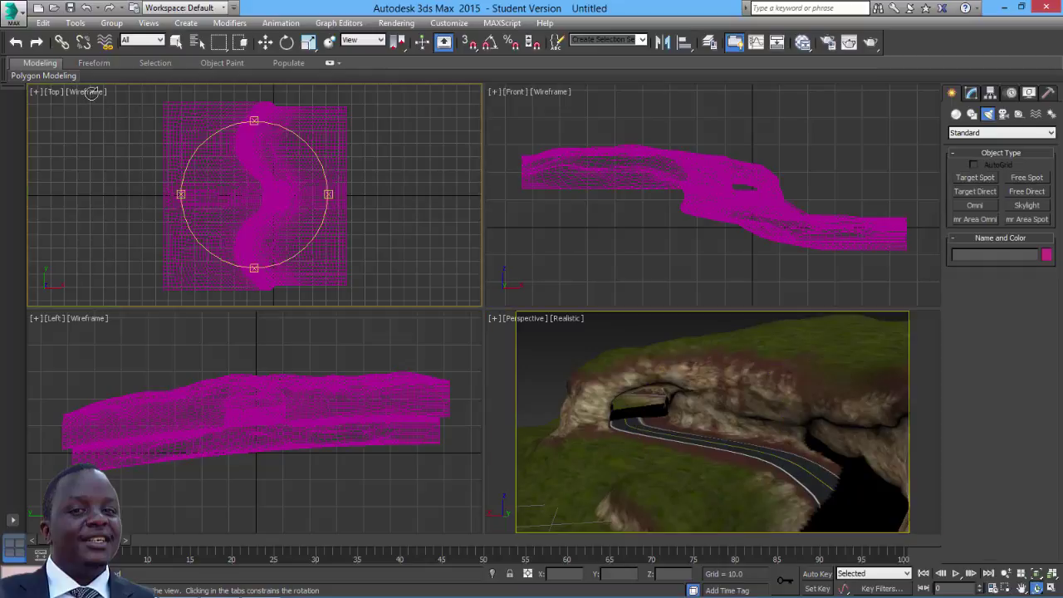
{"action": "left_click", "coordinate": [131, 119]}
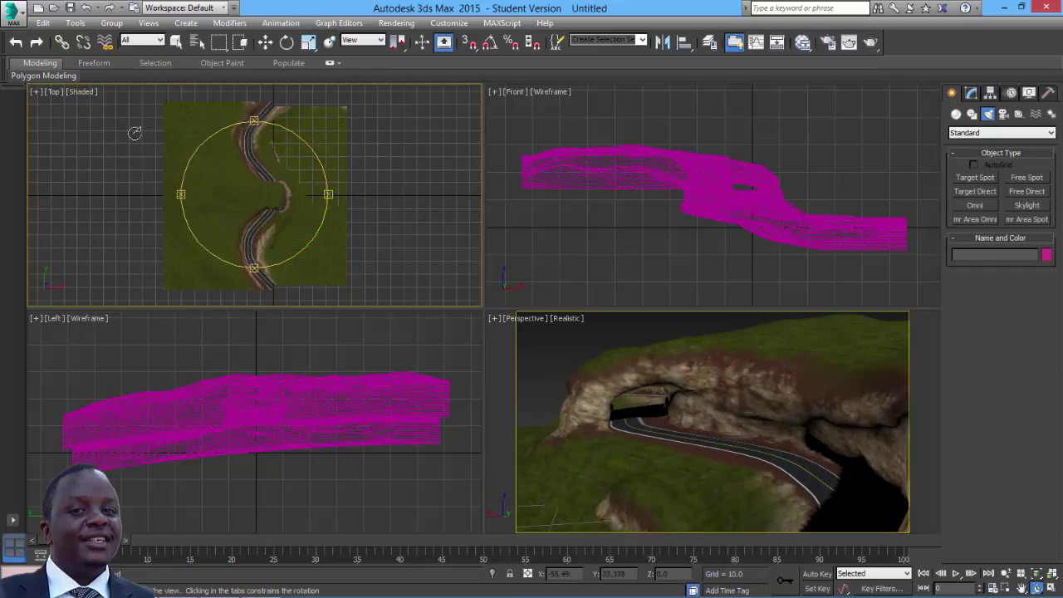
{"action": "left_click", "coordinate": [94, 91]}
{"action": "left_click", "coordinate": [108, 104]}
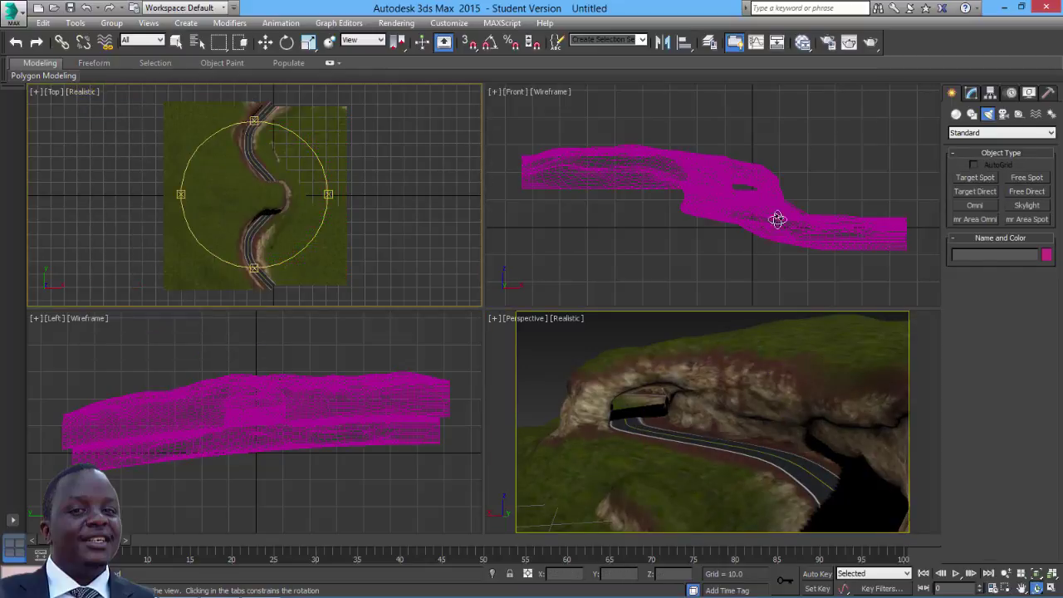
- Place a Target Spot light aimed at the road by the tunnel, raised to about Z 29.5 and shifted about 36.5 units along X
{"action": "left_click", "coordinate": [986, 178]}
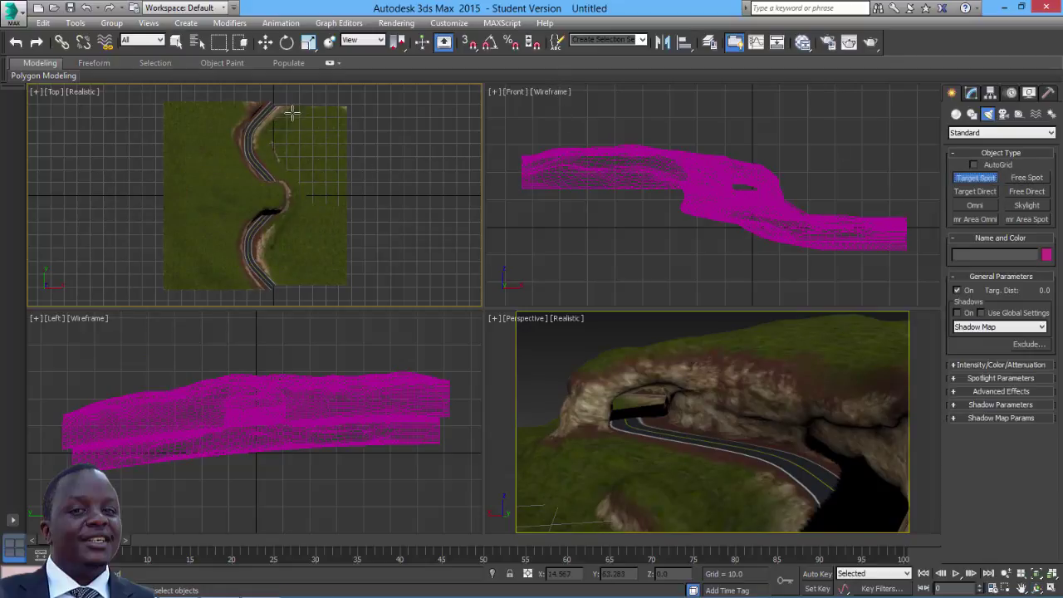
{"action": "left_click_drag", "start_coordinate": [292, 111], "coordinate": [261, 216]}
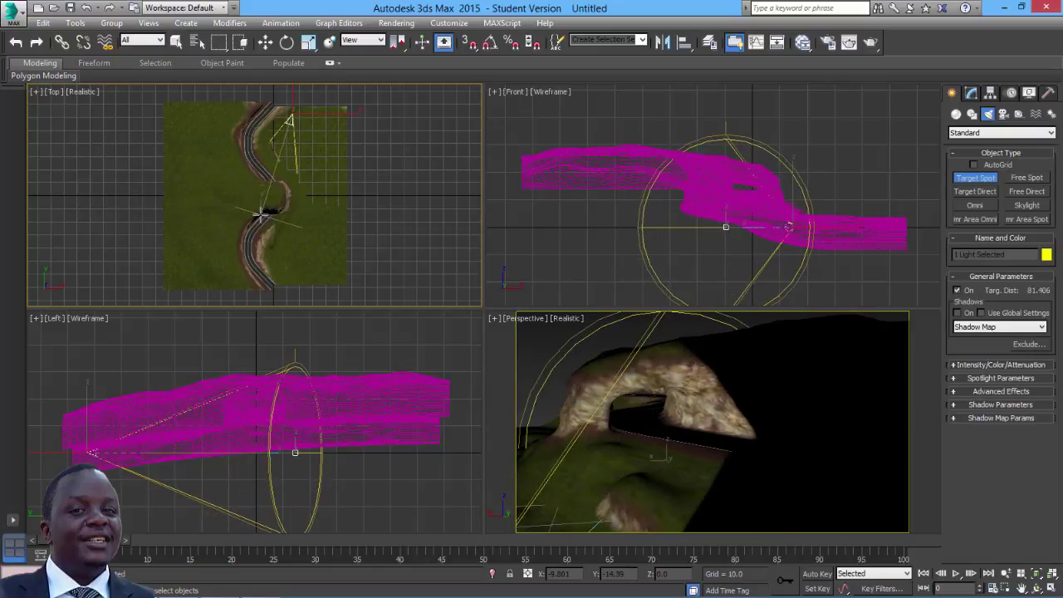
{"action": "left_click", "coordinate": [265, 43]}
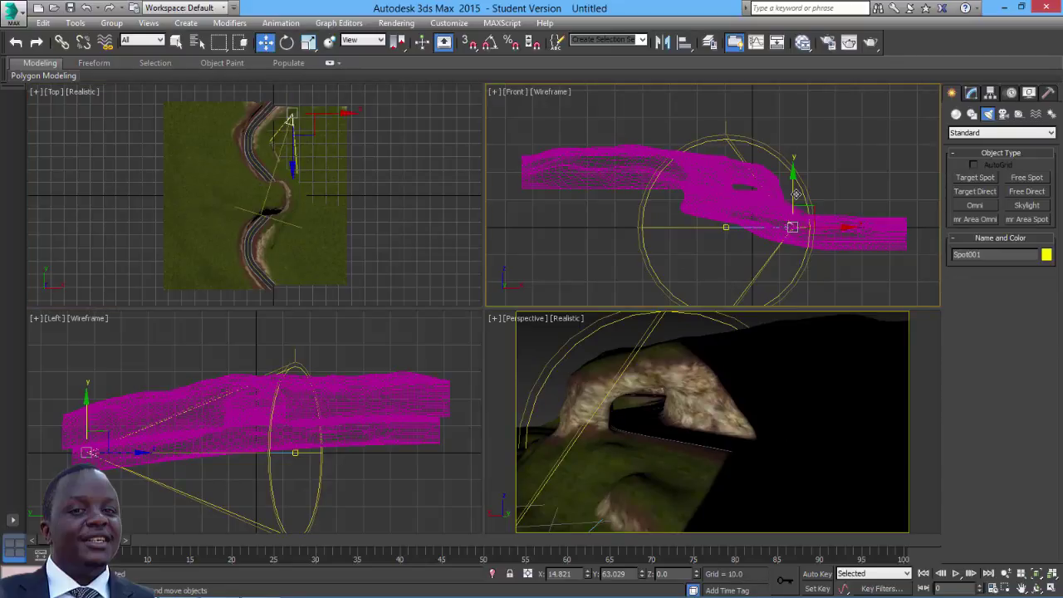
{"action": "left_click_drag", "start_coordinate": [794, 189], "coordinate": [772, 118]}
{"action": "right_click", "coordinate": [356, 175]}
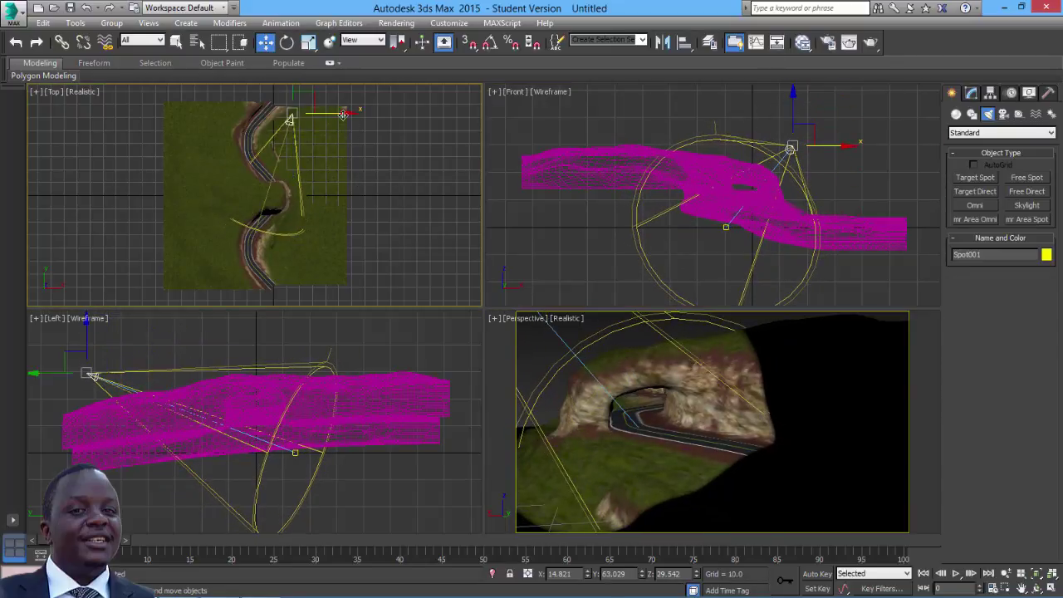
{"action": "left_click_drag", "start_coordinate": [344, 114], "coordinate": [390, 123]}
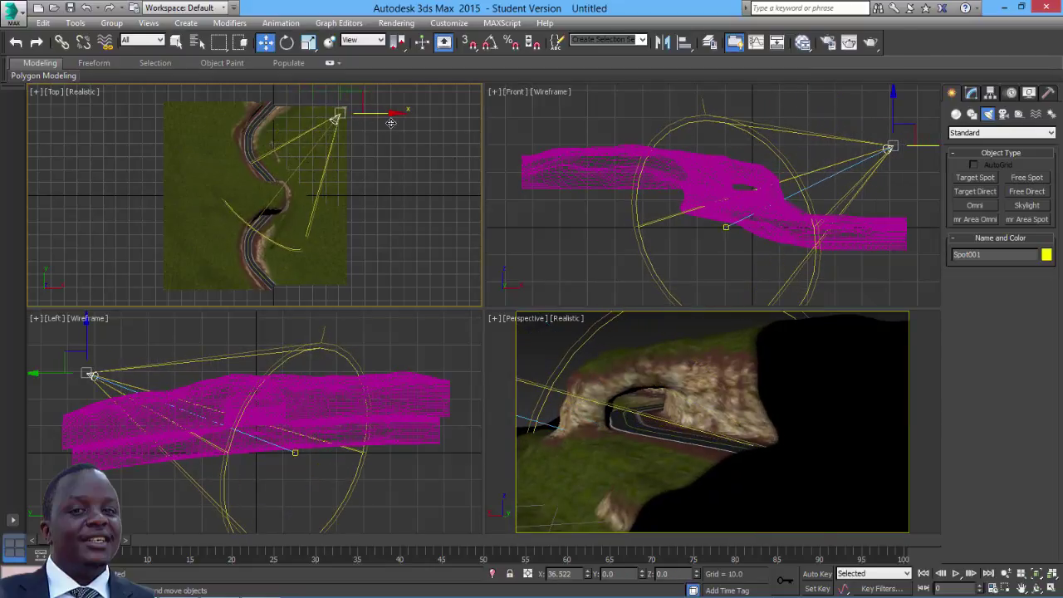
- Reposition the spot light in the Front view, about 7.6 units back along X and about 18.6 units higher
{"action": "right_click", "coordinate": [849, 216]}
{"action": "left_click_drag", "start_coordinate": [917, 122], "coordinate": [897, 70]}
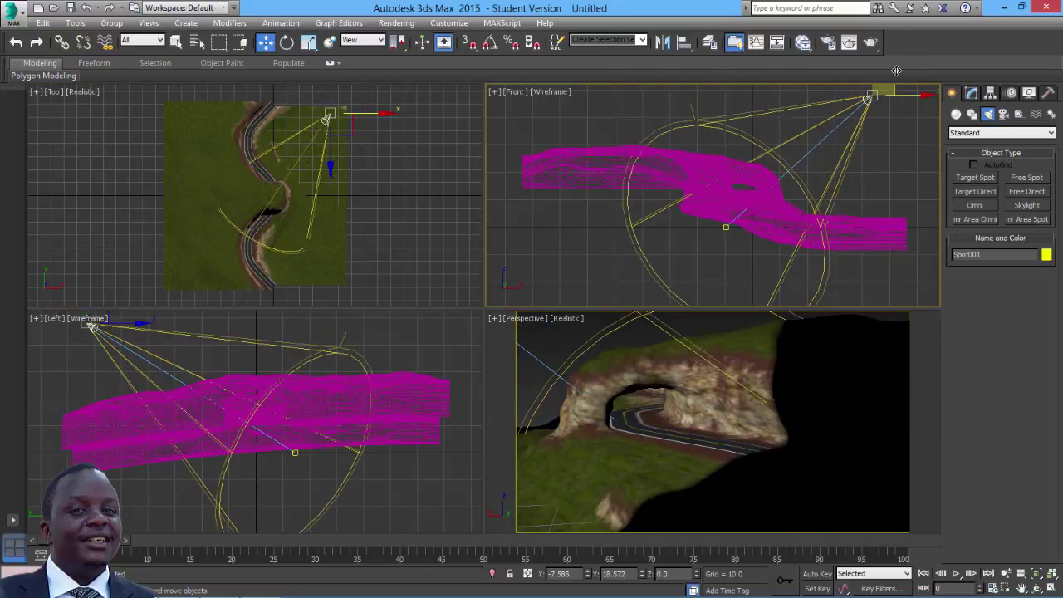
- Turn on Ray Traced Shadows for the spot light and widen its cone to a 99.7 hotspot and 106.3 falloff
{"action": "left_click", "coordinate": [971, 95]}
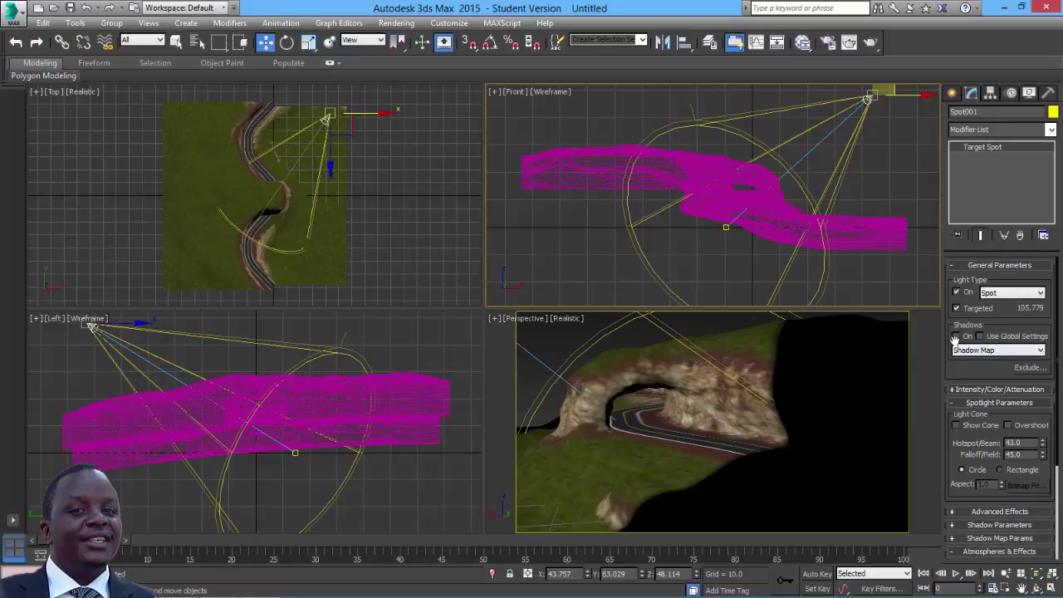
{"action": "left_click", "coordinate": [956, 336]}
{"action": "left_click", "coordinate": [997, 349]}
{"action": "left_click", "coordinate": [992, 389]}
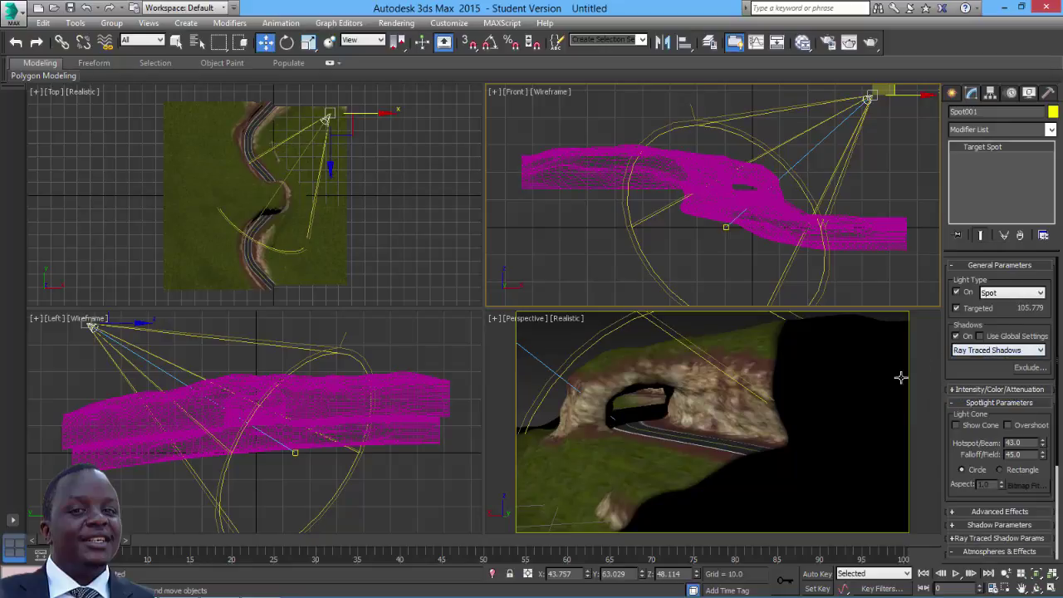
{"action": "left_click_drag", "start_coordinate": [950, 442], "coordinate": [1041, 208]}
{"action": "left_click_drag", "start_coordinate": [995, 2], "coordinate": [1015, 575]}
- Maximize the Perspective viewport and render the tunnel entrance scene
{"action": "right_click", "coordinate": [713, 454]}
{"action": "middle_click_drag", "start_coordinate": [713, 453], "coordinate": [719, 455]}
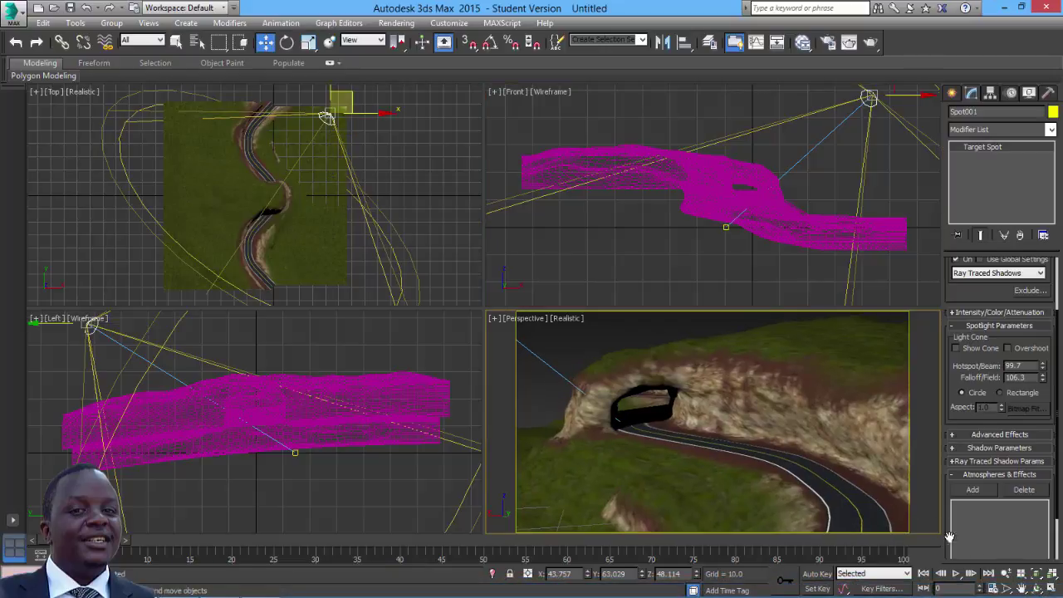
{"action": "key", "text": "alt+w"}
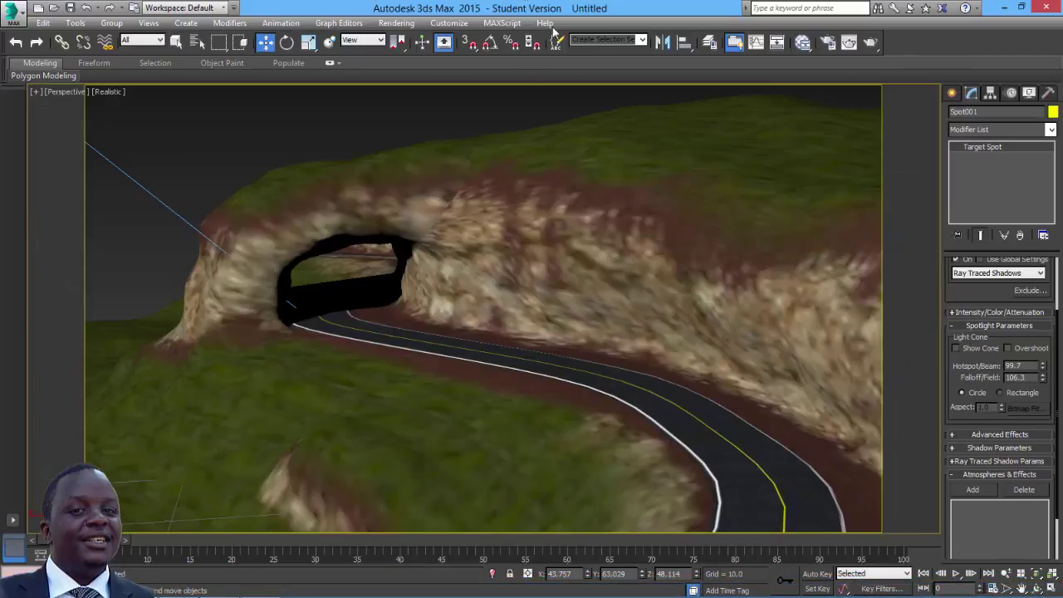
{"action": "left_click", "coordinate": [396, 22]}
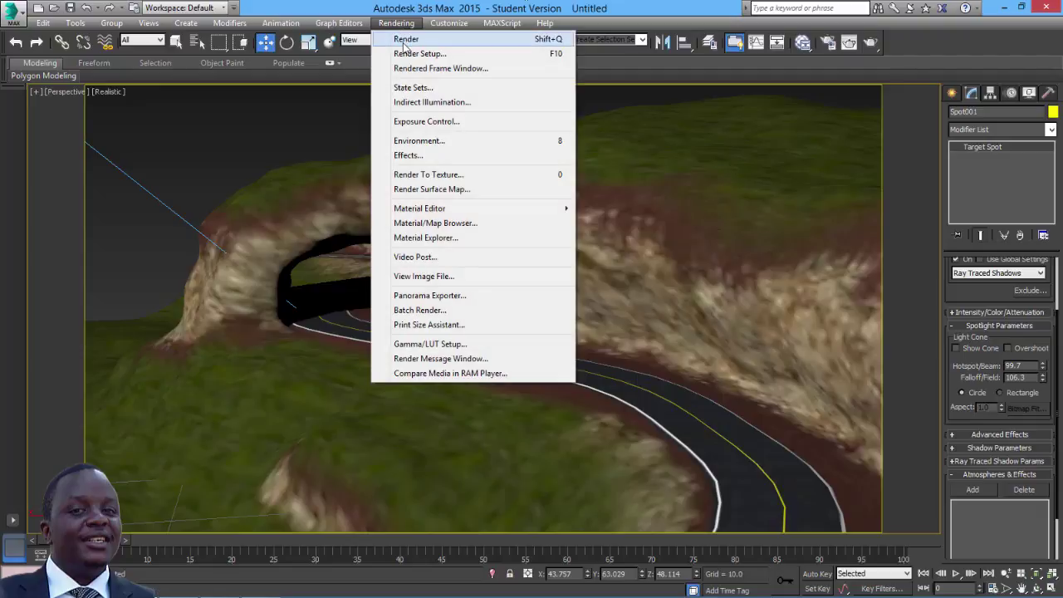
{"action": "left_click", "coordinate": [406, 40]}
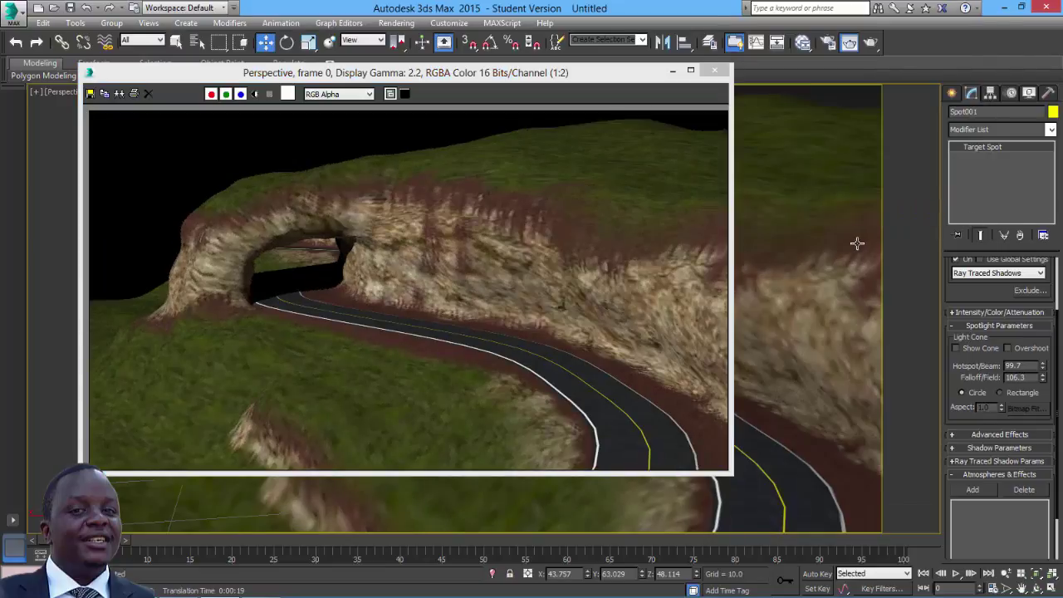
- Reposition and enlarge the rendered frame window, and examine the tunnel, rock texture and road in the render
{"action": "left_click_drag", "start_coordinate": [495, 74], "coordinate": [555, 61]}
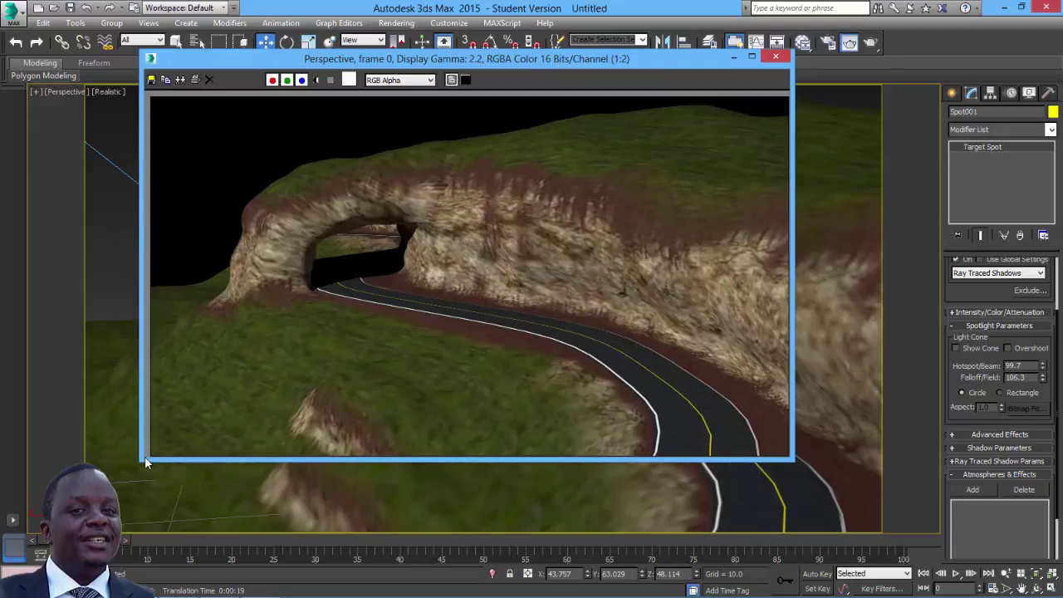
{"action": "left_click_drag", "start_coordinate": [139, 458], "coordinate": [105, 500]}
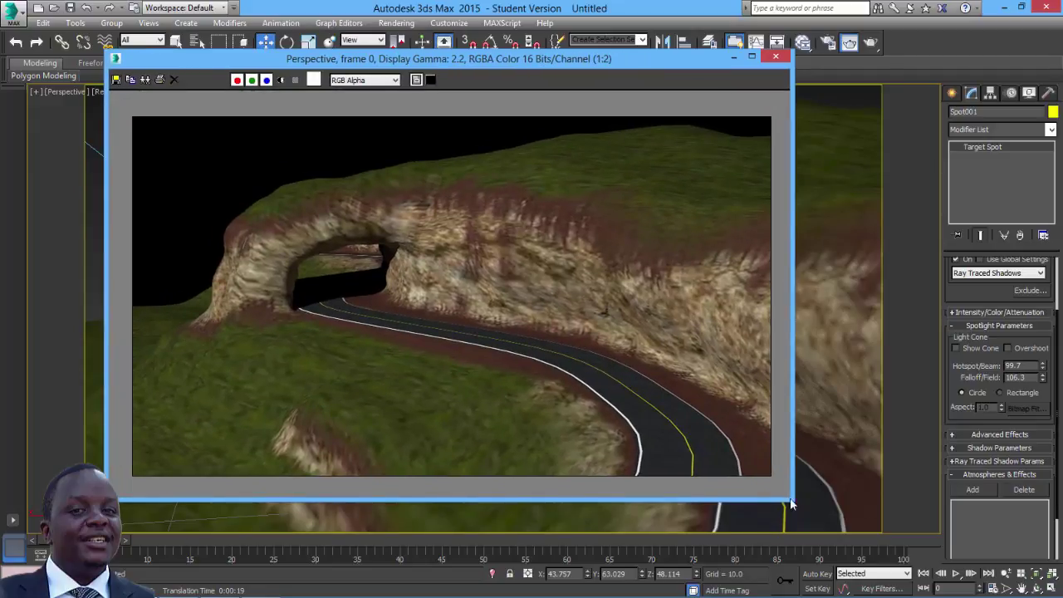
{"action": "left_click_drag", "start_coordinate": [800, 501], "coordinate": [861, 521]}
{"action": "scroll", "coordinate": [584, 356], "scroll_direction": "up", "scroll_amount": 1}
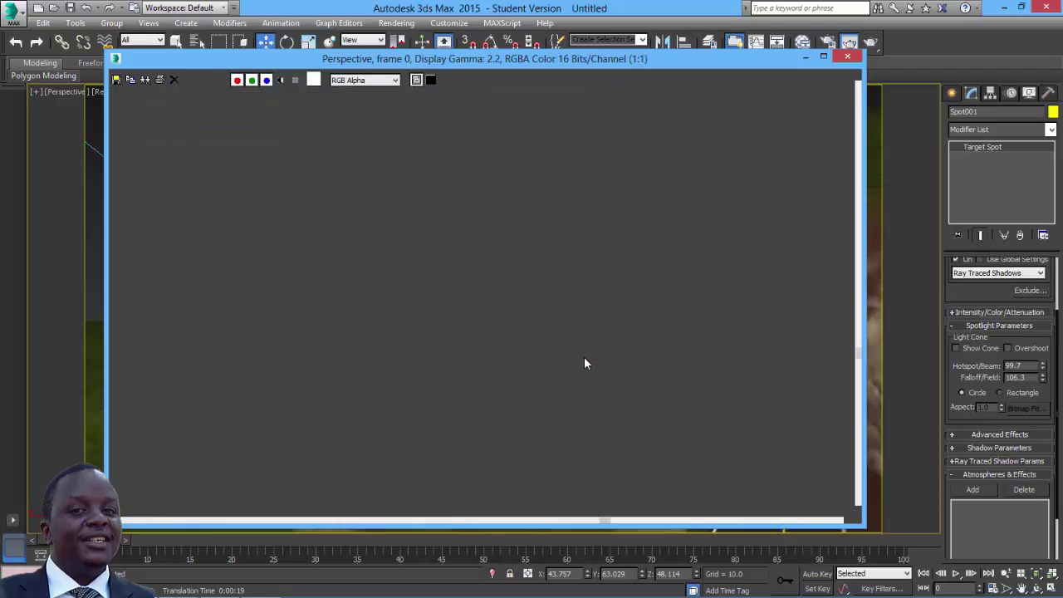
{"action": "scroll", "coordinate": [584, 358], "scroll_direction": "up", "scroll_amount": 1}
{"action": "scroll", "coordinate": [582, 347], "scroll_direction": "down", "scroll_amount": 2}
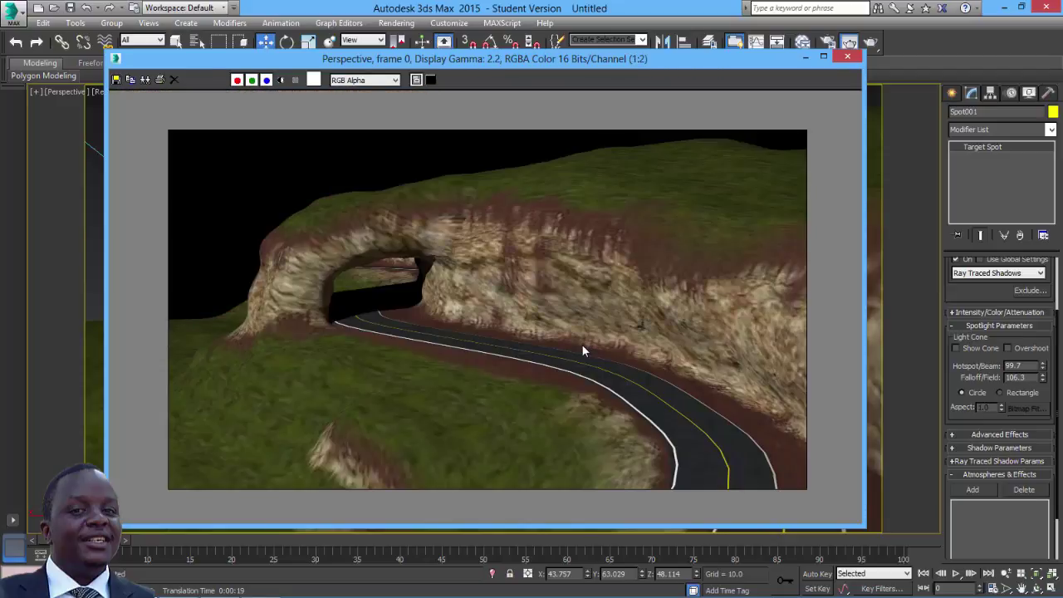